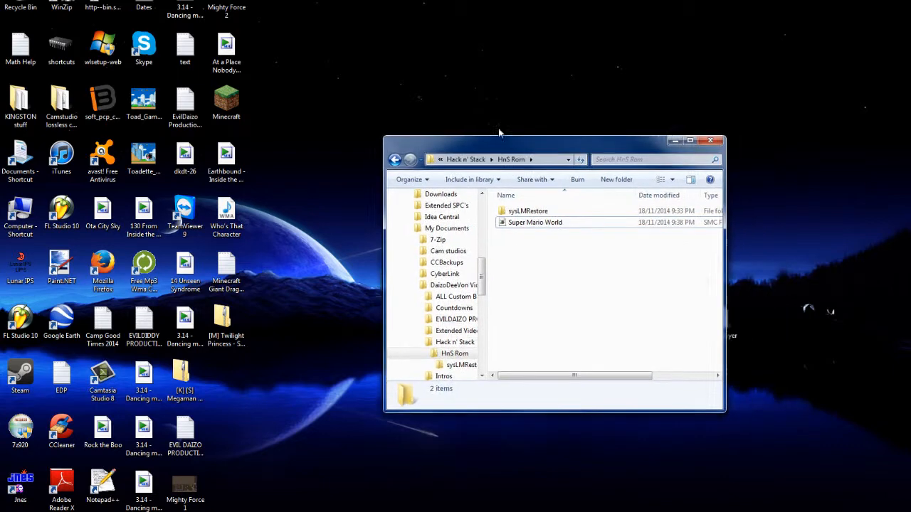
{"action": "mouse_move", "coordinate": [323, 103]}
{"action": "left_mouse_down"}
{"action": "mouse_move", "coordinate": [740, 343]}
{"action": "mouse_move", "coordinate": [706, 356]}
{"action": "mouse_move", "coordinate": [693, 407]}
{"action": "mouse_move", "coordinate": [407, 146]}
{"action": "mouse_move", "coordinate": [312, 91]}
{"action": "left_mouse_up"}
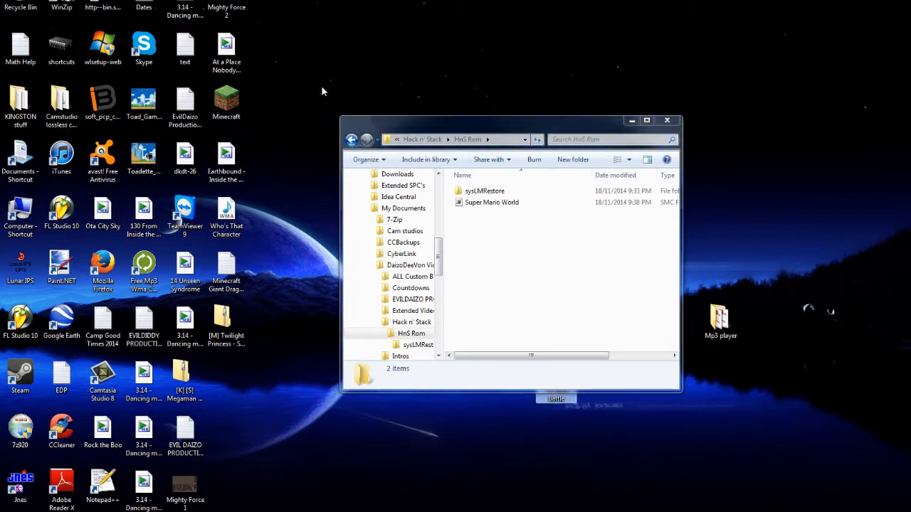
{"action": "left_click", "coordinate": [322, 87]}
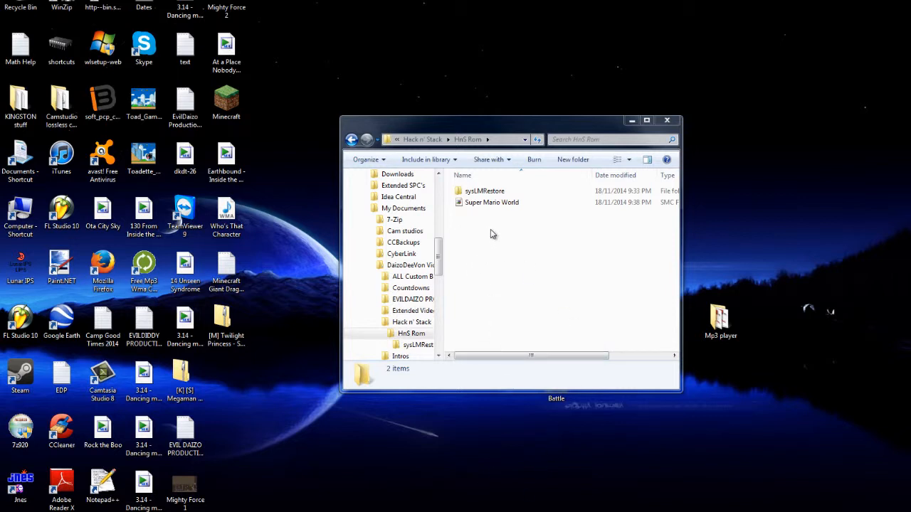
{"action": "left_click_drag", "start_coordinate": [490, 230], "coordinate": [534, 247]}
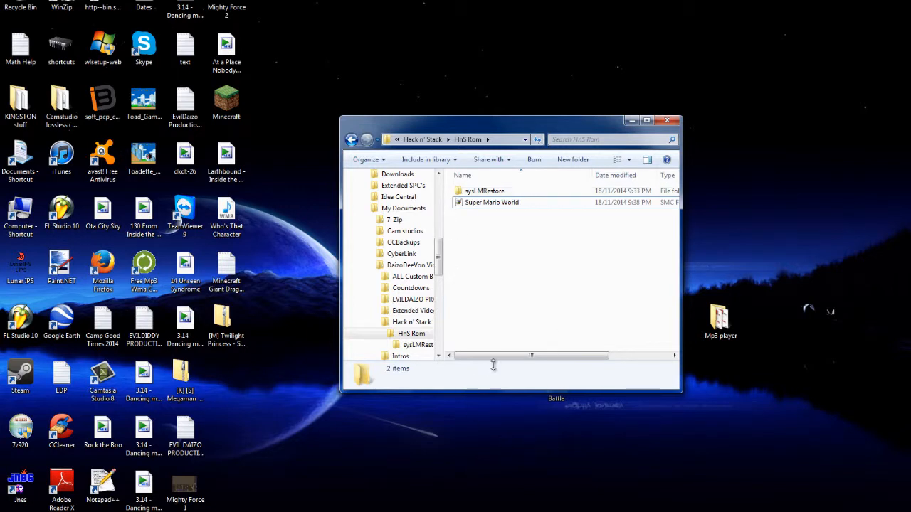
{"action": "left_click_drag", "start_coordinate": [479, 217], "coordinate": [495, 198]}
{"action": "left_click", "coordinate": [496, 267]}
{"action": "left_click_drag", "start_coordinate": [482, 205], "coordinate": [473, 242]}
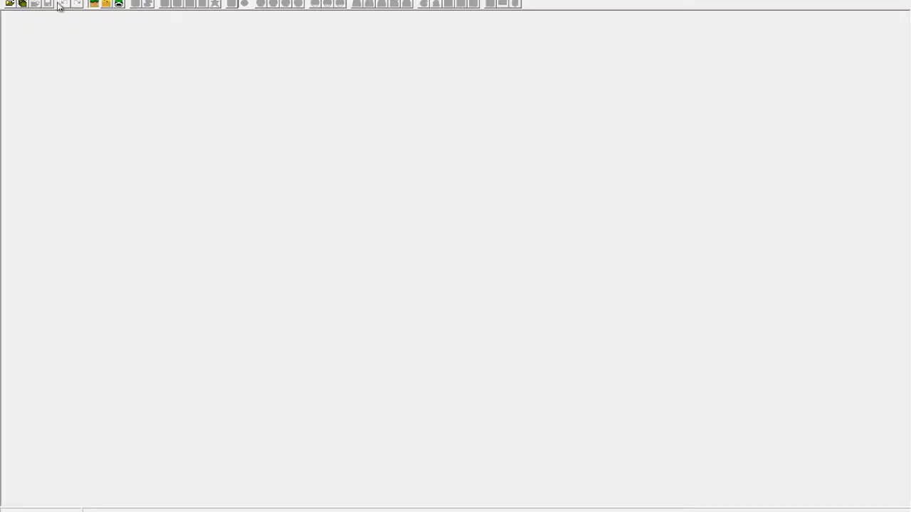
{"action": "left_click", "coordinate": [22, 4]}
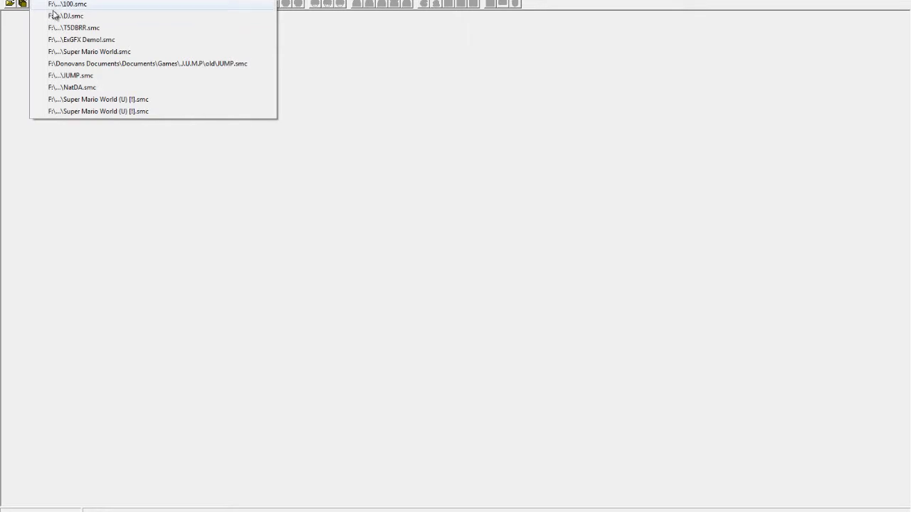
{"action": "left_click", "coordinate": [9, 4]}
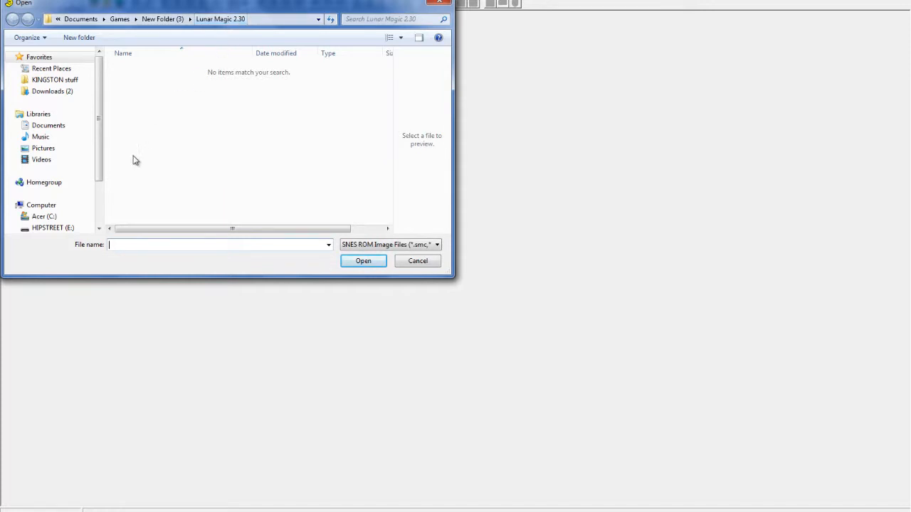
{"action": "scroll", "coordinate": [100, 166], "scroll_direction": "down", "scroll_amount": 2}
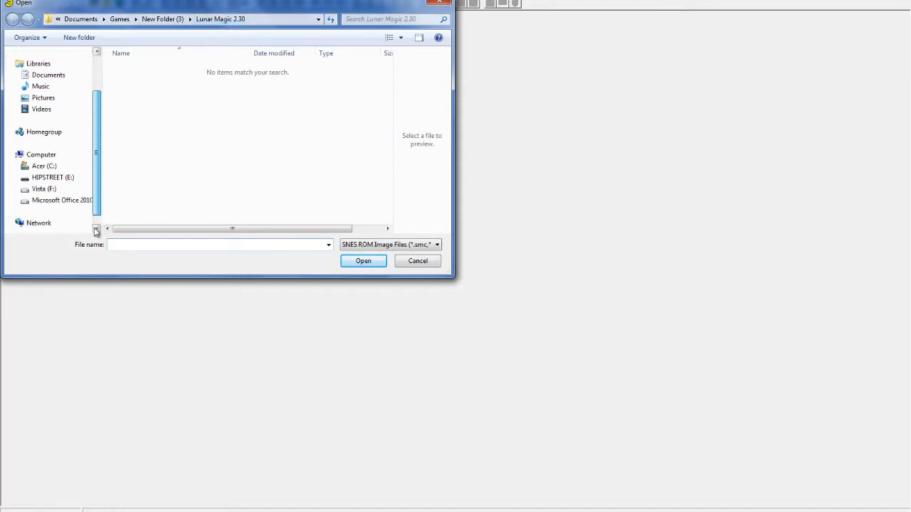
{"action": "left_click", "coordinate": [17, 189]}
{"action": "left_click", "coordinate": [23, 157]}
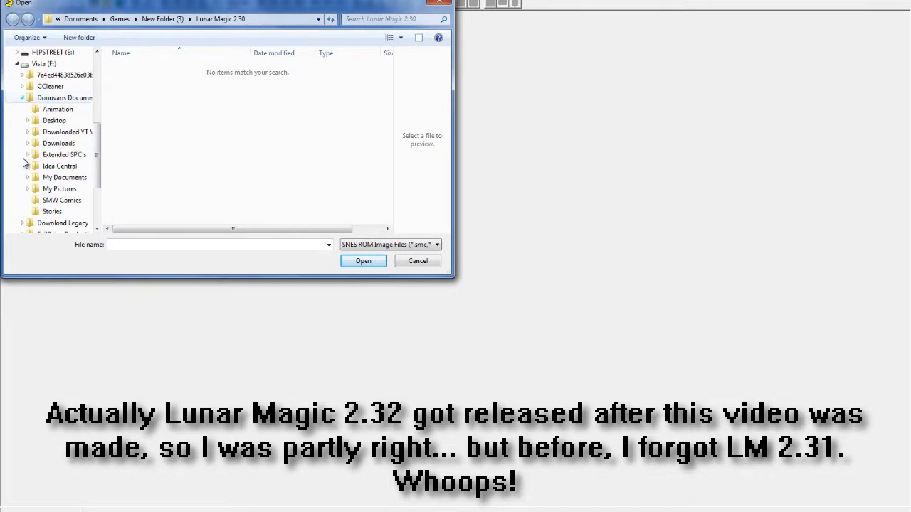
{"action": "left_click", "coordinate": [25, 178]}
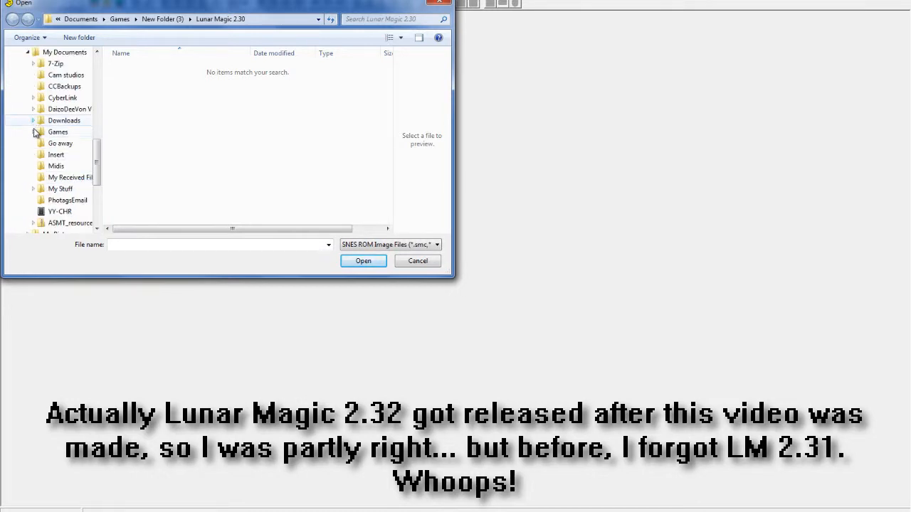
{"action": "left_click", "coordinate": [33, 131]}
{"action": "scroll", "coordinate": [56, 178], "scroll_direction": "down", "scroll_amount": 2}
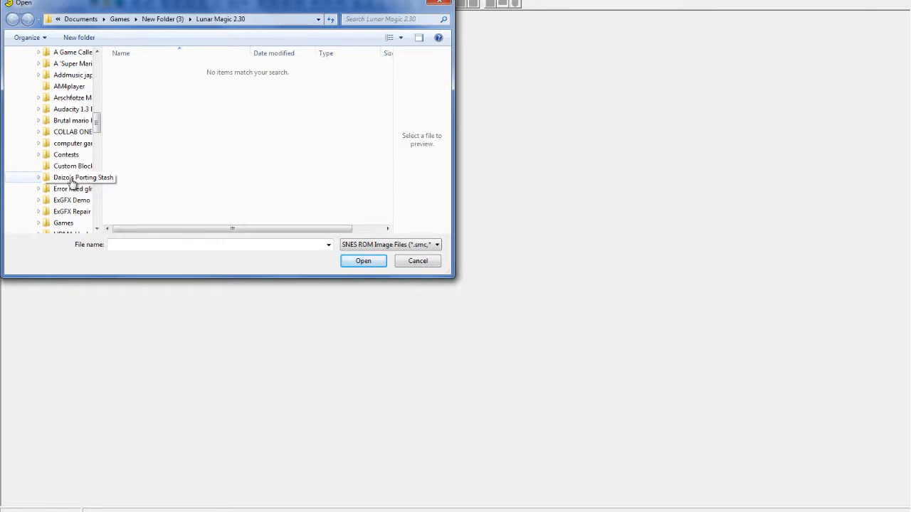
{"action": "scroll", "coordinate": [71, 183], "scroll_direction": "down", "scroll_amount": 3}
{"action": "scroll", "coordinate": [45, 130], "scroll_direction": "up", "scroll_amount": 7}
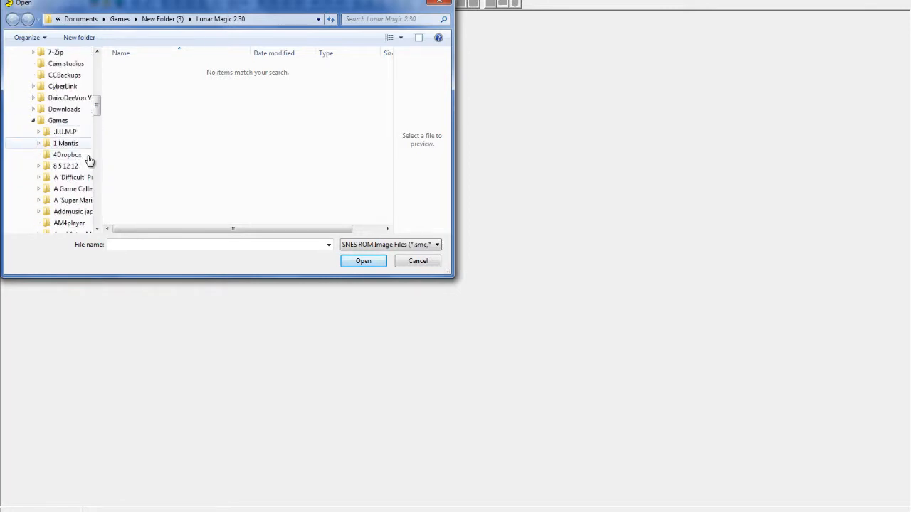
{"action": "scroll", "coordinate": [71, 162], "scroll_direction": "down", "scroll_amount": 1}
{"action": "scroll", "coordinate": [67, 164], "scroll_direction": "down", "scroll_amount": 2}
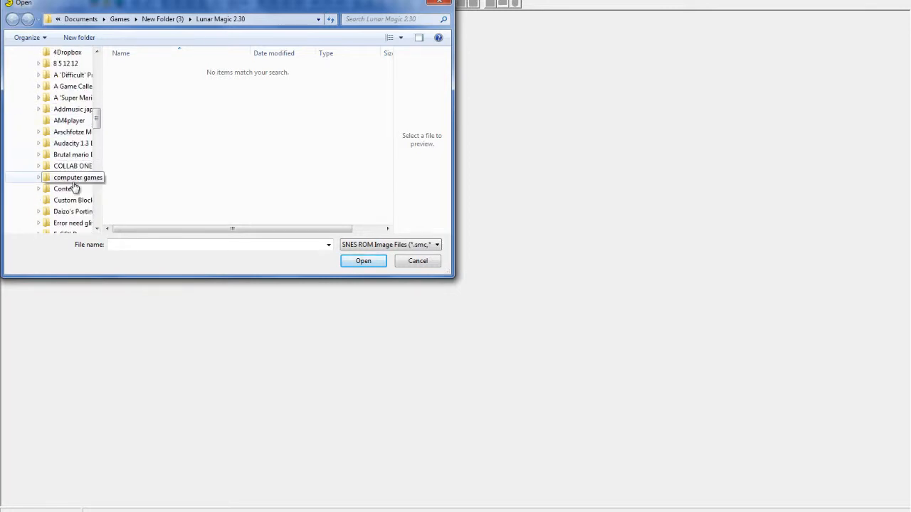
{"action": "scroll", "coordinate": [69, 151], "scroll_direction": "down", "scroll_amount": 6}
{"action": "scroll", "coordinate": [67, 148], "scroll_direction": "up", "scroll_amount": 4}
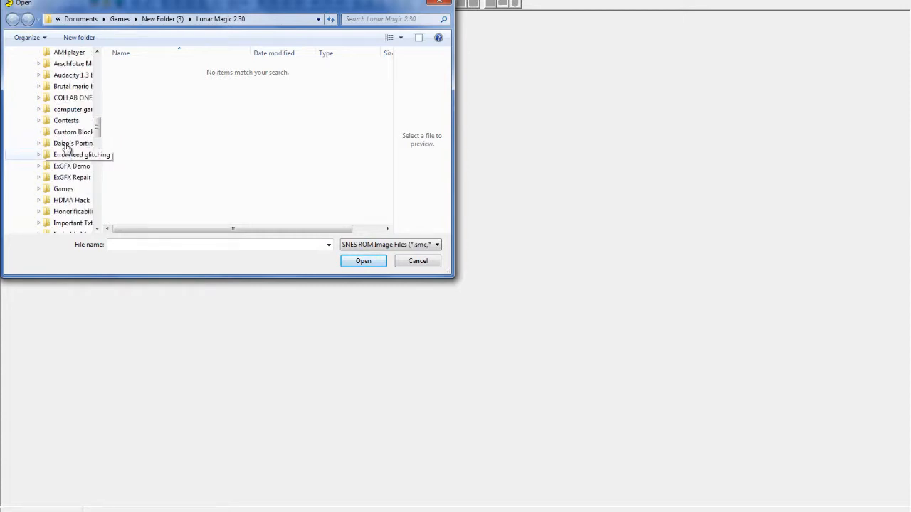
{"action": "scroll", "coordinate": [64, 142], "scroll_direction": "up", "scroll_amount": 5}
{"action": "left_click", "coordinate": [439, 3]}
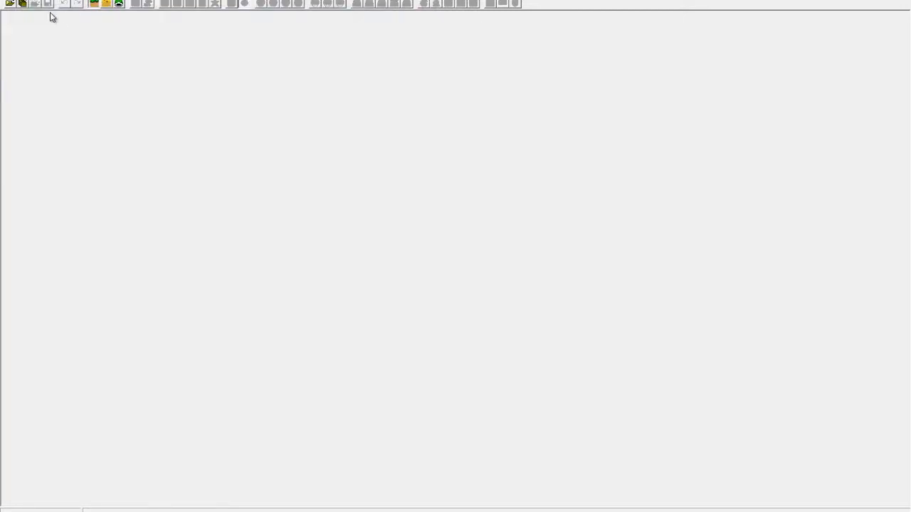
Step: Open the recently used ROM Super Mario World.smc and look over the layout of level 105
{"action": "left_click", "coordinate": [23, 5]}
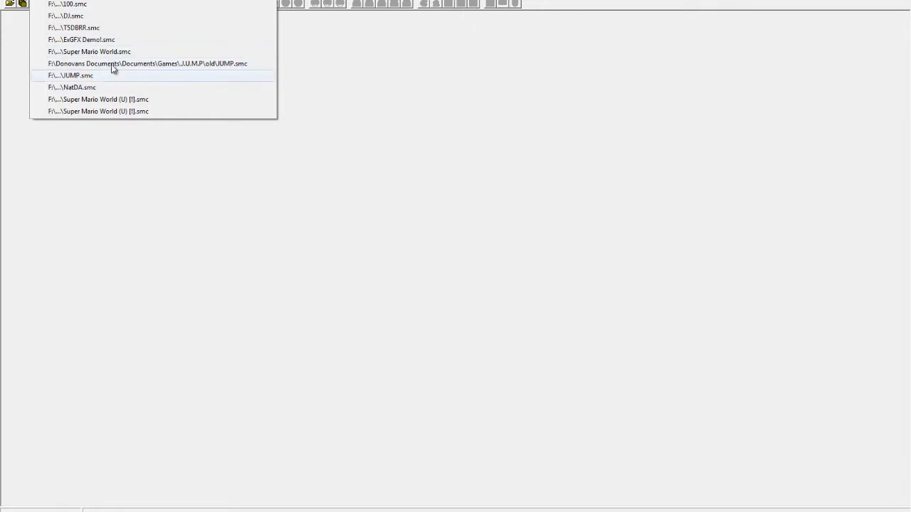
{"action": "left_click", "coordinate": [127, 52]}
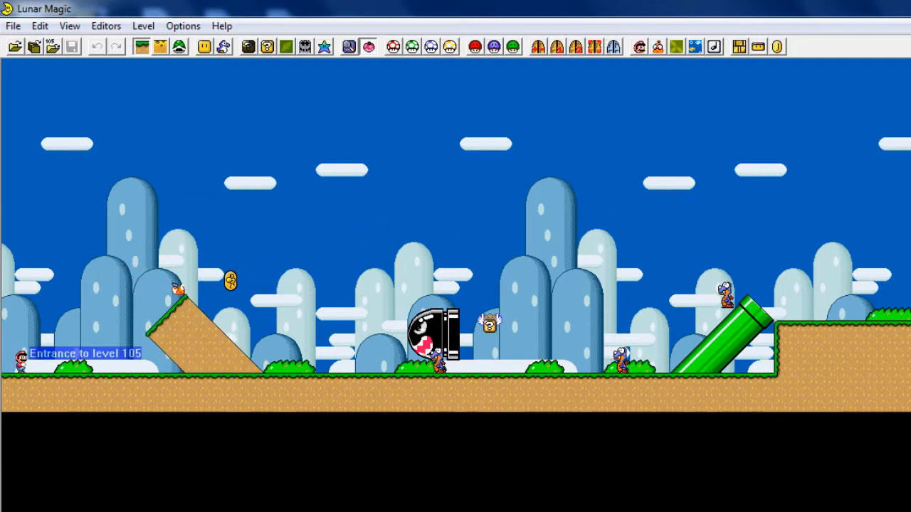
{"action": "scroll", "coordinate": [456, 274], "scroll_direction": "right", "scroll_amount": 15}
{"action": "scroll", "coordinate": [455, 275], "scroll_direction": "left", "scroll_amount": 5}
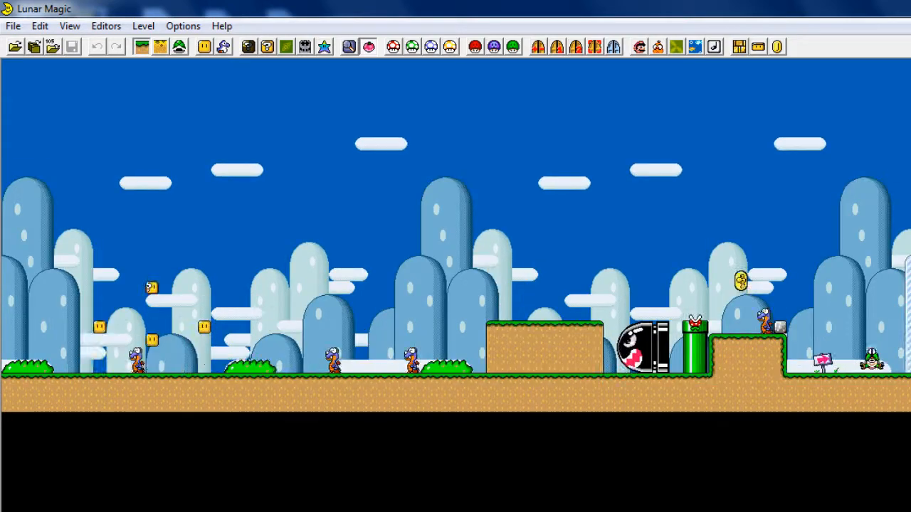
{"action": "scroll", "coordinate": [218, 504], "scroll_direction": "left", "scroll_amount": 10}
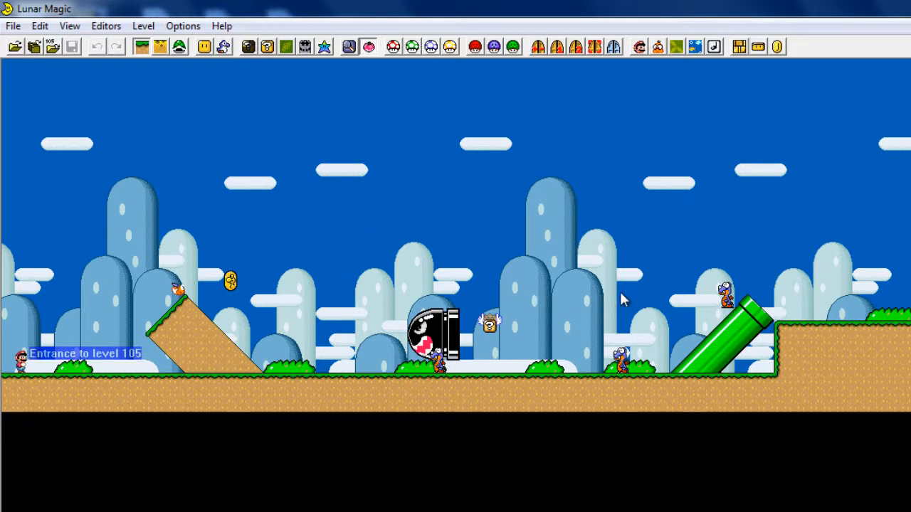
Step: Delete all objects, sprites, screen exits and secondary entrances from level 105
{"action": "key", "text": "ctrl+Delete"}
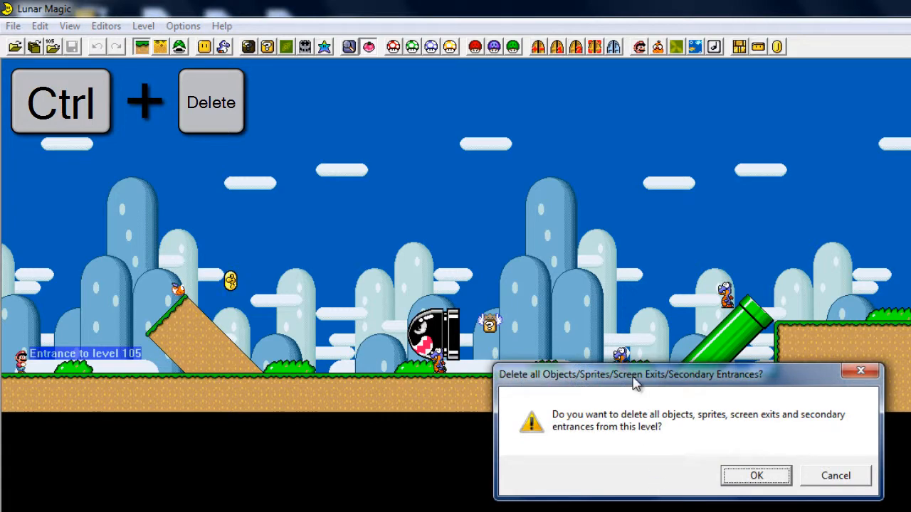
{"action": "left_click_drag", "start_coordinate": [635, 382], "coordinate": [603, 385]}
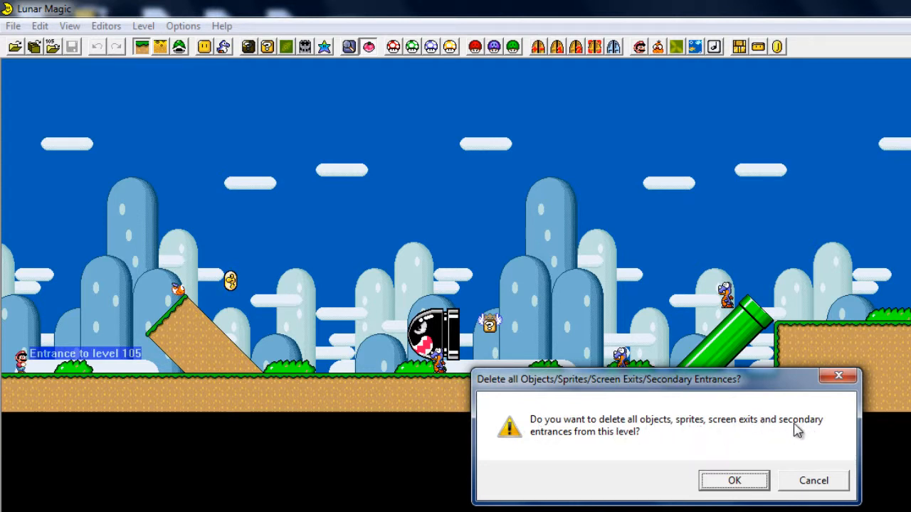
{"action": "left_click", "coordinate": [736, 481]}
{"action": "left_click_drag", "start_coordinate": [108, 264], "coordinate": [10, 388]}
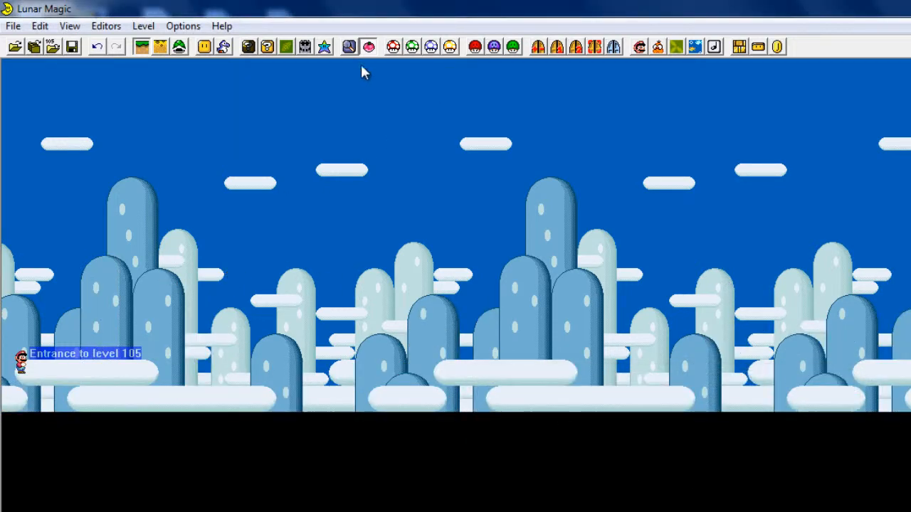
Step: Examine the level's background in the Background Tile Map Editor, then close the editor
{"action": "left_click", "coordinate": [286, 47]}
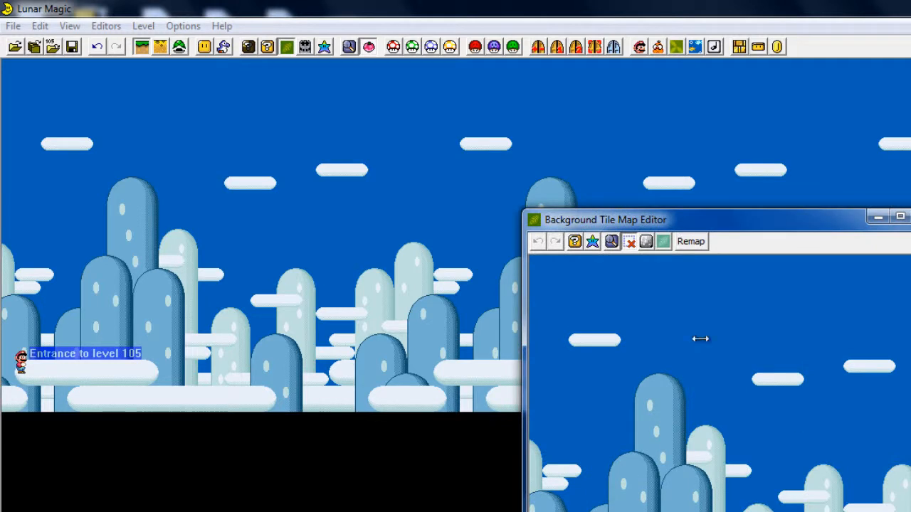
{"action": "left_click", "coordinate": [601, 262]}
{"action": "left_click_drag", "start_coordinate": [587, 269], "coordinate": [518, 284]}
{"action": "left_click", "coordinate": [910, 216]}
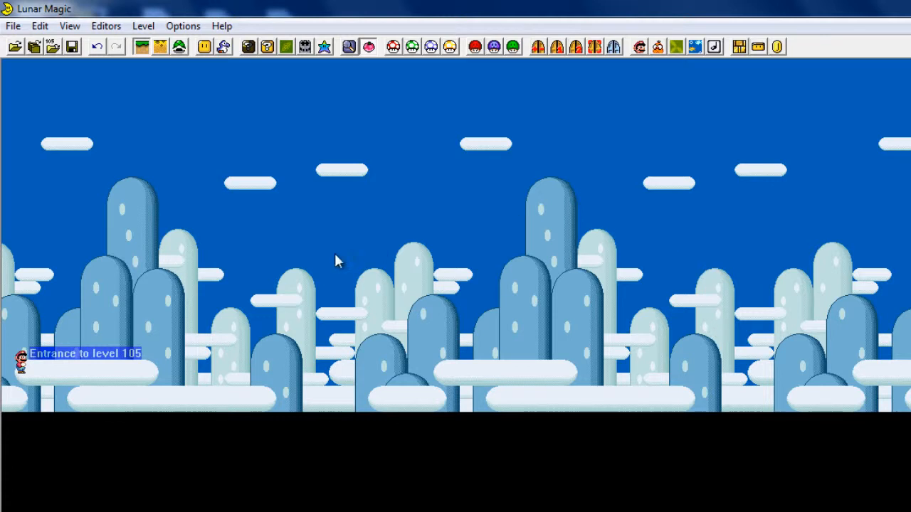
{"action": "left_click_drag", "start_coordinate": [440, 255], "coordinate": [413, 248]}
{"action": "left_click", "coordinate": [400, 240]}
Step: Open the Add Objects Window and move it onto the empty black area below the level
{"action": "left_click", "coordinate": [205, 47]}
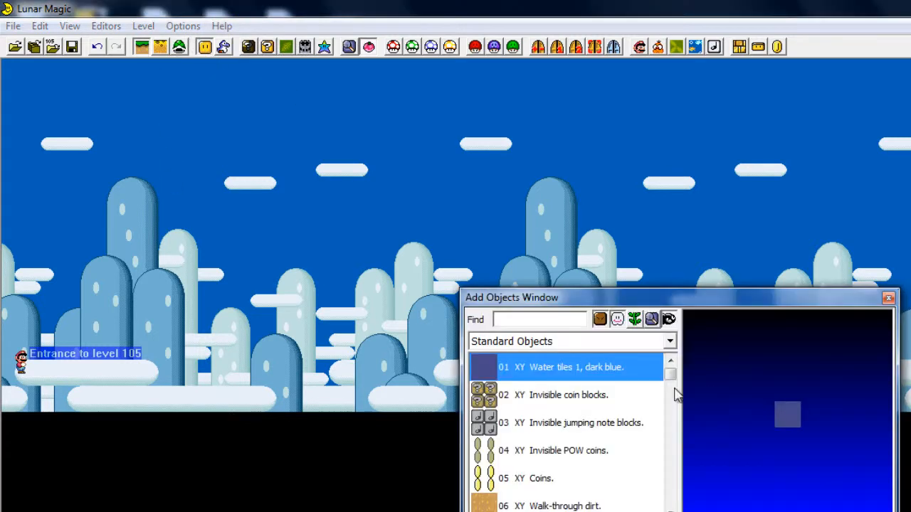
{"action": "left_click_drag", "start_coordinate": [650, 305], "coordinate": [714, 456]}
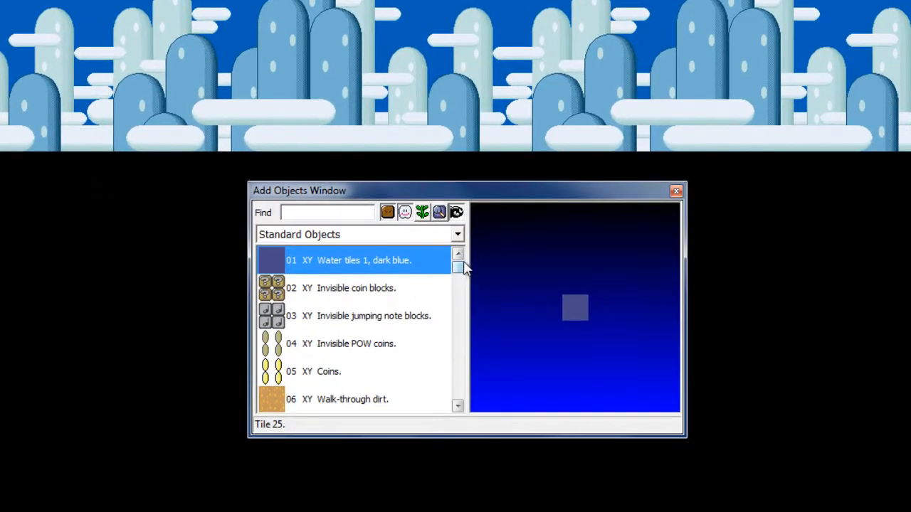
{"action": "left_click_drag", "start_coordinate": [644, 470], "coordinate": [641, 502]}
{"action": "mouse_move", "coordinate": [457, 302]}
{"action": "left_mouse_down"}
{"action": "mouse_move", "coordinate": [457, 376]}
{"action": "mouse_move", "coordinate": [467, 326]}
{"action": "mouse_move", "coordinate": [459, 263]}
{"action": "mouse_move", "coordinate": [464, 404]}
{"action": "mouse_move", "coordinate": [469, 273]}
{"action": "mouse_move", "coordinate": [461, 256]}
{"action": "mouse_move", "coordinate": [463, 303]}
{"action": "left_mouse_up"}
Step: View the Direct Map16 Access (Lunar Magic) object category and return to Standard Objects
{"action": "left_click", "coordinate": [409, 237]}
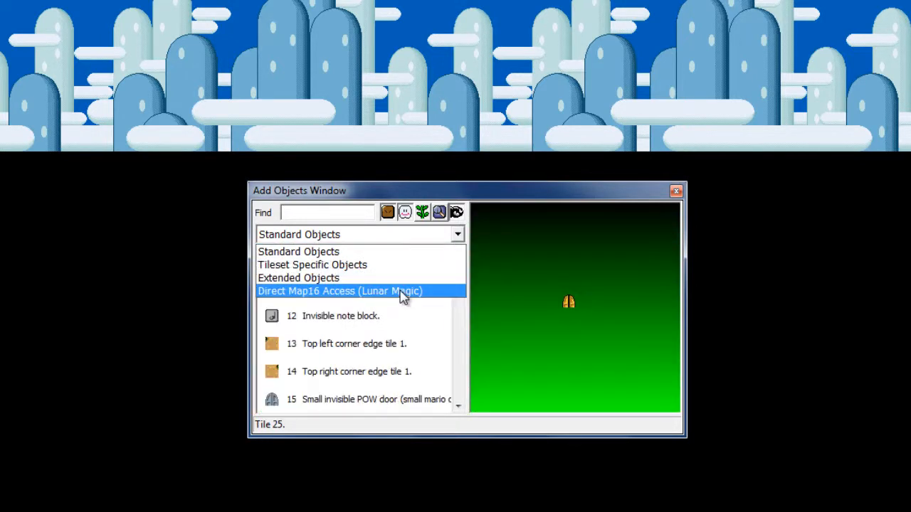
{"action": "left_click", "coordinate": [401, 292]}
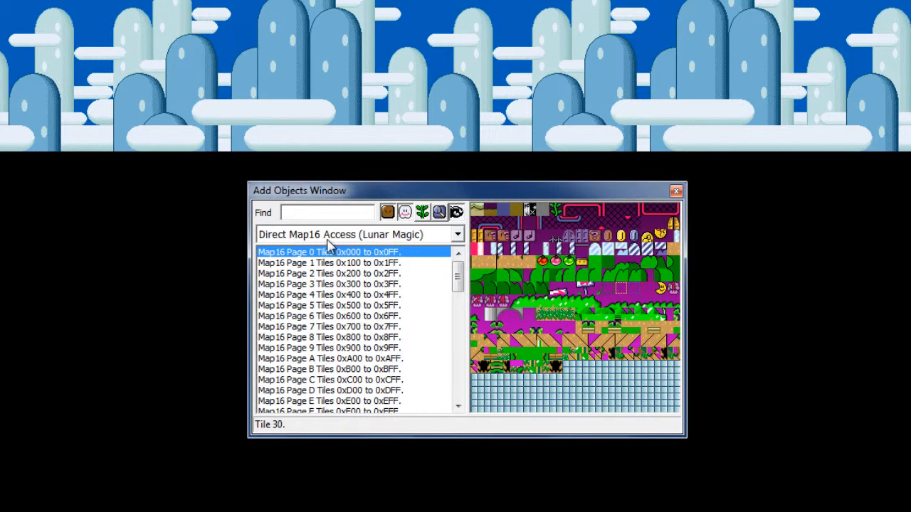
{"action": "left_click", "coordinate": [344, 235]}
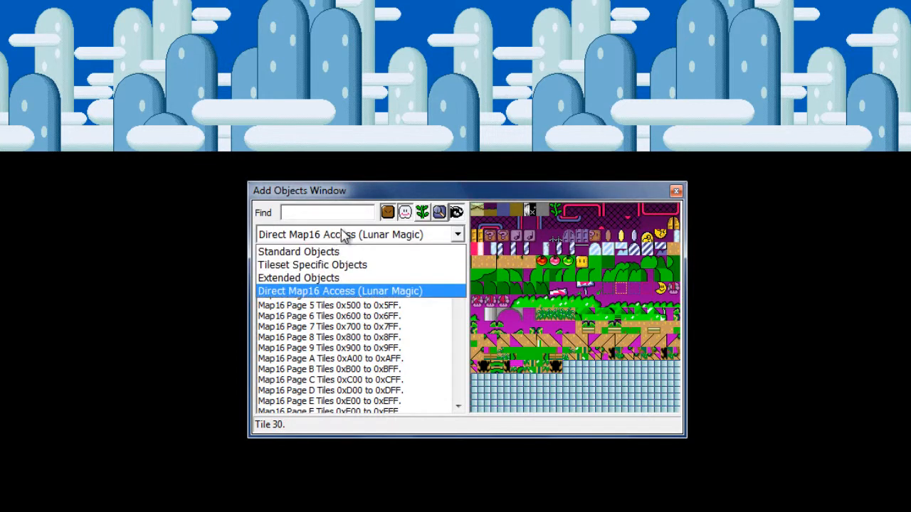
{"action": "left_click", "coordinate": [330, 251]}
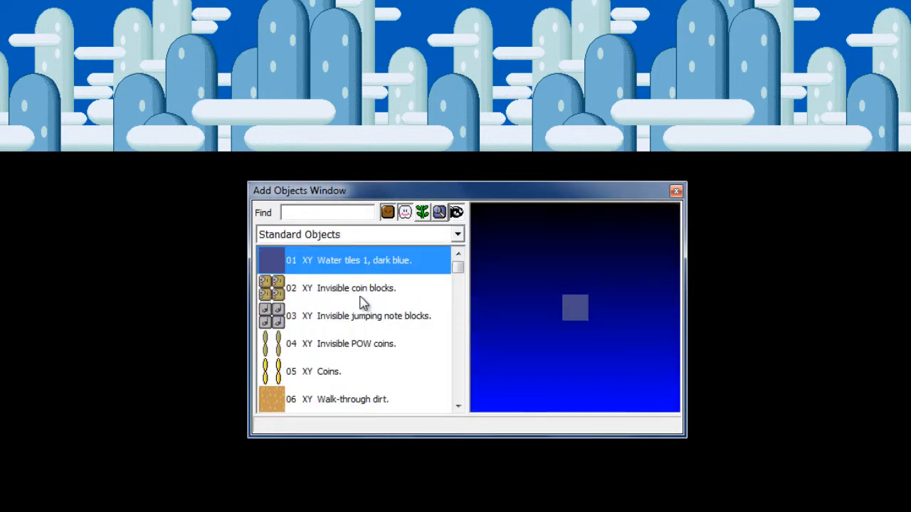
Step: Examine the Standard Objects list, previewing the invisible coin blocks, bullet machine and walk-through dirt
{"action": "left_click", "coordinate": [333, 289]}
{"action": "scroll", "coordinate": [368, 312], "scroll_direction": "down", "scroll_amount": 3}
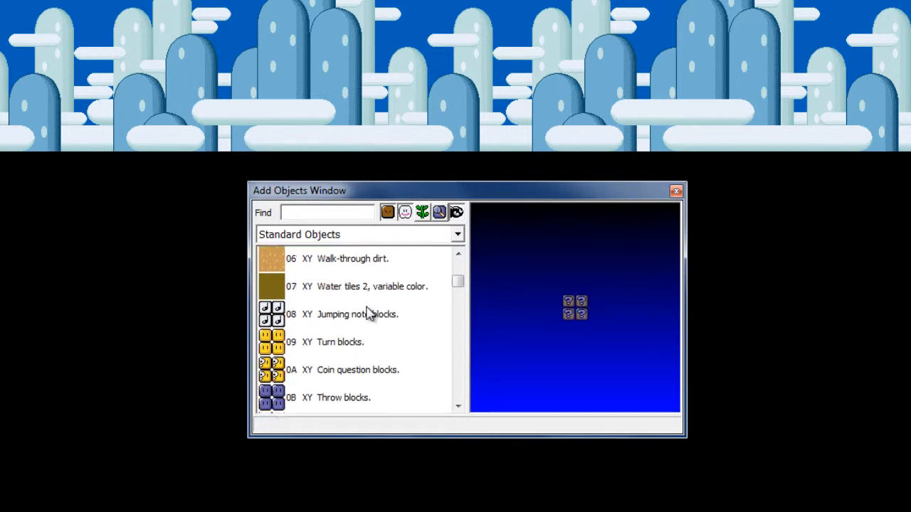
{"action": "scroll", "coordinate": [368, 312], "scroll_direction": "down", "scroll_amount": 3}
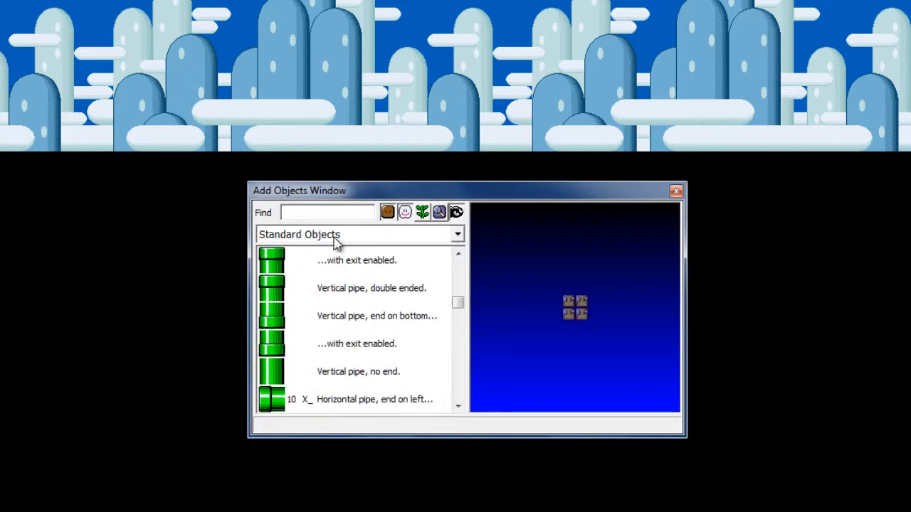
{"action": "scroll", "coordinate": [349, 285], "scroll_direction": "down", "scroll_amount": 2}
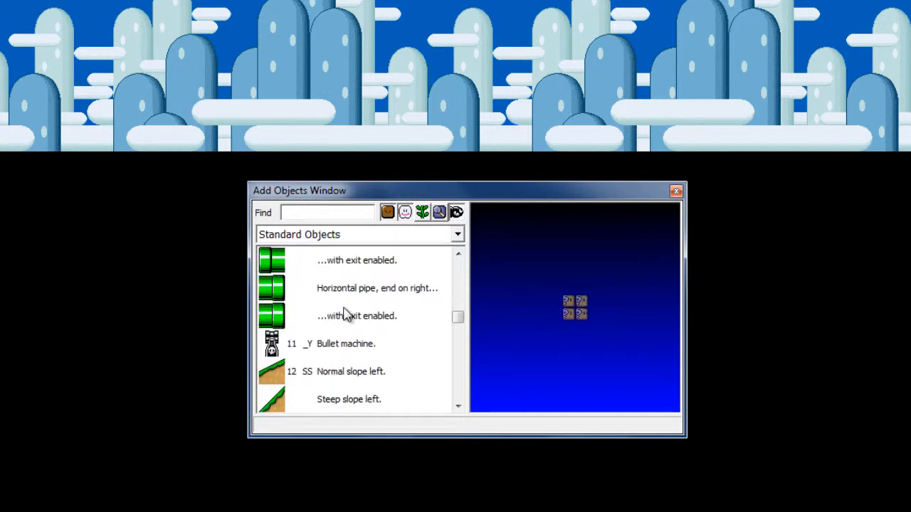
{"action": "left_click", "coordinate": [348, 346]}
{"action": "scroll", "coordinate": [350, 306], "scroll_direction": "down", "scroll_amount": 3}
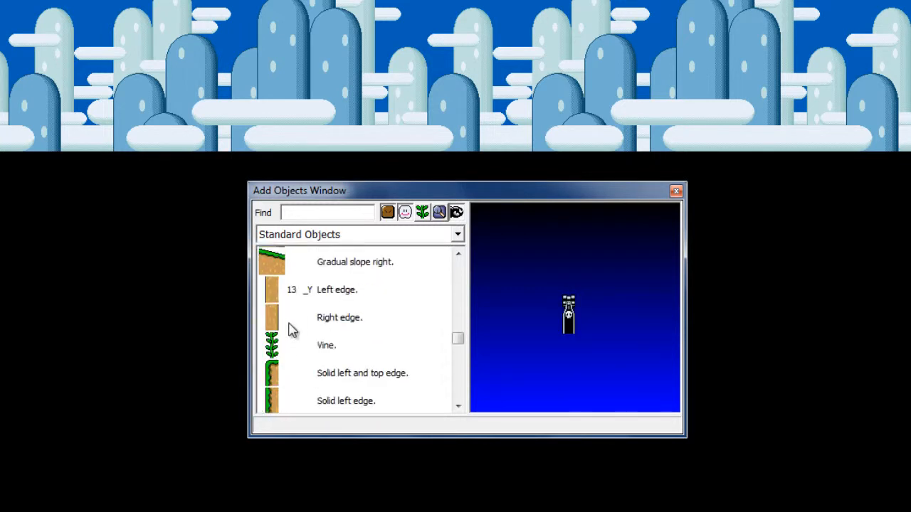
{"action": "scroll", "coordinate": [287, 321], "scroll_direction": "down", "scroll_amount": 3}
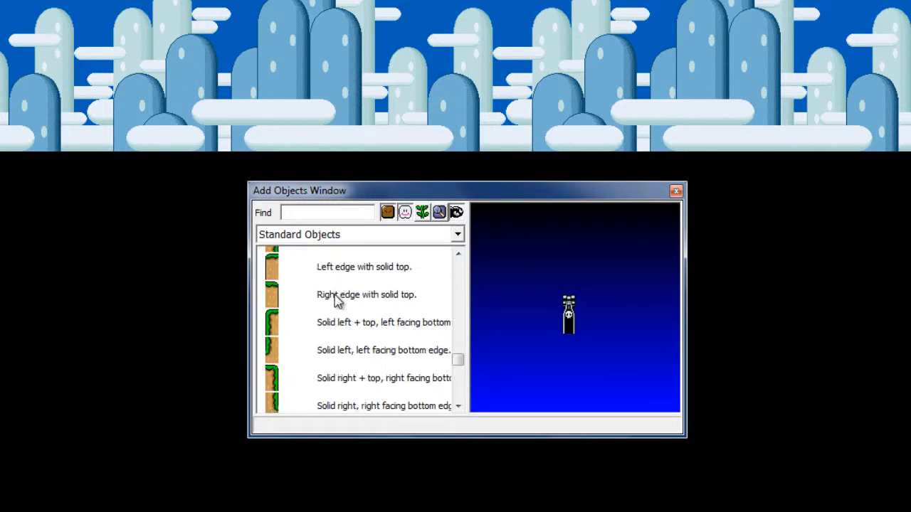
{"action": "scroll", "coordinate": [338, 293], "scroll_direction": "up", "scroll_amount": 2}
{"action": "scroll", "coordinate": [338, 293], "scroll_direction": "up", "scroll_amount": 3}
{"action": "scroll", "coordinate": [338, 293], "scroll_direction": "down", "scroll_amount": 2}
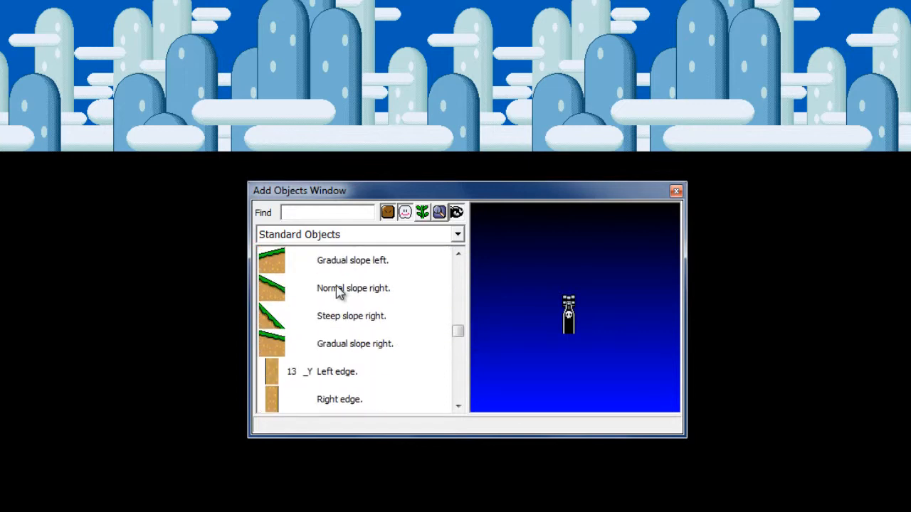
{"action": "scroll", "coordinate": [341, 296], "scroll_direction": "down", "scroll_amount": 5}
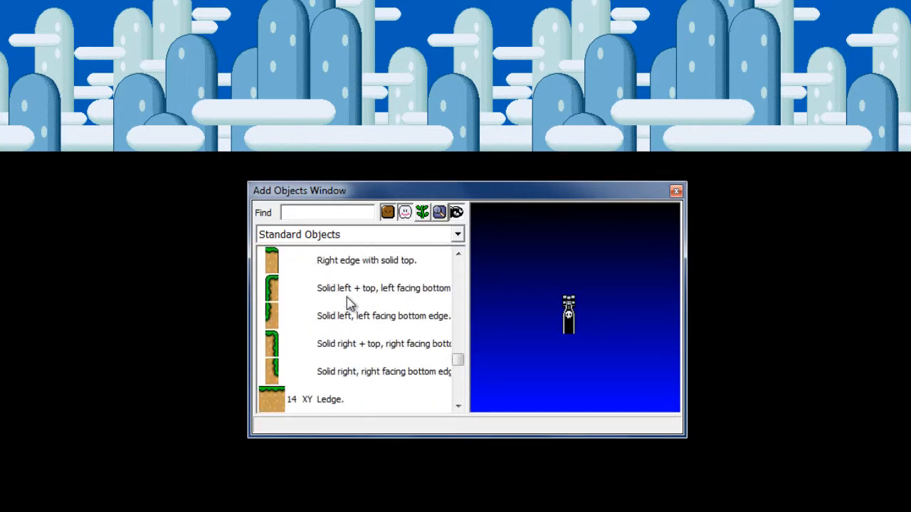
{"action": "scroll", "coordinate": [349, 302], "scroll_direction": "up", "scroll_amount": 1}
{"action": "scroll", "coordinate": [299, 299], "scroll_direction": "up", "scroll_amount": 5}
{"action": "scroll", "coordinate": [303, 317], "scroll_direction": "up", "scroll_amount": 3}
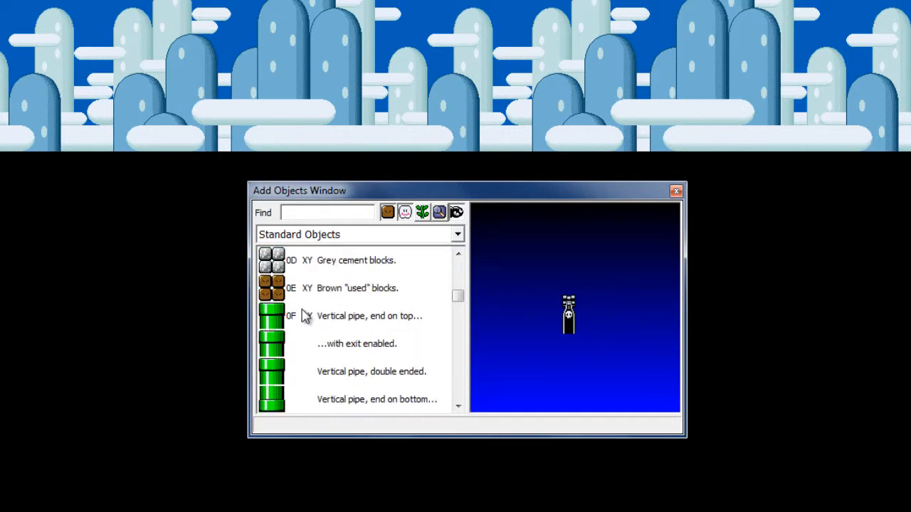
{"action": "scroll", "coordinate": [299, 283], "scroll_direction": "up", "scroll_amount": 3}
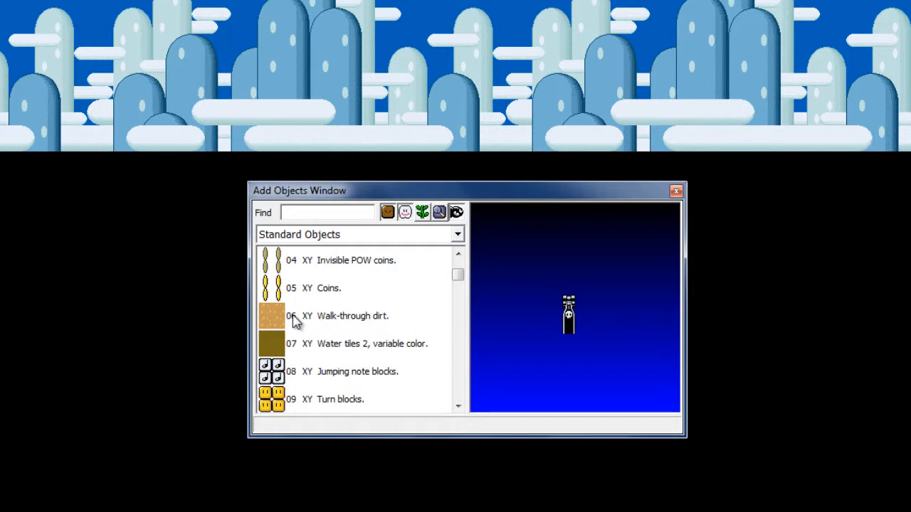
{"action": "left_click", "coordinate": [293, 318]}
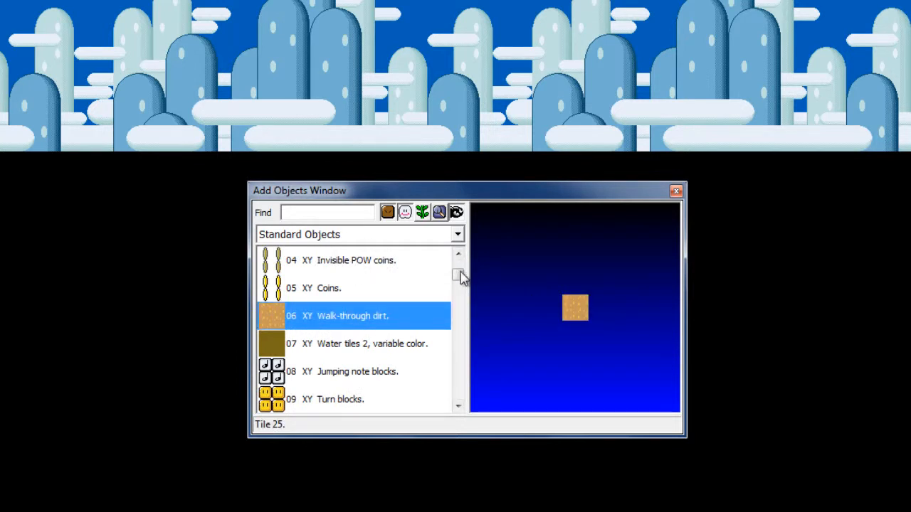
Step: Choose the Ledge object (14) and insert one in the sky above the level entrance
{"action": "left_click_drag", "start_coordinate": [461, 277], "coordinate": [458, 364]}
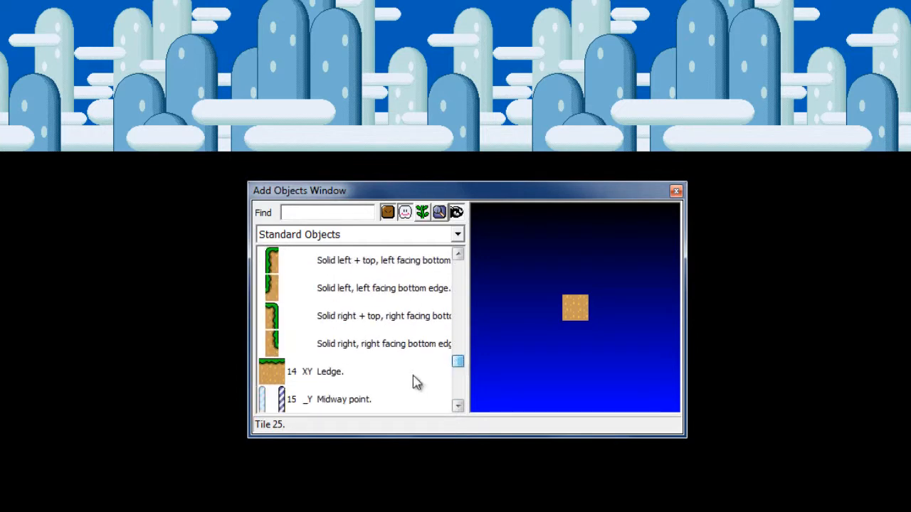
{"action": "left_click", "coordinate": [337, 374]}
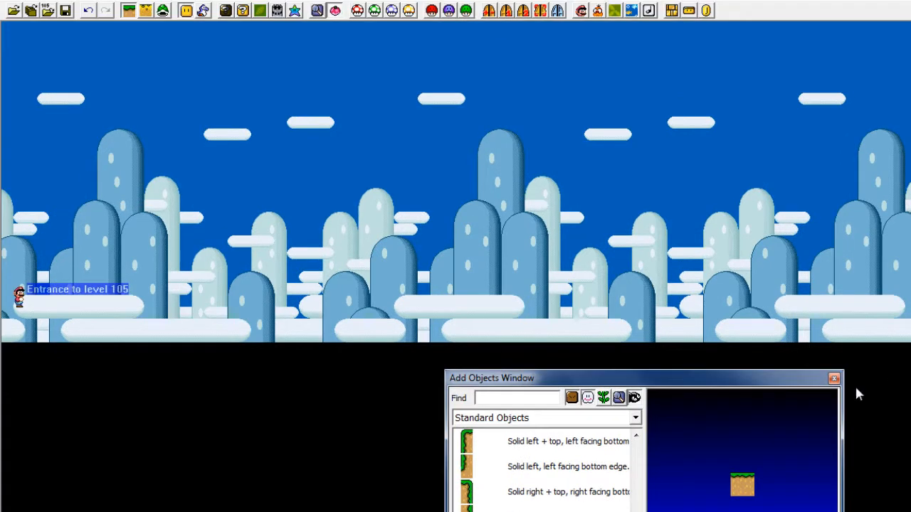
{"action": "left_click_drag", "start_coordinate": [748, 384], "coordinate": [749, 326]}
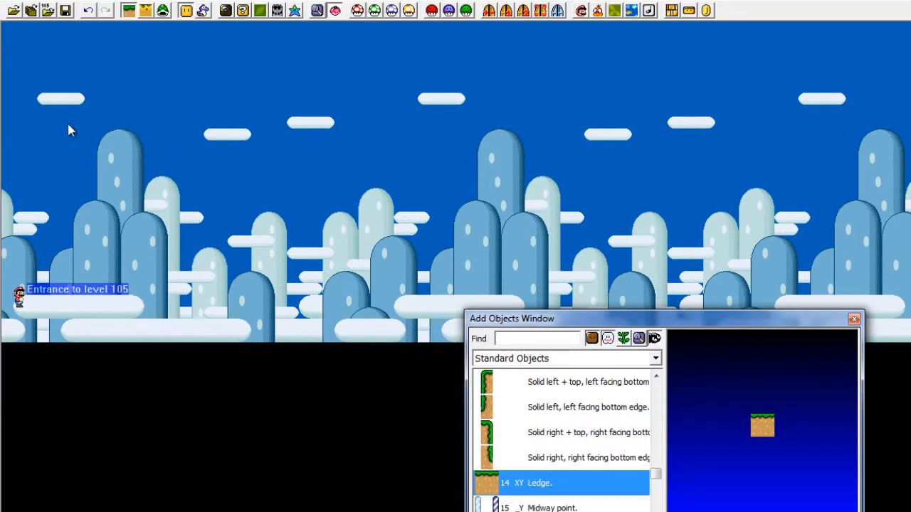
{"action": "right_click_drag", "start_coordinate": [112, 138], "coordinate": [160, 146]}
{"action": "left_click_drag", "start_coordinate": [216, 205], "coordinate": [86, 170]}
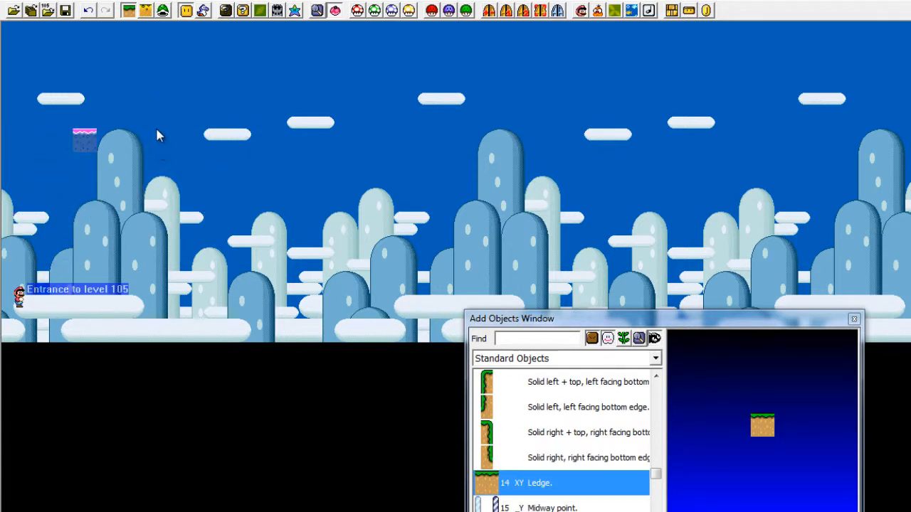
{"action": "left_click", "coordinate": [158, 135]}
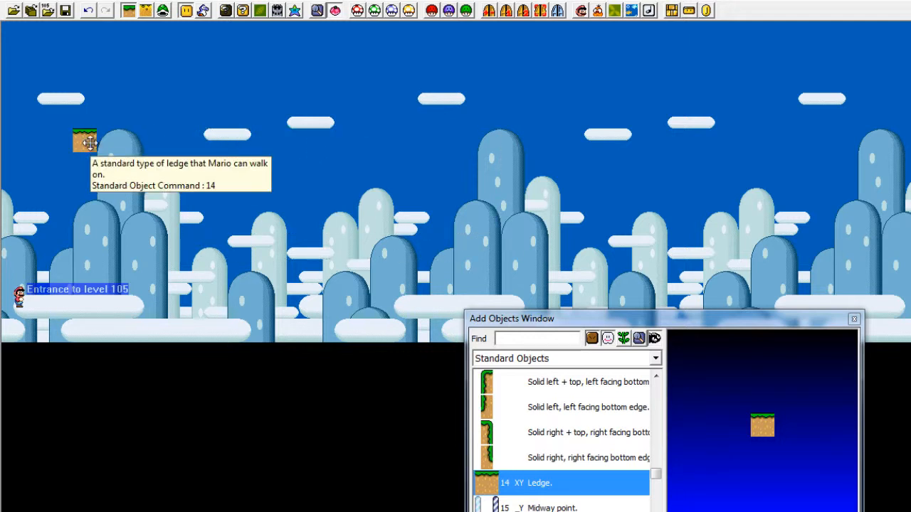
Step: Move the ledge to the level floor under the entrance and widen it into a strip of ground
{"action": "left_click_drag", "start_coordinate": [85, 142], "coordinate": [244, 335]}
{"action": "left_click", "coordinate": [198, 269]}
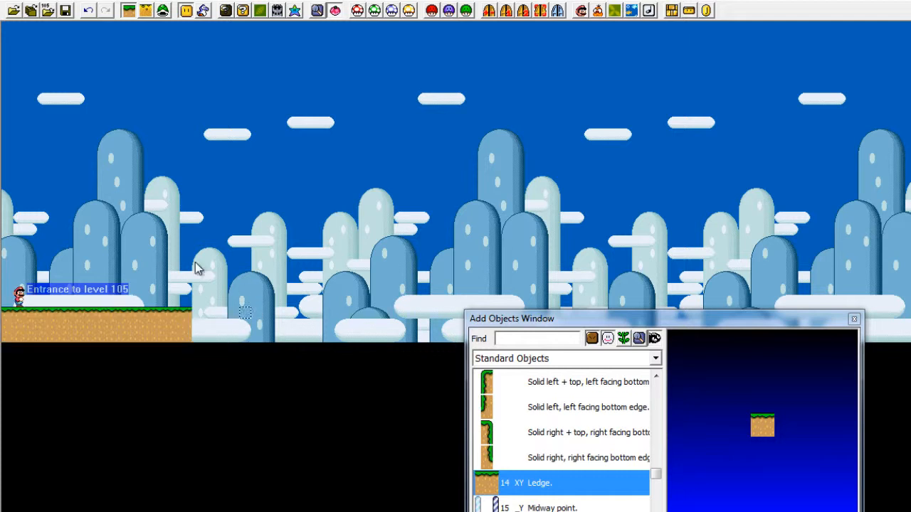
Step: Move the ground ledge up into the sky and adjust its width at the right end
{"action": "left_click", "coordinate": [60, 340]}
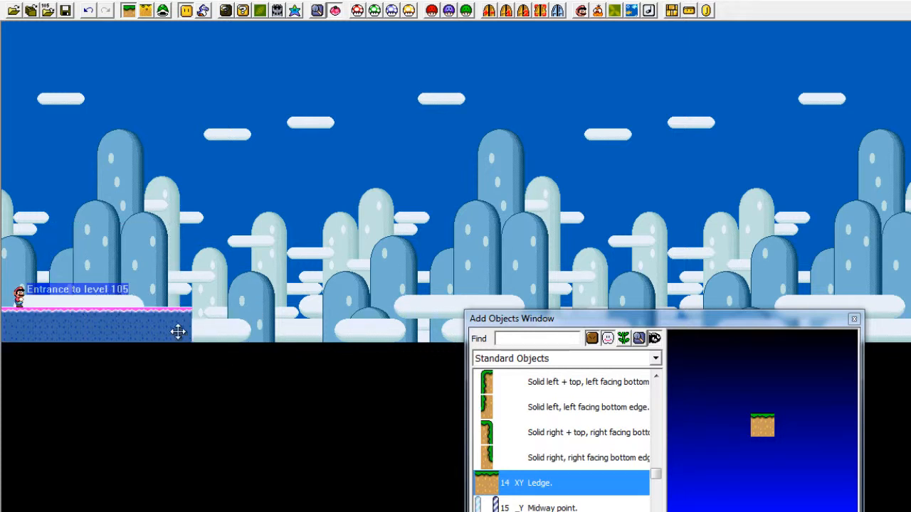
{"action": "left_click_drag", "start_coordinate": [179, 330], "coordinate": [296, 208]}
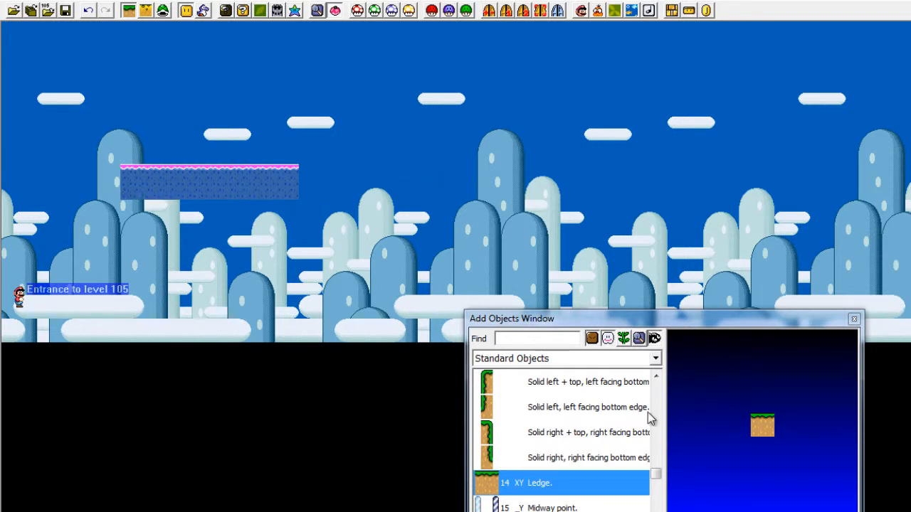
{"action": "mouse_move", "coordinate": [658, 475]}
{"action": "left_mouse_down"}
{"action": "mouse_move", "coordinate": [656, 484]}
{"action": "mouse_move", "coordinate": [661, 425]}
{"action": "mouse_move", "coordinate": [665, 471]}
{"action": "left_mouse_up"}
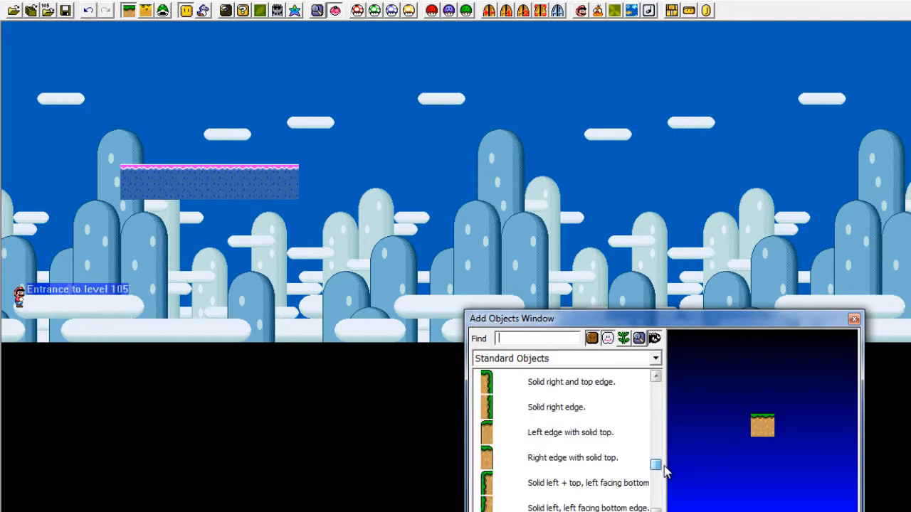
{"action": "left_click_drag", "start_coordinate": [297, 181], "coordinate": [319, 184]}
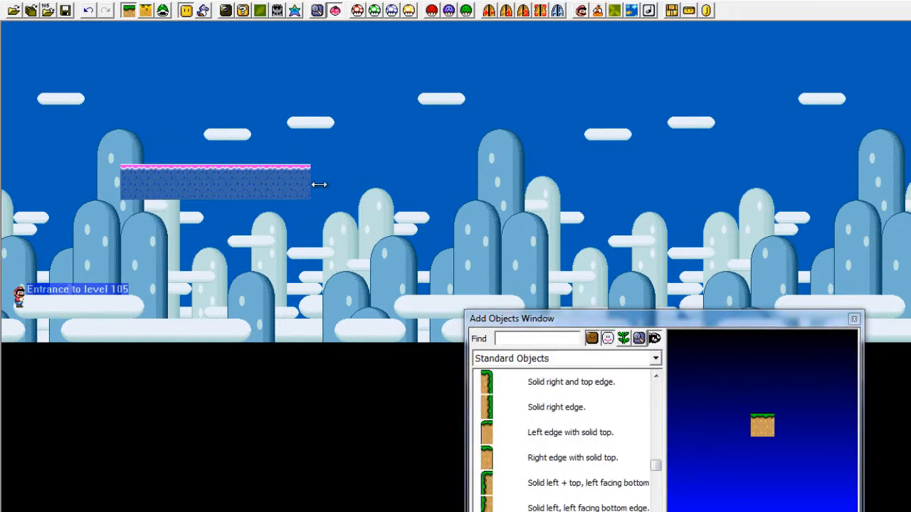
Step: Insert a grass tile from Direct Map16 Access Page 1 below the ledge and stretch it into a long, thin platform
{"action": "left_click", "coordinate": [583, 360]}
{"action": "left_click", "coordinate": [545, 412]}
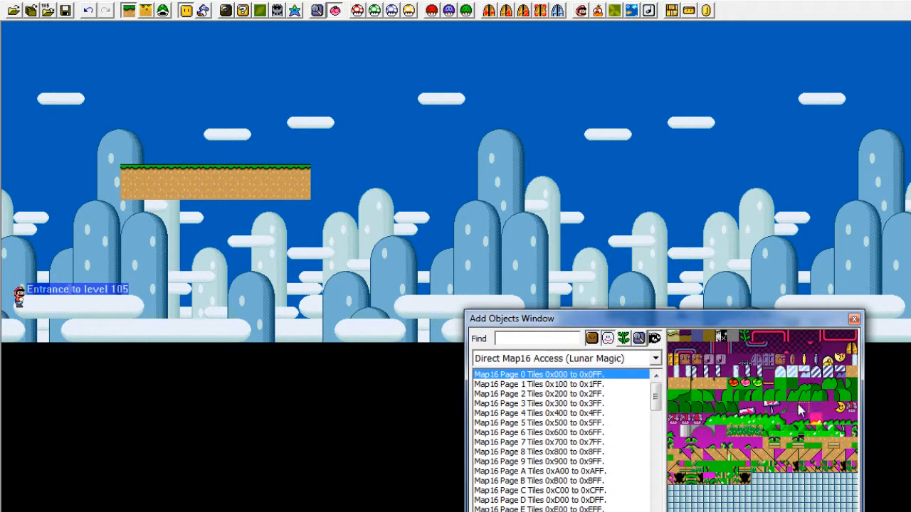
{"action": "scroll", "coordinate": [802, 416], "scroll_direction": "down", "scroll_amount": 5}
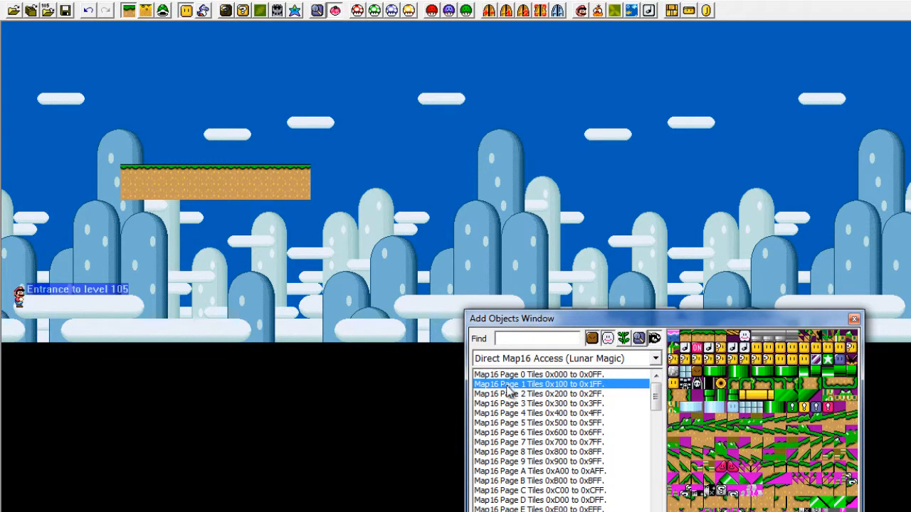
{"action": "left_click", "coordinate": [119, 258]}
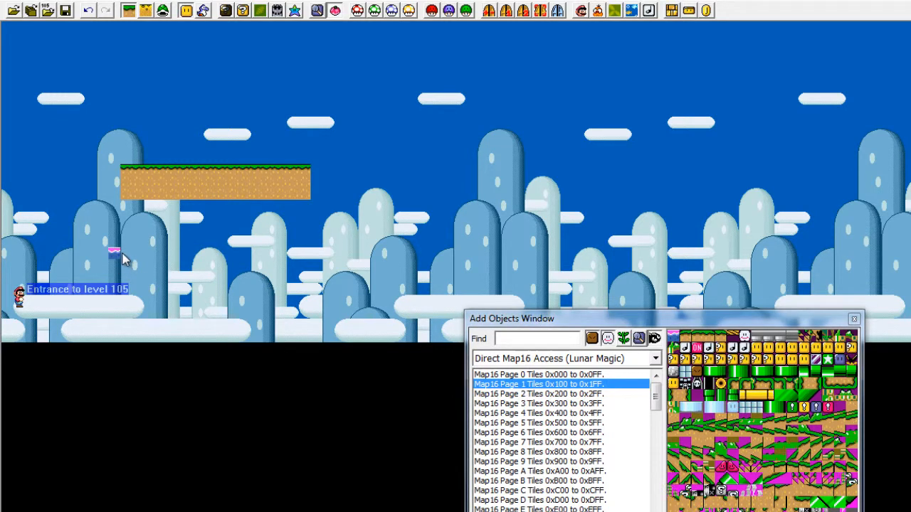
{"action": "left_click_drag", "start_coordinate": [116, 260], "coordinate": [680, 235]}
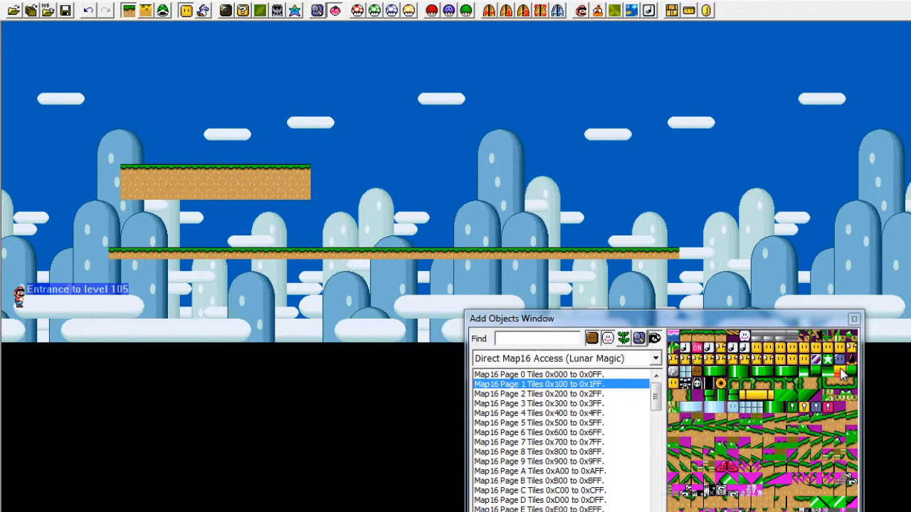
Step: Delete the long, thin platform and move the ledge back to the floor under the level entrance
{"action": "left_click", "coordinate": [554, 255]}
{"action": "key", "text": "Delete"}
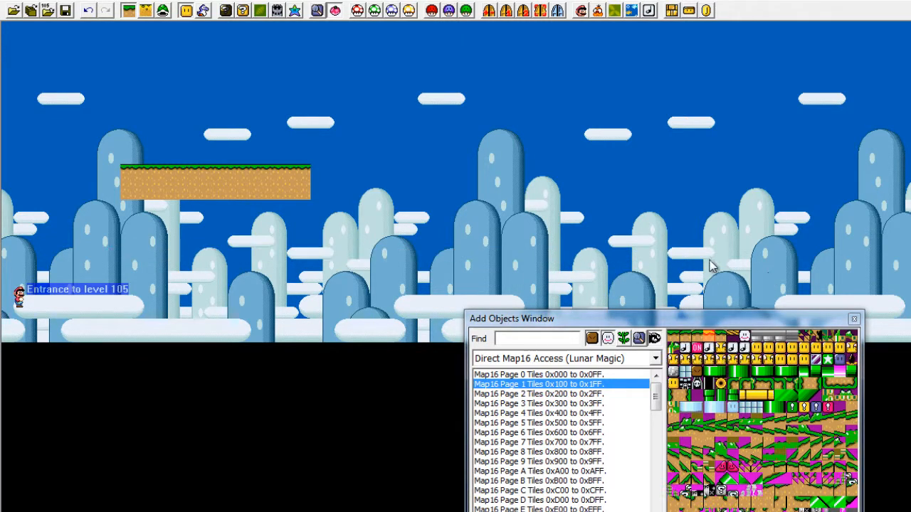
{"action": "left_click_drag", "start_coordinate": [174, 183], "coordinate": [55, 310]}
{"action": "left_click", "coordinate": [106, 251]}
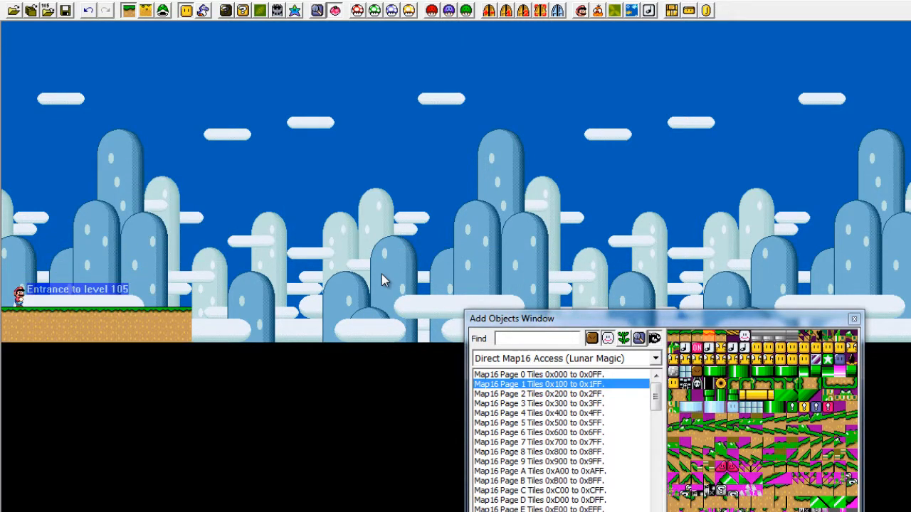
Step: Return to Standard Objects and place a dark blue water tiles object (01) above the ground
{"action": "left_click", "coordinate": [569, 359]}
{"action": "left_click", "coordinate": [583, 375]}
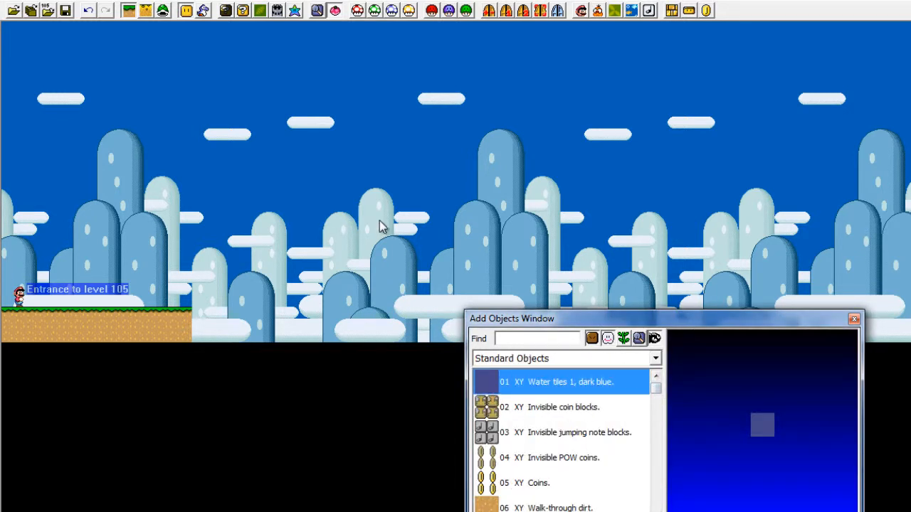
{"action": "right_click", "coordinate": [132, 244]}
{"action": "left_click", "coordinate": [292, 242]}
Step: Place a Black piranha plant object (0C) on the ground and stretch it into a single row extending past the ledge
{"action": "left_click", "coordinate": [574, 432]}
{"action": "scroll", "coordinate": [516, 434], "scroll_direction": "down", "scroll_amount": 5}
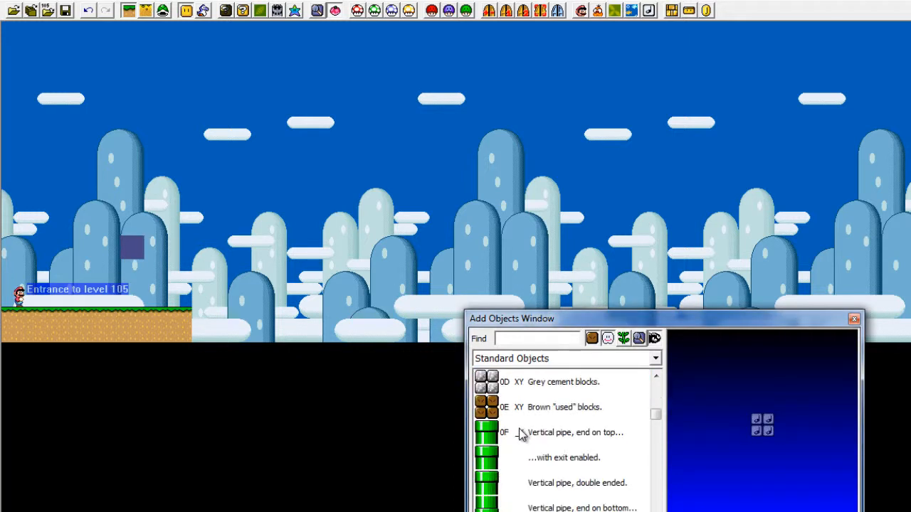
{"action": "scroll", "coordinate": [519, 426], "scroll_direction": "up", "scroll_amount": 5}
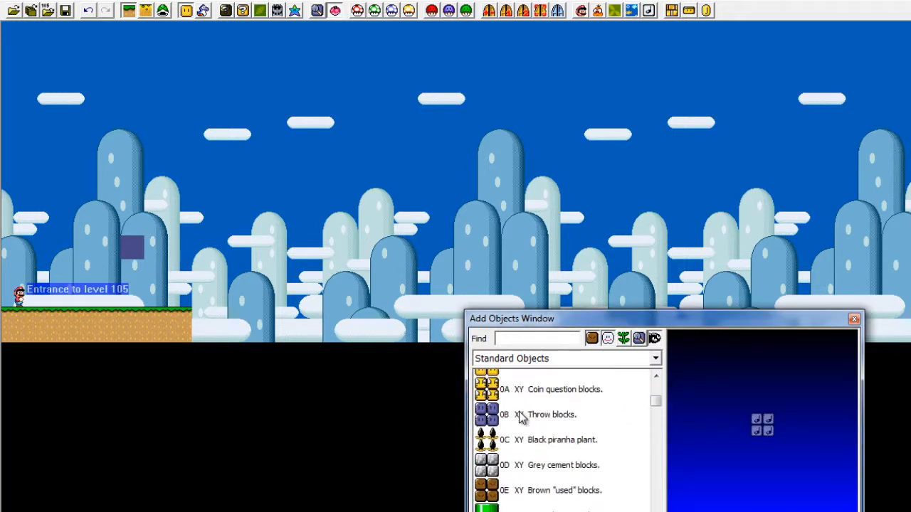
{"action": "left_click", "coordinate": [519, 505]}
{"action": "right_click", "coordinate": [134, 290]}
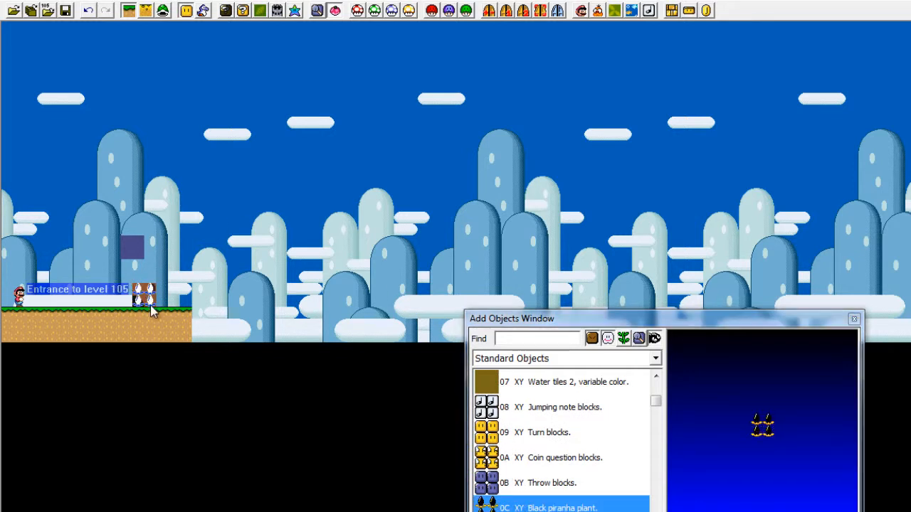
{"action": "left_click_drag", "start_coordinate": [272, 247], "coordinate": [322, 303]}
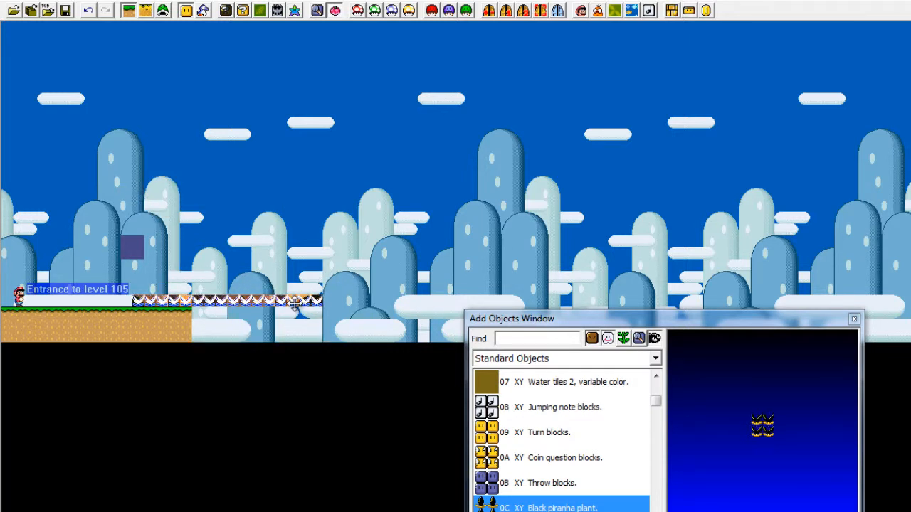
Step: Reduce the piranha plant row to a single plant, then reposition it and stretch it into a row on the ground again
{"action": "left_click_drag", "start_coordinate": [294, 305], "coordinate": [101, 227]}
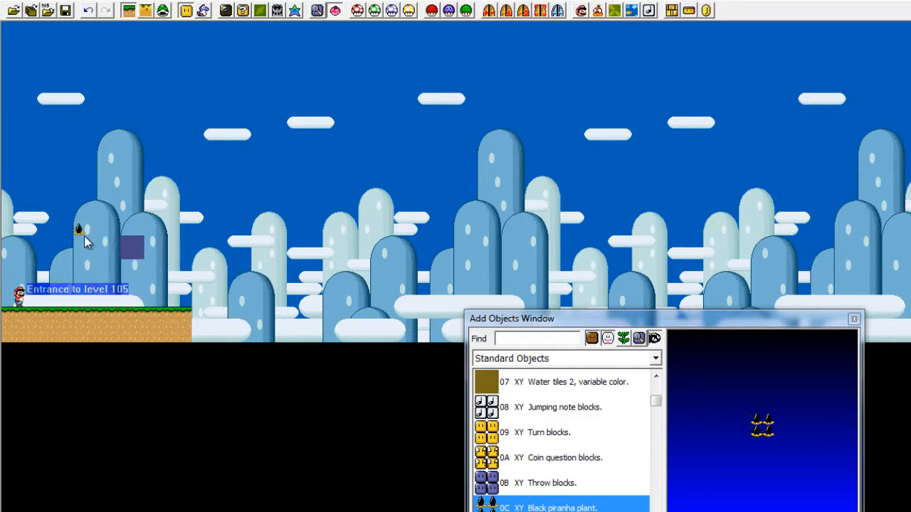
{"action": "left_click_drag", "start_coordinate": [81, 230], "coordinate": [142, 305]}
{"action": "left_click_drag", "start_coordinate": [139, 301], "coordinate": [96, 162]}
{"action": "left_click_drag", "start_coordinate": [98, 195], "coordinate": [284, 299]}
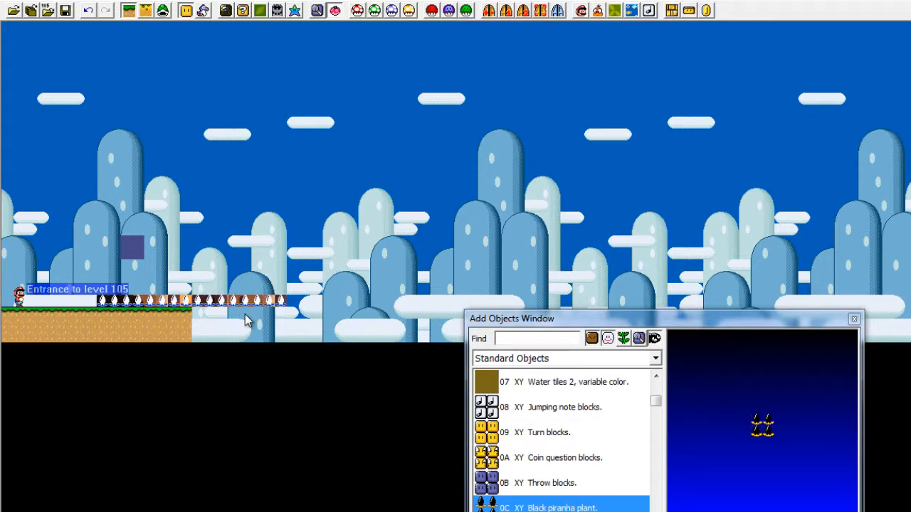
Step: Delete the piranha plant row and the water block, leaving only the ground ledge
{"action": "key", "text": "Delete"}
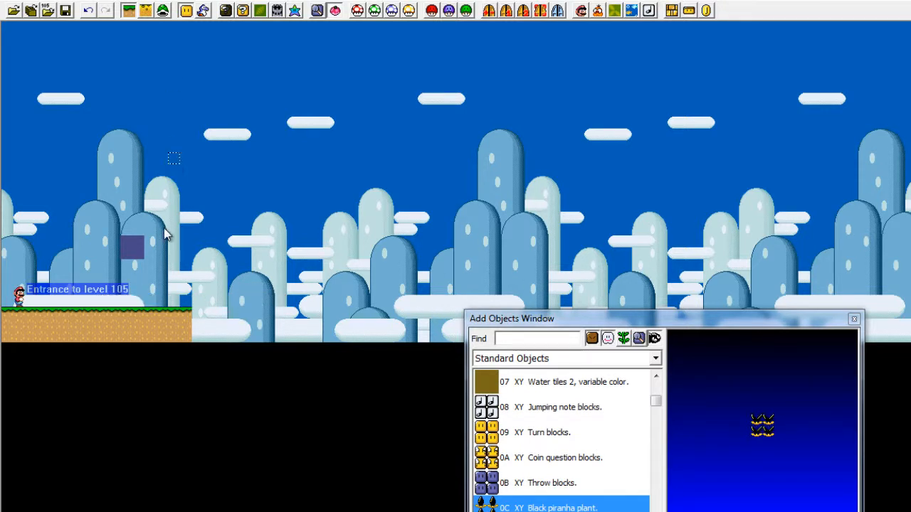
{"action": "left_click_drag", "start_coordinate": [164, 228], "coordinate": [125, 256]}
{"action": "key", "text": "Delete"}
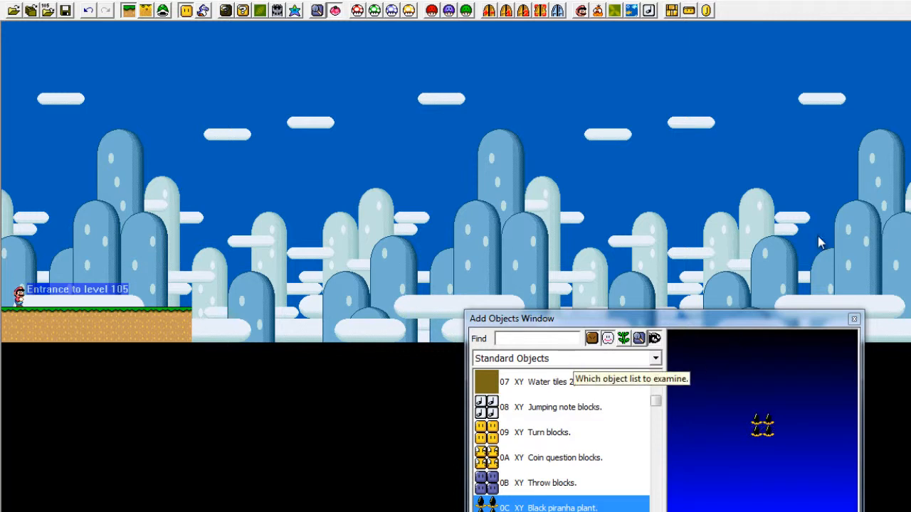
Step: Close the Add Objects window and select the ground ledge in Layer 1 editing mode
{"action": "left_click", "coordinate": [854, 319]}
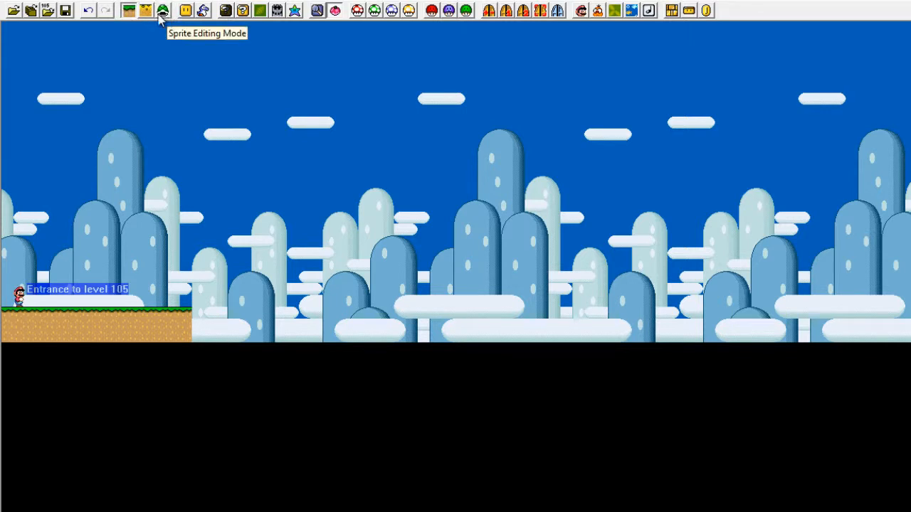
{"action": "left_click", "coordinate": [129, 12]}
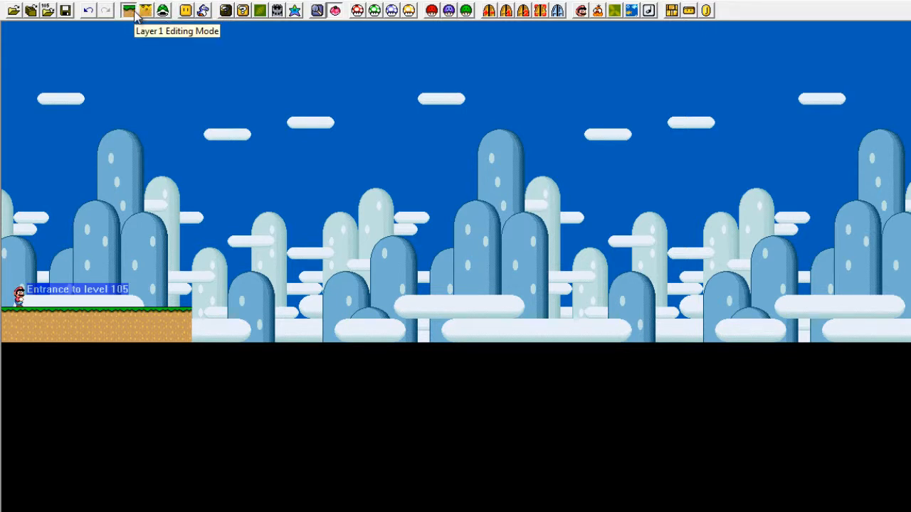
{"action": "left_click_drag", "start_coordinate": [136, 309], "coordinate": [124, 337]}
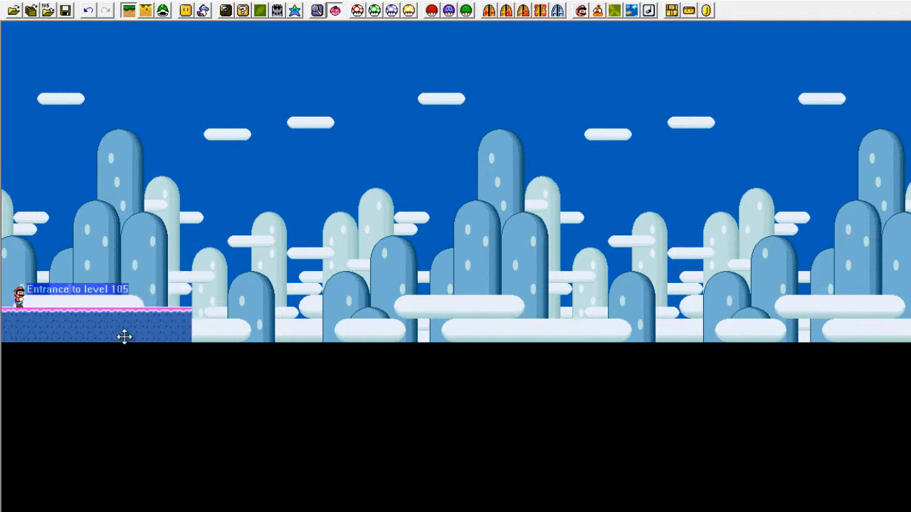
{"action": "left_click", "coordinate": [150, 33]}
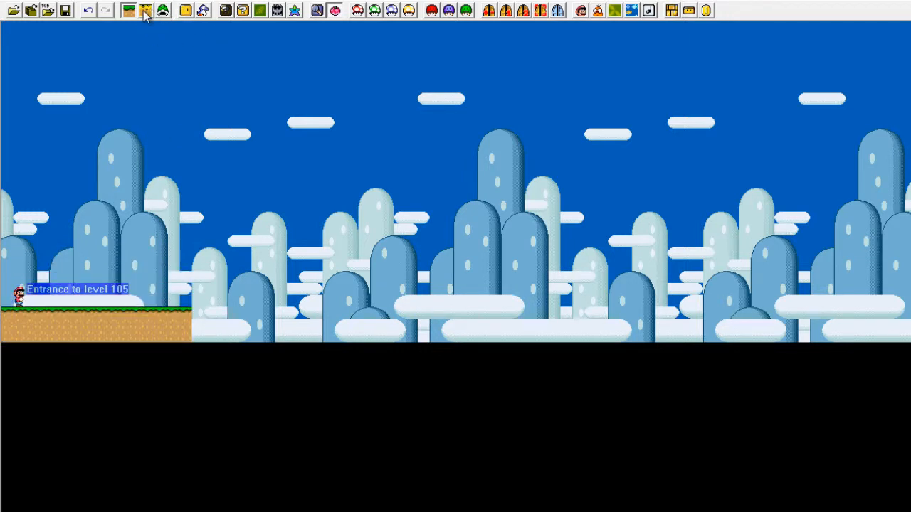
{"action": "left_click_drag", "start_coordinate": [152, 171], "coordinate": [134, 197]}
{"action": "left_click_drag", "start_coordinate": [48, 233], "coordinate": [227, 262]}
{"action": "left_click_drag", "start_coordinate": [144, 291], "coordinate": [265, 199]}
{"action": "left_click_drag", "start_coordinate": [258, 183], "coordinate": [127, 292]}
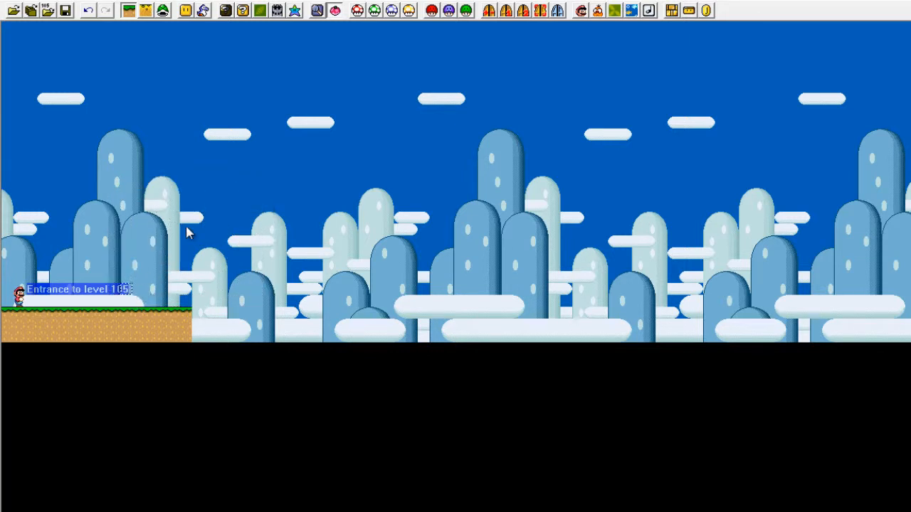
Step: Switch to Sprite Editing Mode and open the Add Sprites window
{"action": "left_click", "coordinate": [163, 11]}
{"action": "left_click", "coordinate": [203, 11]}
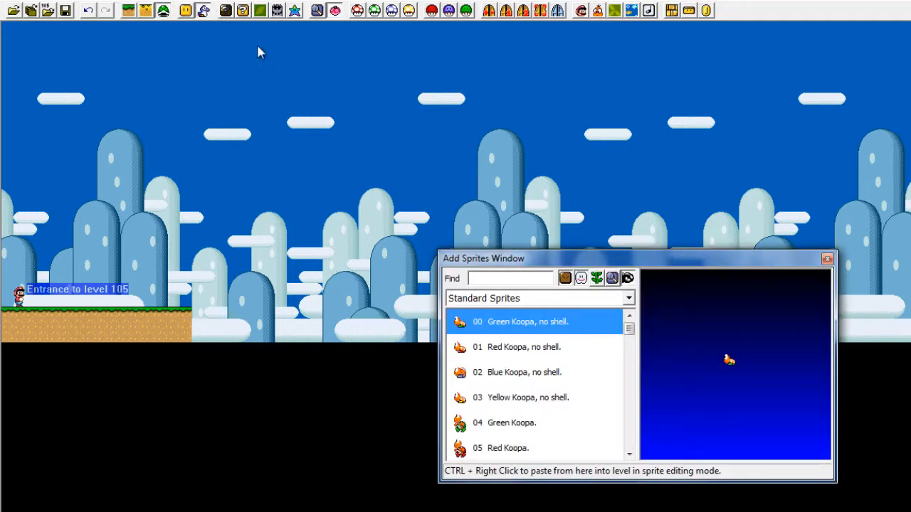
Step: Return to Layer 1 editing mode, place two black piranha plant objects above the ledge and delete them
{"action": "left_click", "coordinate": [128, 11]}
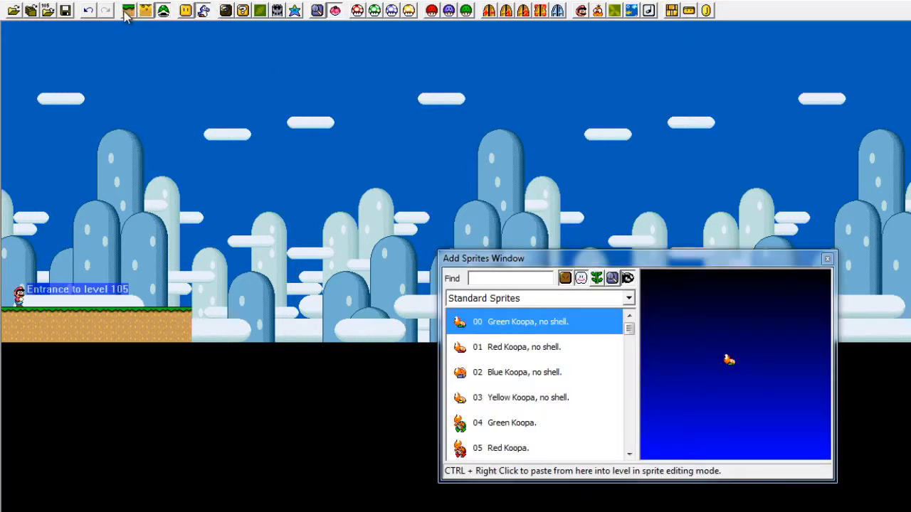
{"action": "left_click", "coordinate": [718, 379]}
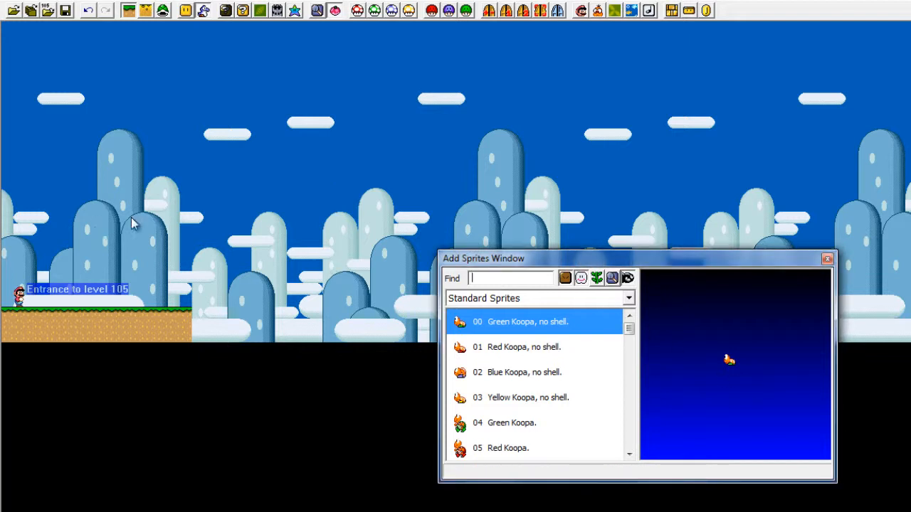
{"action": "left_click", "coordinate": [53, 226]}
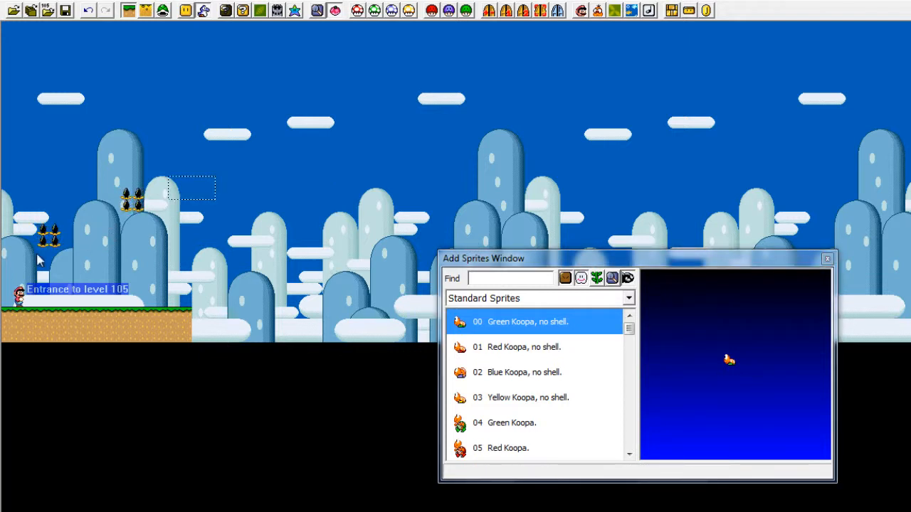
{"action": "left_click", "coordinate": [186, 11]}
{"action": "left_click", "coordinate": [854, 320]}
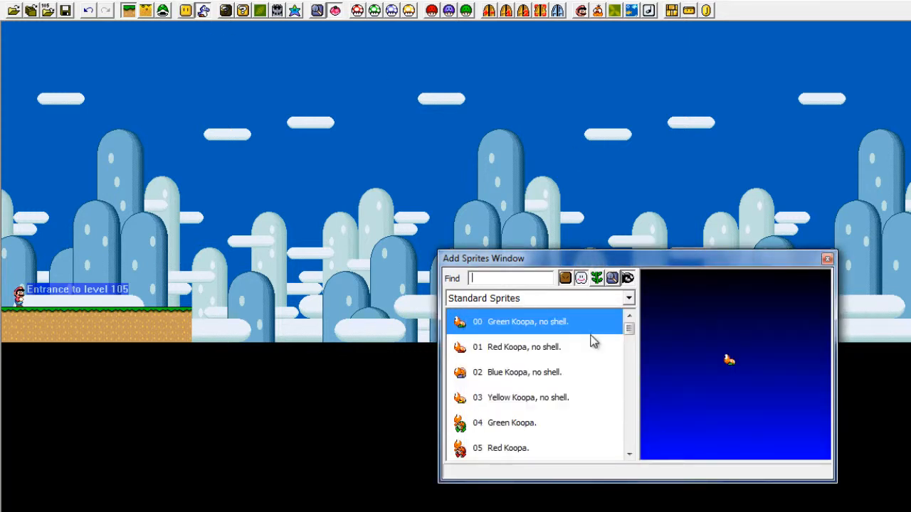
{"action": "left_click_drag", "start_coordinate": [631, 321], "coordinate": [632, 288]}
Step: Place three Green Koopa, no shell (00) sprites along the ground ledge in Sprite Editing Mode
{"action": "left_click", "coordinate": [165, 11]}
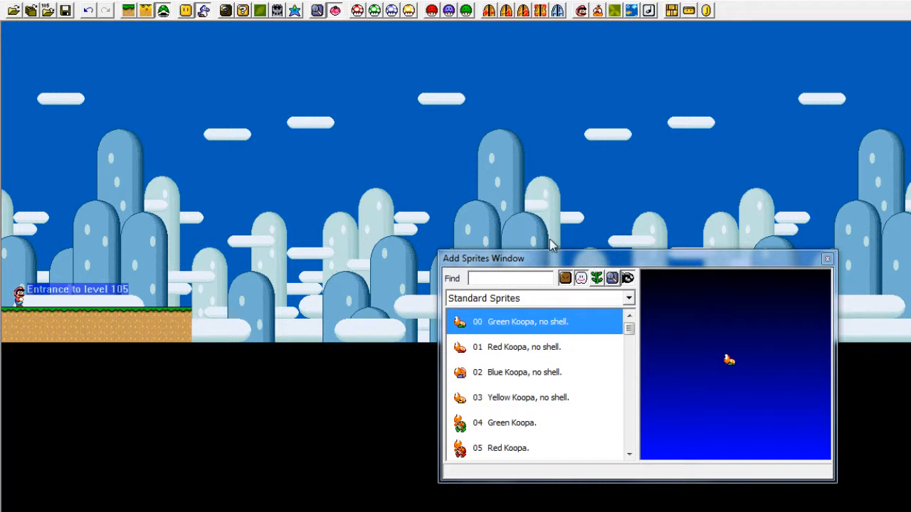
{"action": "left_click", "coordinate": [97, 300]}
{"action": "left_click", "coordinate": [162, 304]}
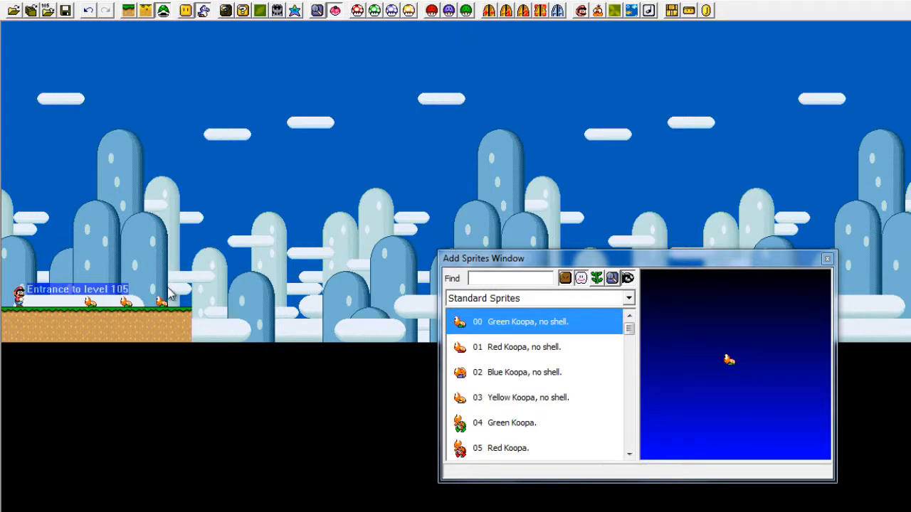
Step: Scatter many more Green Koopa, no shell sprites in the air above the ledge
{"action": "left_click", "coordinate": [162, 258]}
{"action": "left_click", "coordinate": [99, 242]}
{"action": "left_click", "coordinate": [126, 183]}
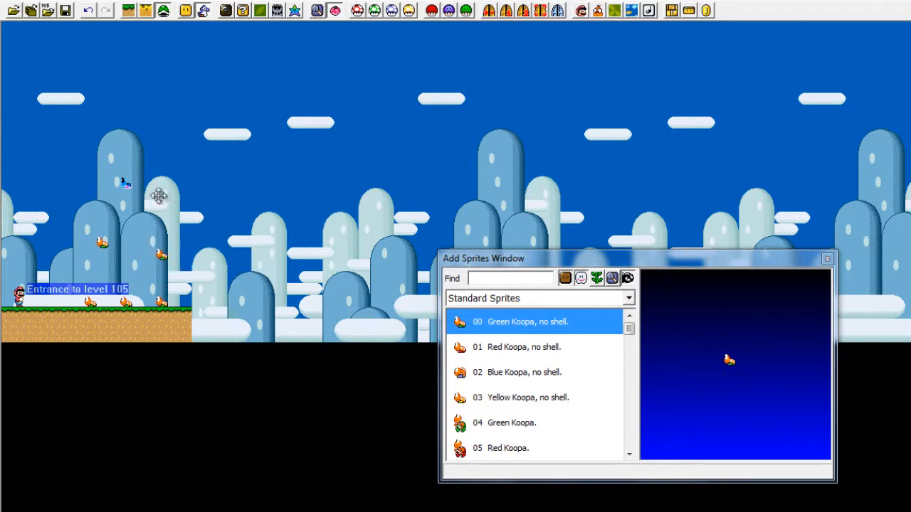
{"action": "left_click", "coordinate": [185, 219]}
{"action": "left_click", "coordinate": [65, 220]}
{"action": "left_click", "coordinate": [54, 256]}
{"action": "right_click", "coordinate": [30, 277]}
{"action": "right_click", "coordinate": [18, 161]}
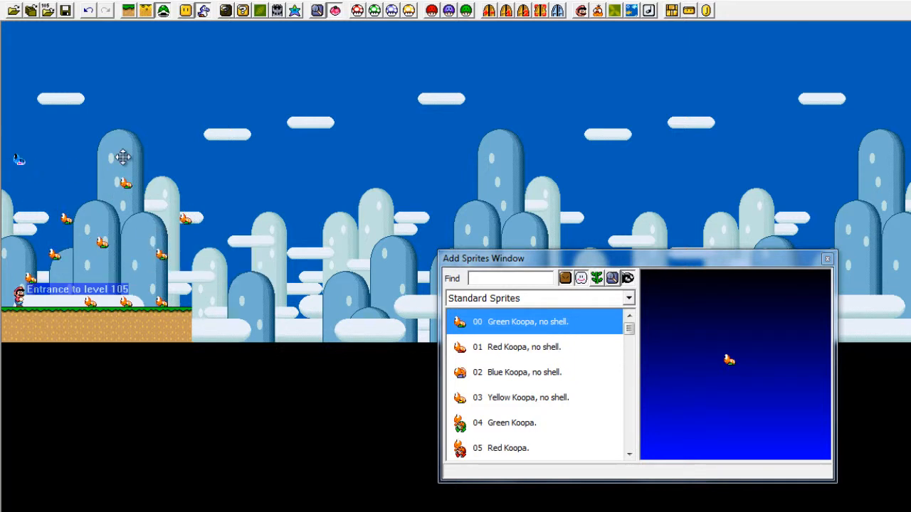
{"action": "right_click", "coordinate": [124, 158]}
{"action": "right_click", "coordinate": [64, 90]}
{"action": "right_click", "coordinate": [196, 112]}
{"action": "right_click", "coordinate": [162, 182]}
{"action": "right_click", "coordinate": [65, 230]}
{"action": "right_click", "coordinate": [64, 179]}
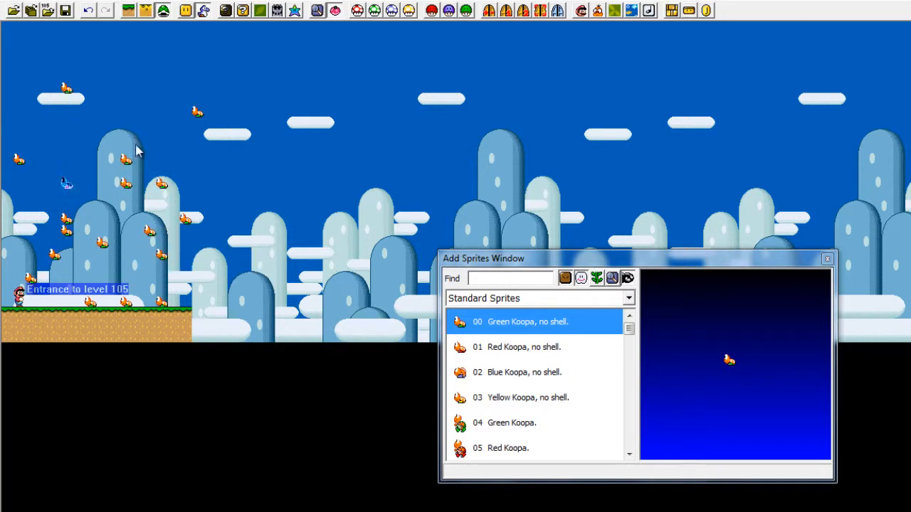
{"action": "right_click", "coordinate": [127, 148]}
{"action": "right_click", "coordinate": [148, 113]}
{"action": "right_click", "coordinate": [84, 66]}
{"action": "right_click", "coordinate": [40, 121]}
{"action": "right_click", "coordinate": [68, 192]}
{"action": "left_click", "coordinate": [199, 293]}
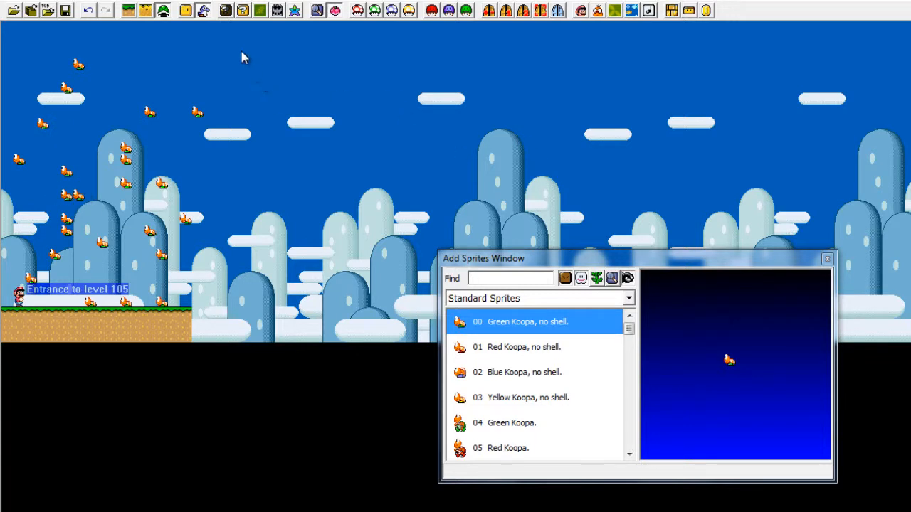
Step: Select all the airborne Green Koopa sprites and delete them, keeping the three on the ground
{"action": "left_click_drag", "start_coordinate": [241, 56], "coordinate": [3, 284]}
{"action": "key", "text": "Delete"}
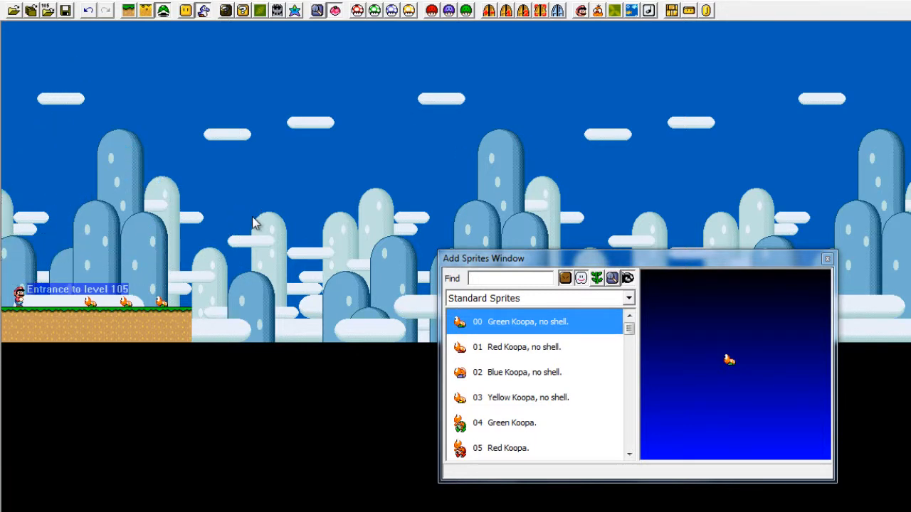
{"action": "left_click_drag", "start_coordinate": [146, 326], "coordinate": [77, 319]}
{"action": "mouse_move", "coordinate": [41, 342]}
{"action": "left_mouse_down"}
{"action": "mouse_move", "coordinate": [55, 346]}
{"action": "mouse_move", "coordinate": [44, 347]}
{"action": "left_mouse_up"}
{"action": "left_click", "coordinate": [27, 352]}
{"action": "left_click_drag", "start_coordinate": [158, 243], "coordinate": [182, 253]}
{"action": "left_click", "coordinate": [202, 267]}
{"action": "left_click_drag", "start_coordinate": [202, 301], "coordinate": [12, 283]}
{"action": "left_click_drag", "start_coordinate": [184, 288], "coordinate": [199, 320]}
Step: Preview the Red, Green and Blue Koopa, no shell entries in the Standard Sprites list
{"action": "left_click", "coordinate": [498, 349]}
{"action": "left_click", "coordinate": [478, 324]}
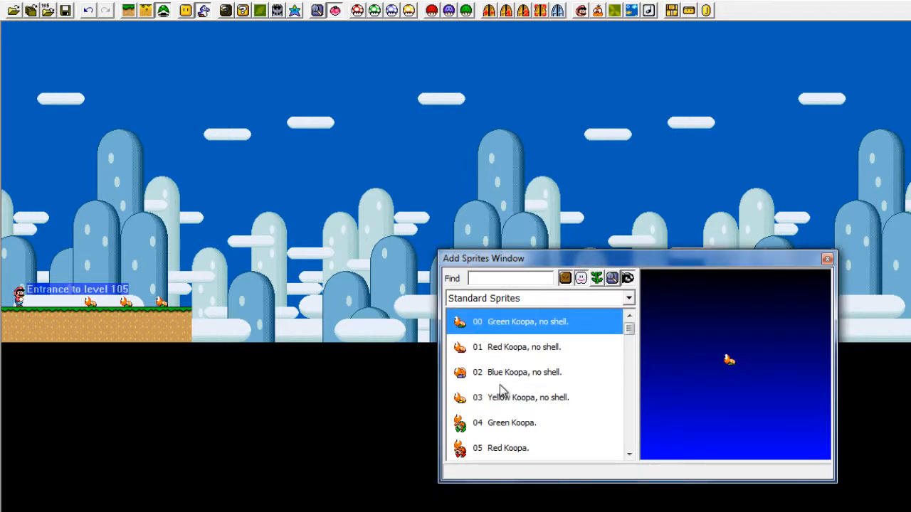
{"action": "left_click", "coordinate": [485, 377]}
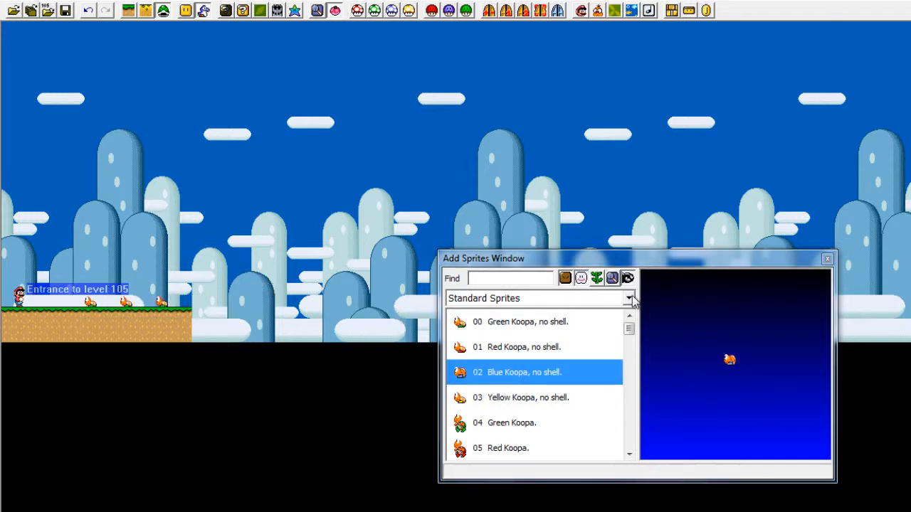
Step: Switch the sprite list to Tileset Specific Sprites and preview its first entries, from the horizontal fish onward
{"action": "left_click", "coordinate": [575, 301]}
{"action": "left_click", "coordinate": [498, 323]}
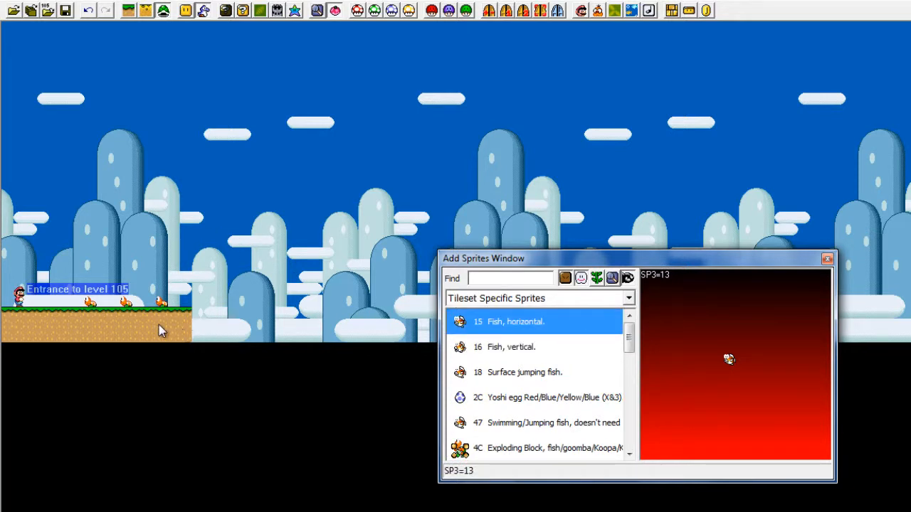
{"action": "key", "text": "Down"}
{"action": "key", "text": "Down"}
{"action": "key", "text": "Down"}
{"action": "key", "text": "Down"}
{"action": "key", "text": "Down"}
{"action": "key", "text": "Down"}
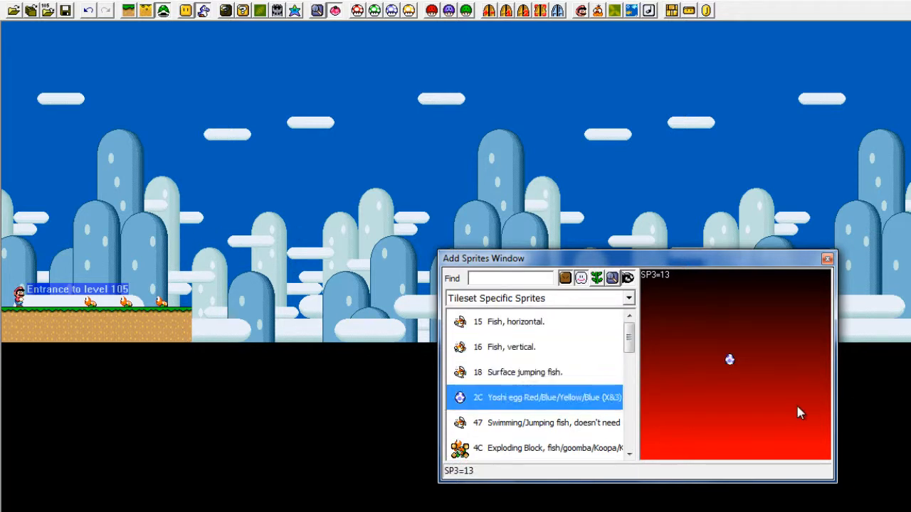
{"action": "key", "text": "Down"}
{"action": "key", "text": "Up"}
{"action": "key", "text": "Up"}
{"action": "key", "text": "Up"}
{"action": "key", "text": "Up"}
{"action": "key", "text": "Up"}
{"action": "key", "text": "Up"}
{"action": "key", "text": "Up"}
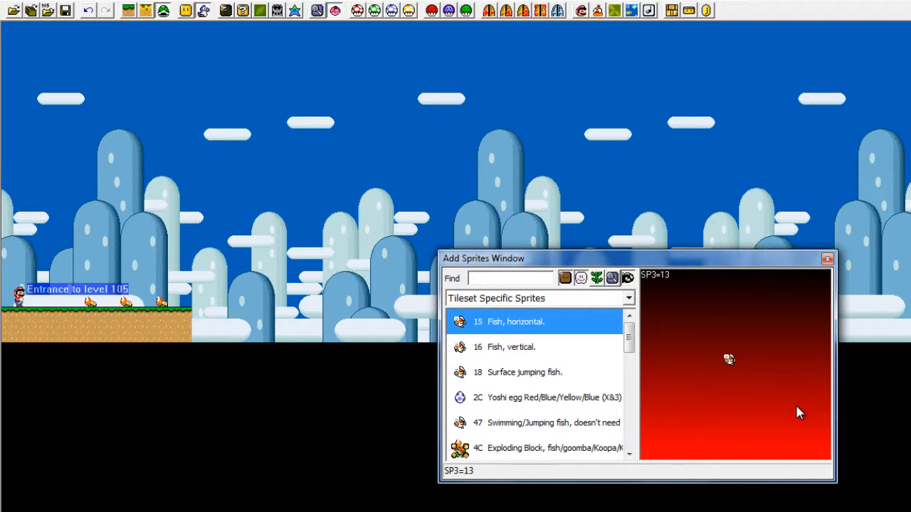
{"action": "key", "text": "Down"}
{"action": "key", "text": "Down"}
{"action": "key", "text": "Down"}
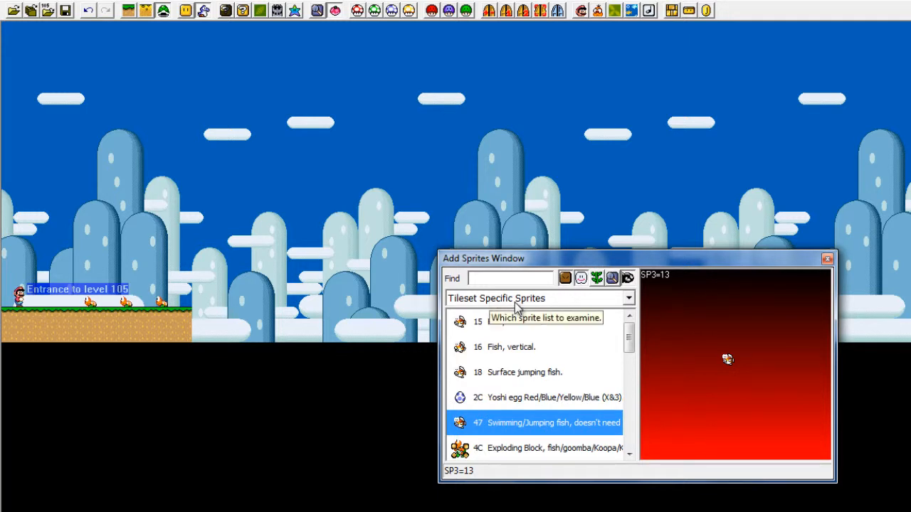
Step: Preview the Yoshi egg and the Splittin', Bouncin' and Chargin' Chuck sprites in the Tileset Specific Sprites list
{"action": "left_click", "coordinate": [567, 399]}
{"action": "scroll", "coordinate": [569, 398], "scroll_direction": "down", "scroll_amount": 5}
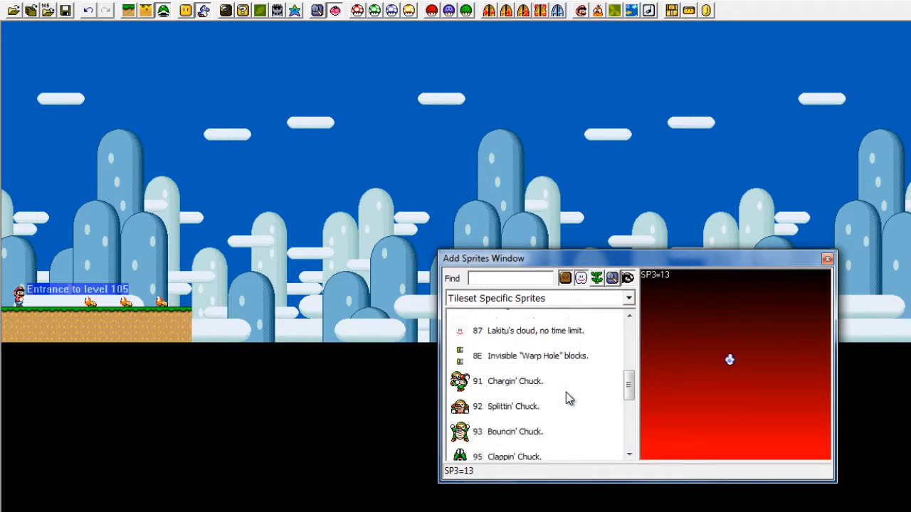
{"action": "left_click", "coordinate": [506, 397]}
{"action": "left_click", "coordinate": [538, 422]}
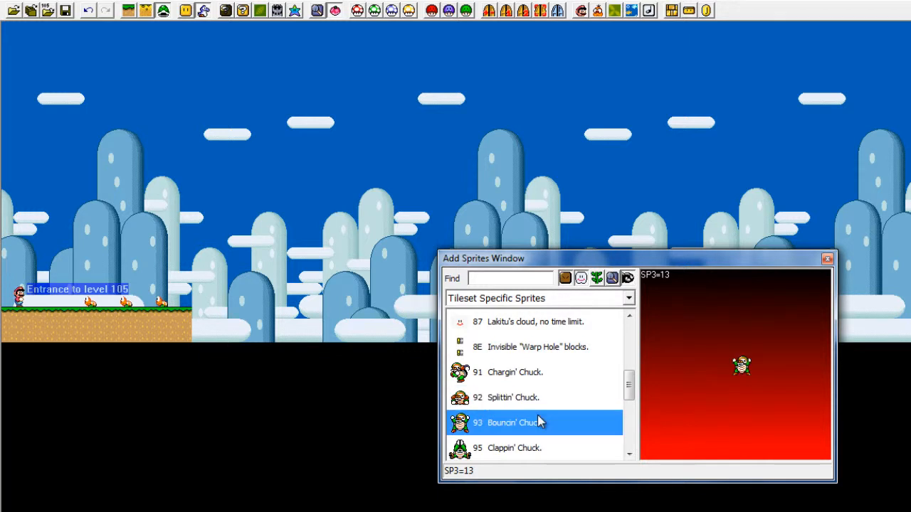
{"action": "left_click", "coordinate": [489, 372]}
{"action": "scroll", "coordinate": [488, 375], "scroll_direction": "down", "scroll_amount": 1}
{"action": "scroll", "coordinate": [489, 375], "scroll_direction": "down", "scroll_amount": 3}
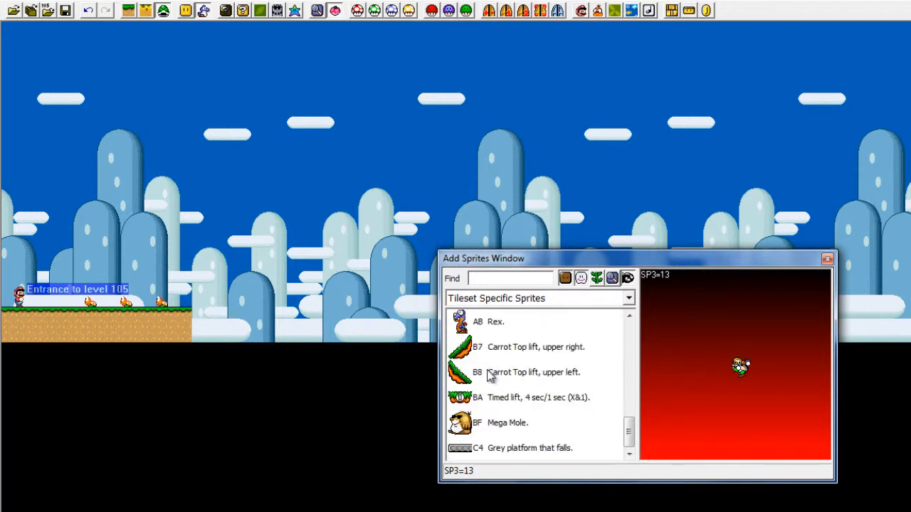
Step: Place a Carrot Top lift, upper right (B7) sprite, move it beyond the end of the ledge, and delete it
{"action": "left_click", "coordinate": [491, 350]}
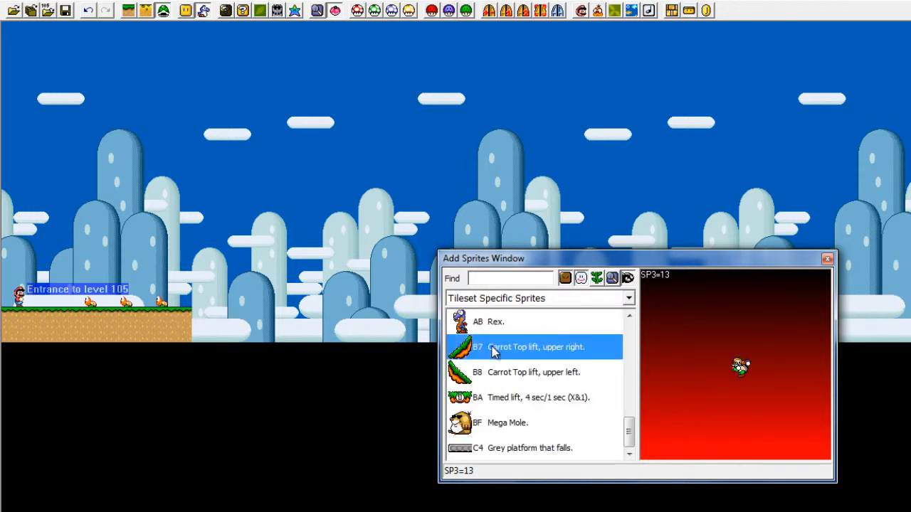
{"action": "left_click", "coordinate": [151, 259]}
{"action": "left_click_drag", "start_coordinate": [157, 269], "coordinate": [243, 269]}
{"action": "left_click", "coordinate": [278, 266]}
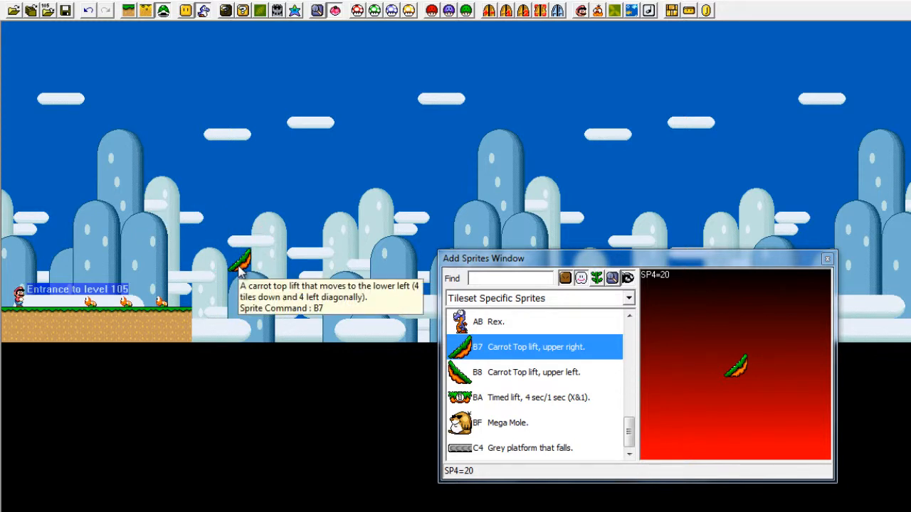
{"action": "left_click", "coordinate": [244, 269]}
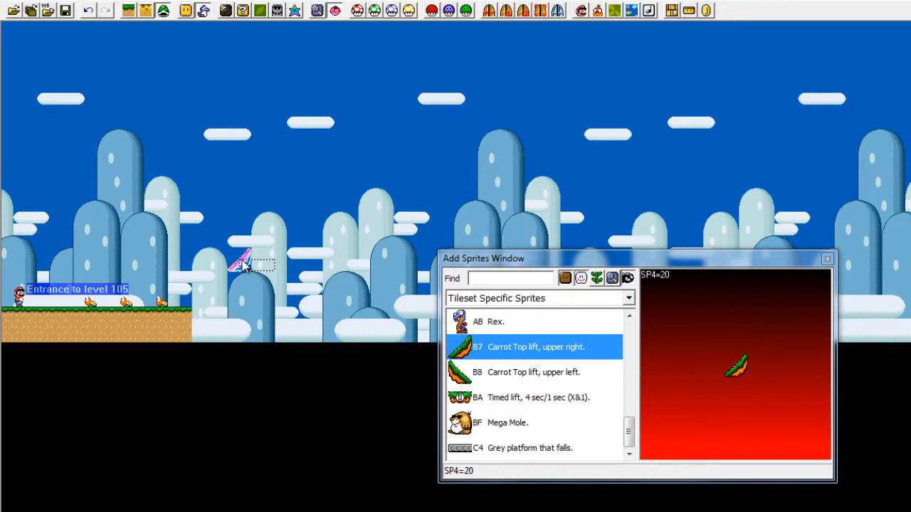
{"action": "left_click", "coordinate": [264, 262]}
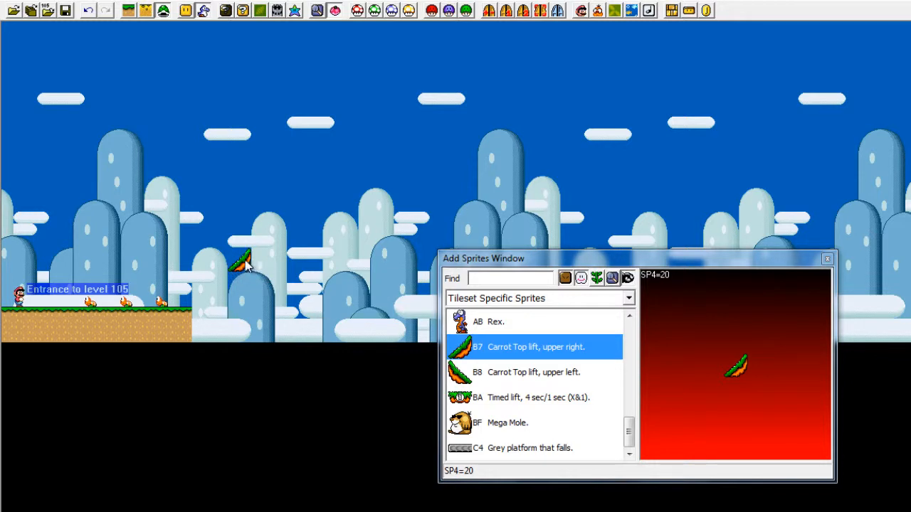
{"action": "left_click_drag", "start_coordinate": [245, 265], "coordinate": [220, 271]}
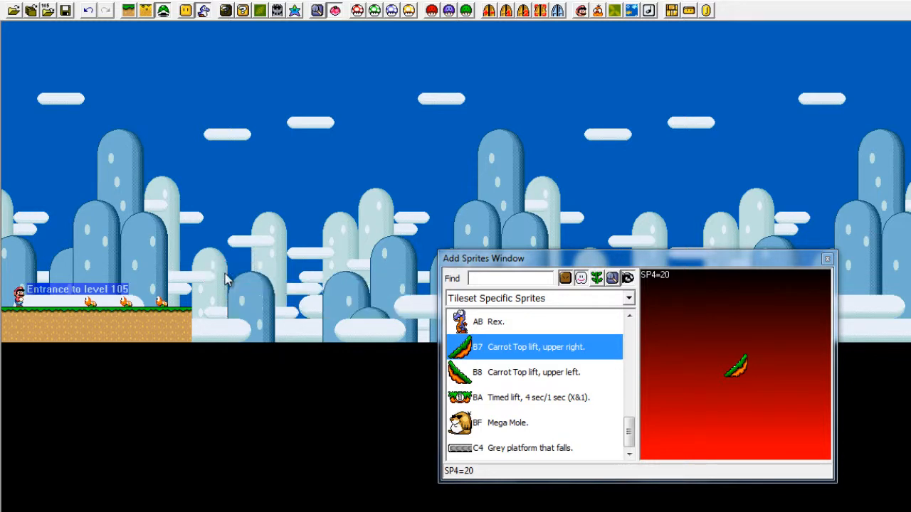
Step: Preview the Timed lift (BA), Carrot Top lift, upper left (B8) and Rex (AB) sprites and browse the neighbouring entries
{"action": "left_click", "coordinate": [514, 398]}
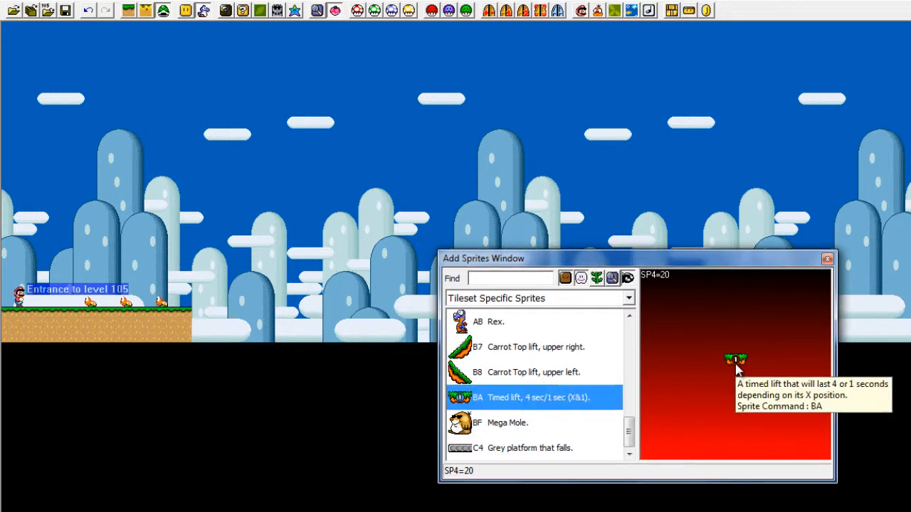
{"action": "left_click", "coordinate": [582, 372]}
{"action": "left_click", "coordinate": [534, 321]}
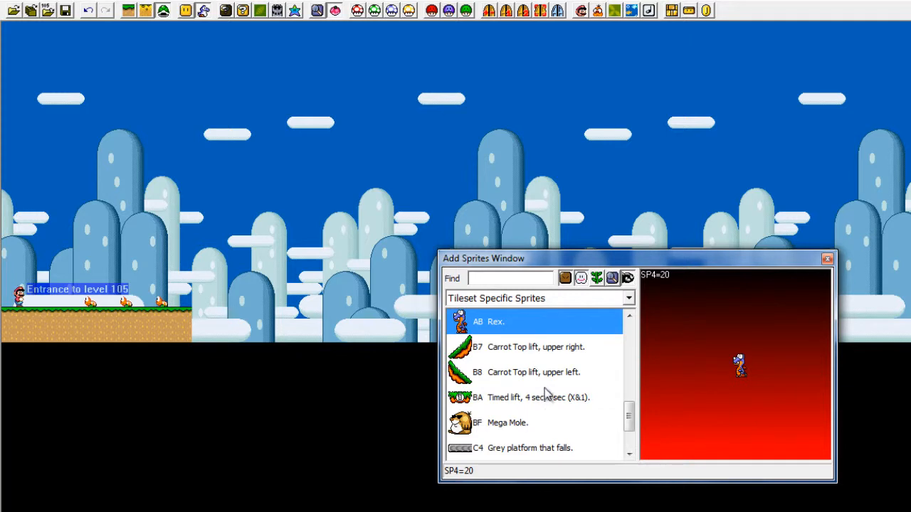
{"action": "scroll", "coordinate": [531, 346], "scroll_direction": "up", "scroll_amount": 6}
{"action": "scroll", "coordinate": [523, 363], "scroll_direction": "down", "scroll_amount": 5}
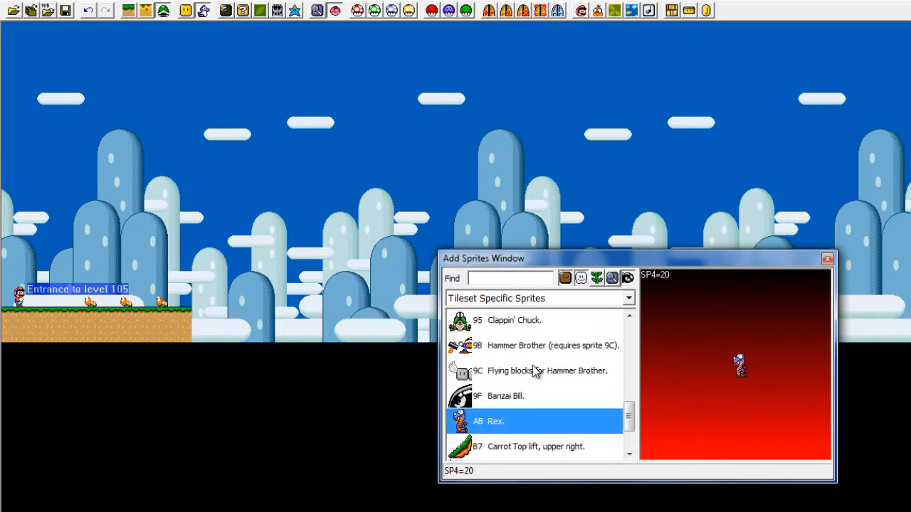
{"action": "scroll", "coordinate": [498, 370], "scroll_direction": "up", "scroll_amount": 2}
{"action": "scroll", "coordinate": [548, 402], "scroll_direction": "down", "scroll_amount": 1}
{"action": "scroll", "coordinate": [541, 370], "scroll_direction": "down", "scroll_amount": 2}
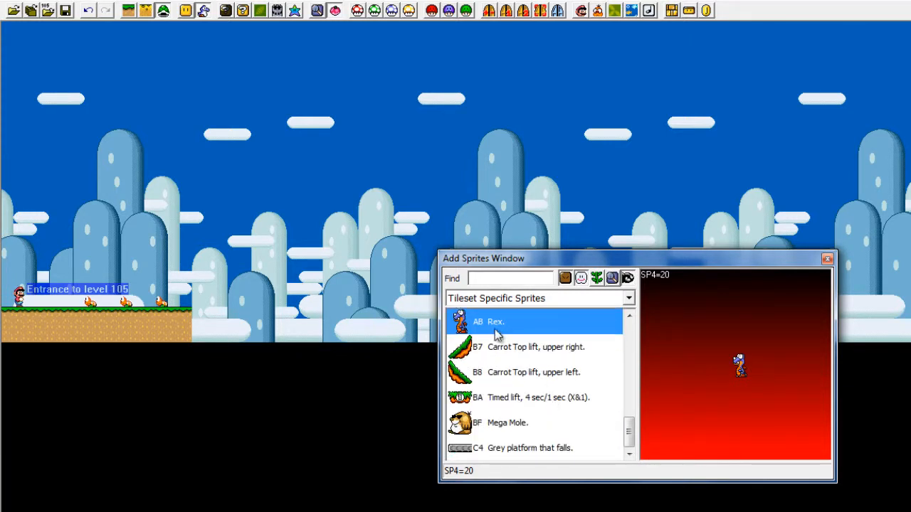
Step: Preview the Banzai Bill (9F) sprite in the Tileset Specific Sprites list and browse the neighbouring entries
{"action": "scroll", "coordinate": [533, 372], "scroll_direction": "up", "scroll_amount": 3}
{"action": "scroll", "coordinate": [557, 419], "scroll_direction": "down", "scroll_amount": 2}
{"action": "scroll", "coordinate": [498, 360], "scroll_direction": "up", "scroll_amount": 1}
{"action": "scroll", "coordinate": [563, 385], "scroll_direction": "up", "scroll_amount": 1}
{"action": "left_click", "coordinate": [509, 373]}
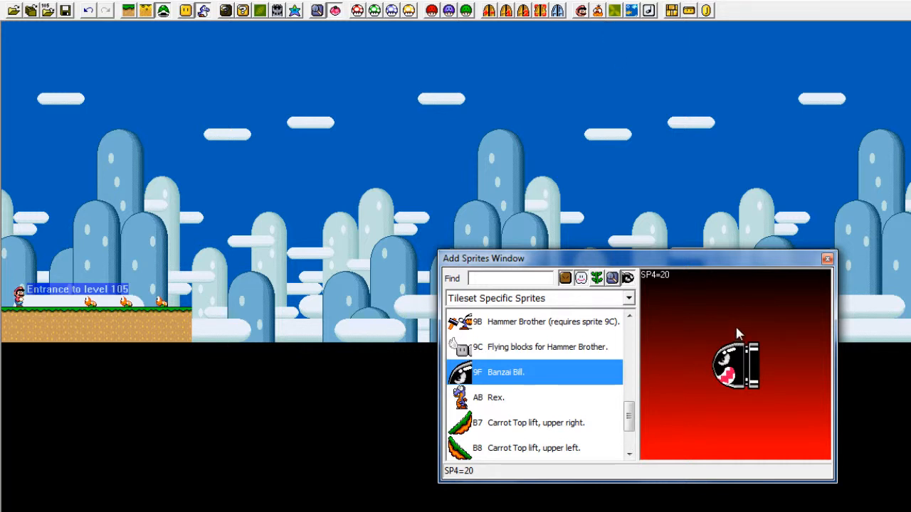
{"action": "scroll", "coordinate": [541, 384], "scroll_direction": "up", "scroll_amount": 3}
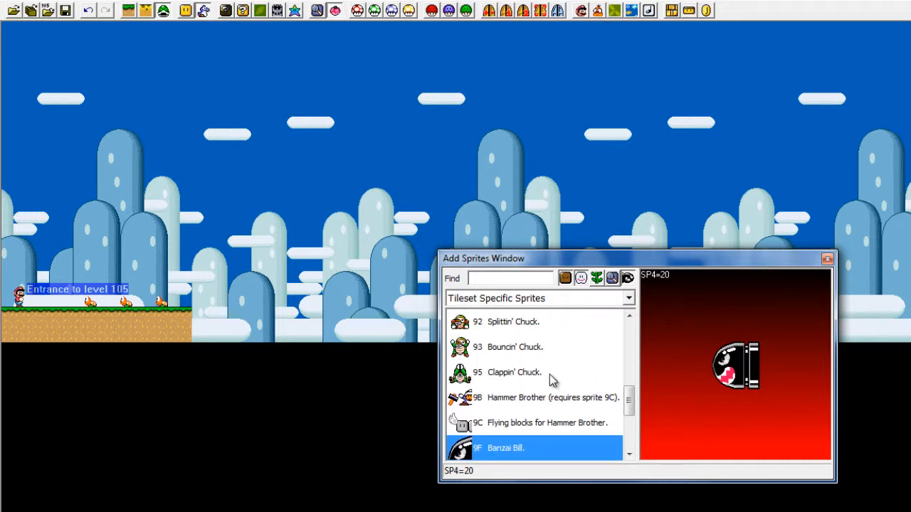
{"action": "scroll", "coordinate": [549, 374], "scroll_direction": "down", "scroll_amount": 3}
{"action": "scroll", "coordinate": [599, 365], "scroll_direction": "up", "scroll_amount": 3}
Step: Place a Banzai Bill sprite in the level and move it above the end of the ground ledge
{"action": "left_click", "coordinate": [190, 254]}
{"action": "left_click_drag", "start_coordinate": [218, 279], "coordinate": [159, 243]}
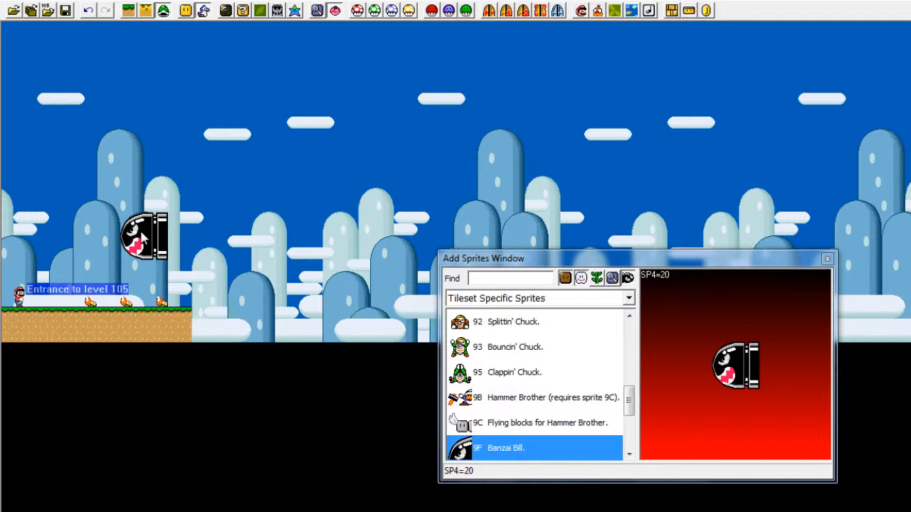
{"action": "left_click", "coordinate": [129, 219]}
{"action": "left_click", "coordinate": [209, 254]}
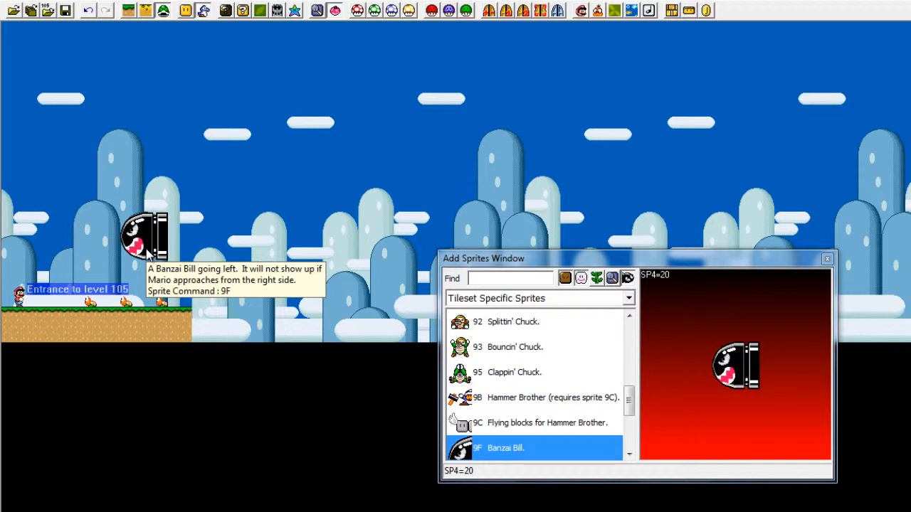
Step: Review the sprite memory options in the sprite header properties, toggle the first sprite buoyancy option on and off, and close without applying
{"action": "left_click", "coordinate": [599, 13]}
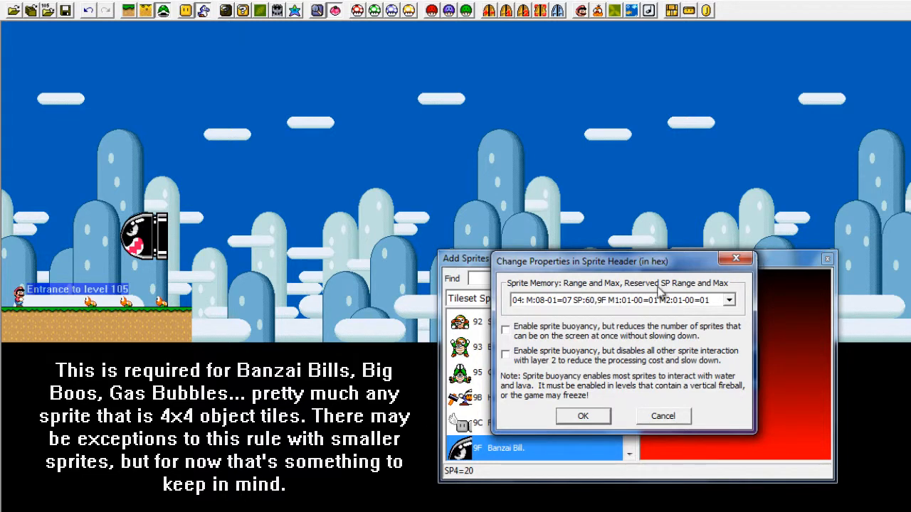
{"action": "left_click", "coordinate": [626, 303]}
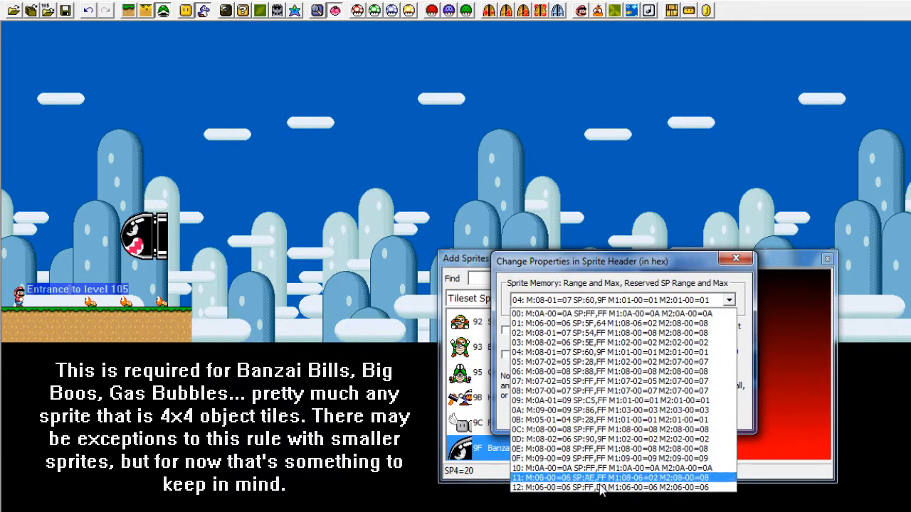
{"action": "left_click", "coordinate": [639, 351]}
{"action": "left_click", "coordinate": [605, 325]}
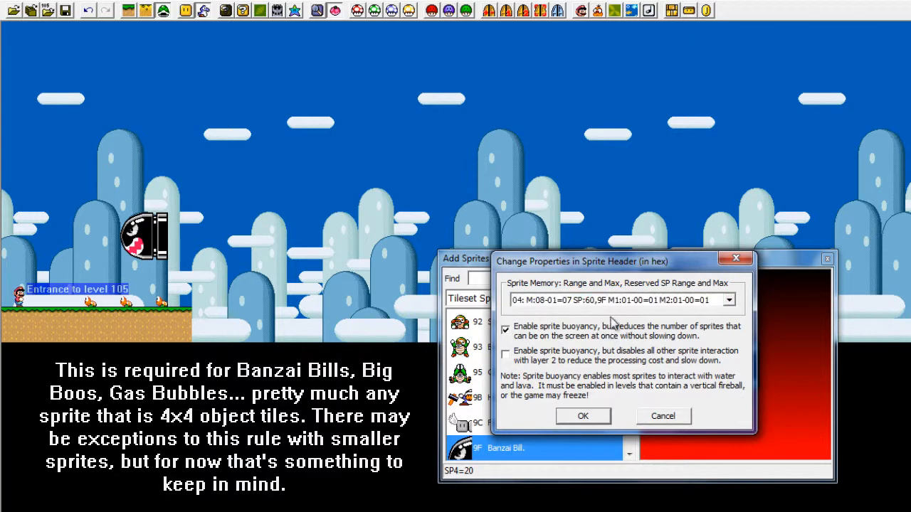
{"action": "left_click", "coordinate": [582, 330]}
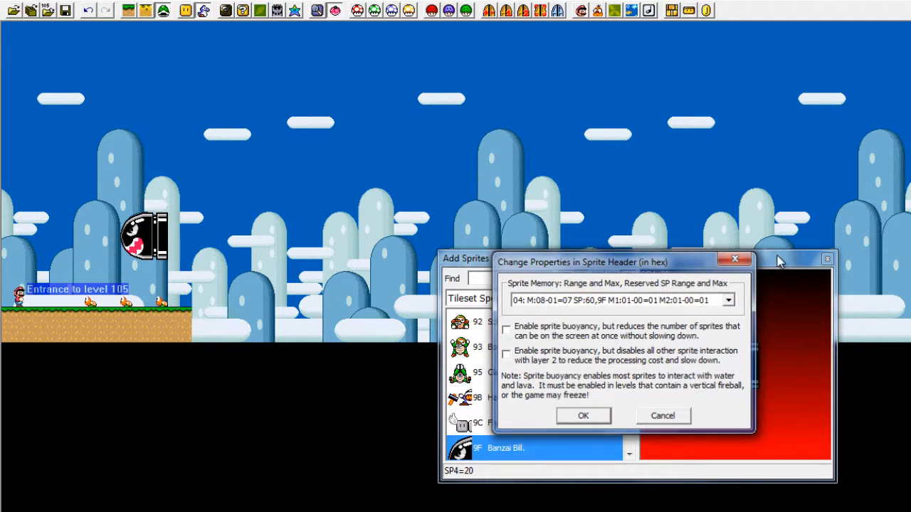
{"action": "left_click", "coordinate": [735, 258]}
Step: Delete the Banzai Bill above the ledge and preview the Flying blocks for Hammer Brother (9C) sprite
{"action": "left_click", "coordinate": [144, 237]}
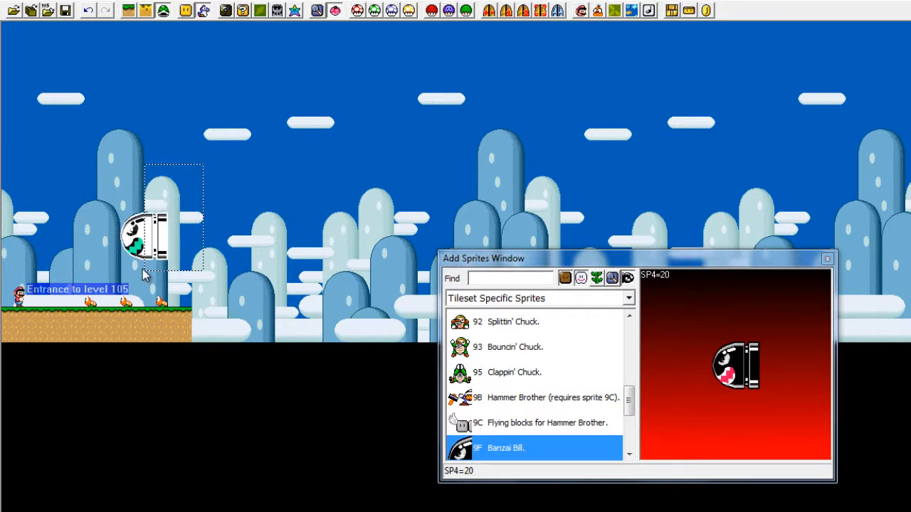
{"action": "key", "text": "Delete"}
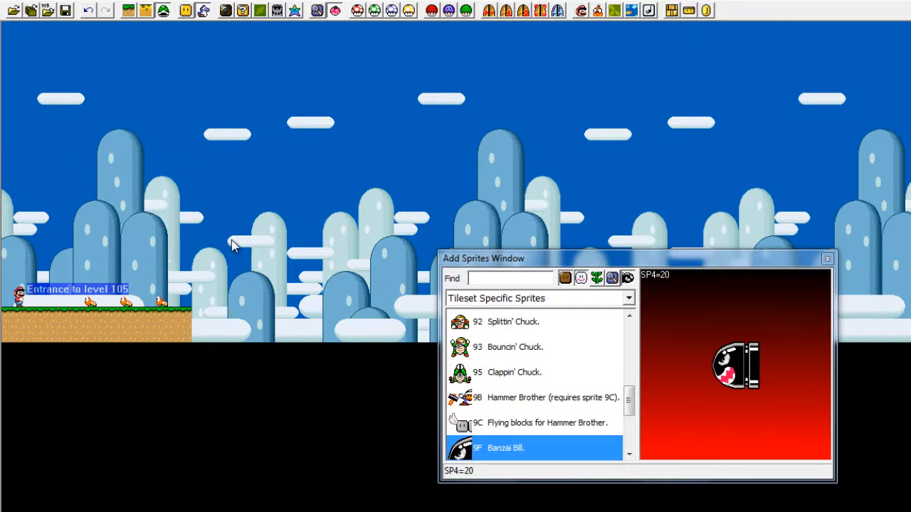
{"action": "left_click", "coordinate": [527, 423]}
{"action": "scroll", "coordinate": [558, 381], "scroll_direction": "down", "scroll_amount": 2}
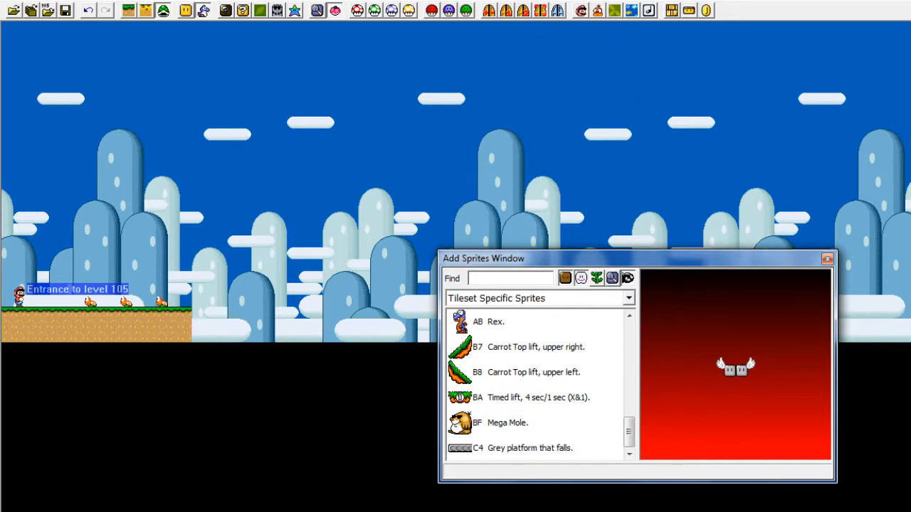
Step: Examine sprite memory setting 04 and its reserved sprite range in the sprite header properties, and close the dialog
{"action": "left_click", "coordinate": [600, 11]}
{"action": "left_click", "coordinate": [615, 299]}
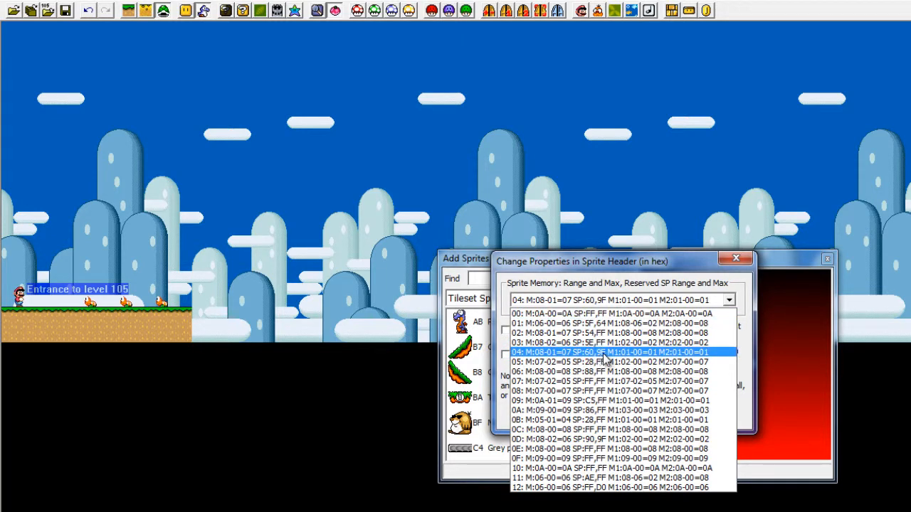
{"action": "left_click", "coordinate": [604, 353]}
{"action": "left_click", "coordinate": [735, 258]}
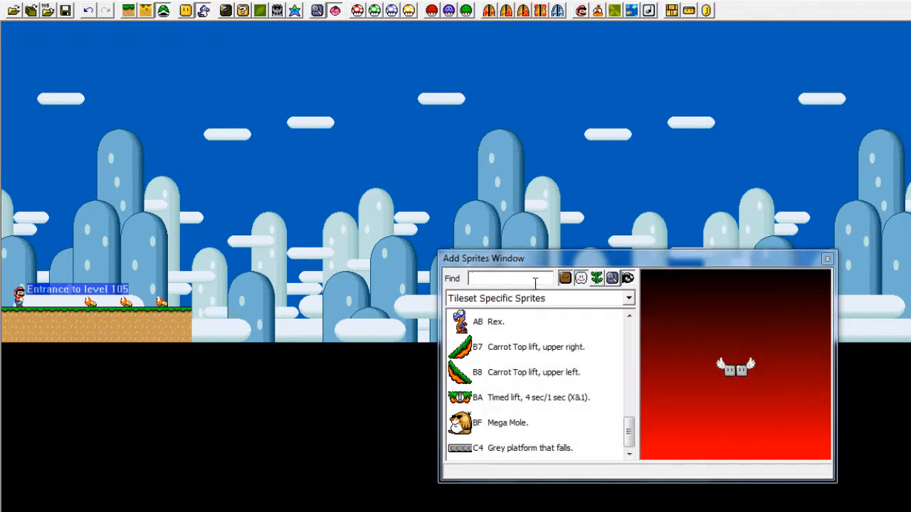
Step: Search the sprite list for number 60 and clear the search
{"action": "type", "text": "60"}
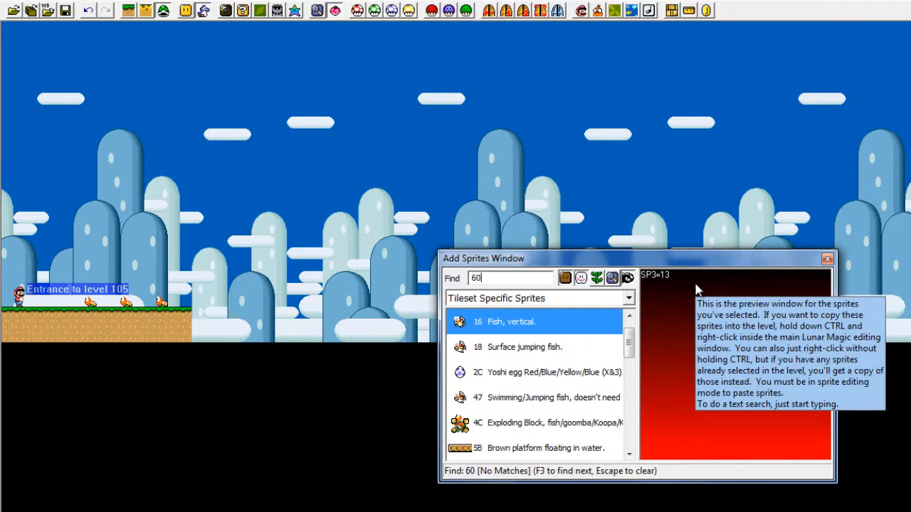
{"action": "left_click", "coordinate": [585, 279]}
{"action": "key", "text": "BackSpace"}
{"action": "key", "text": "BackSpace"}
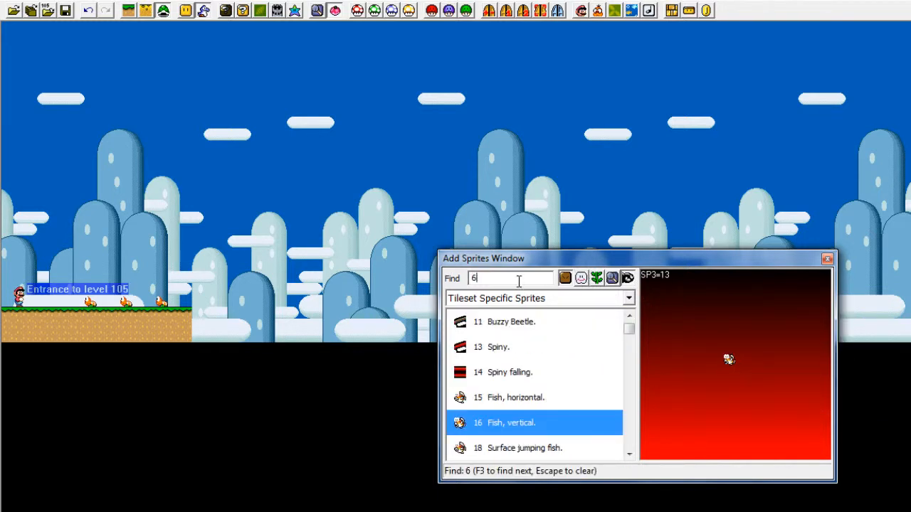
{"action": "type", "text": "60"}
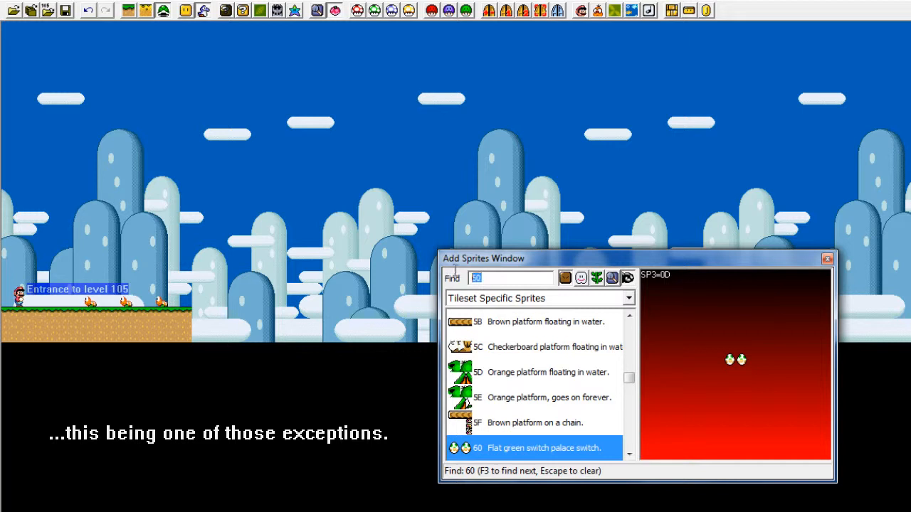
{"action": "key", "text": "Escape"}
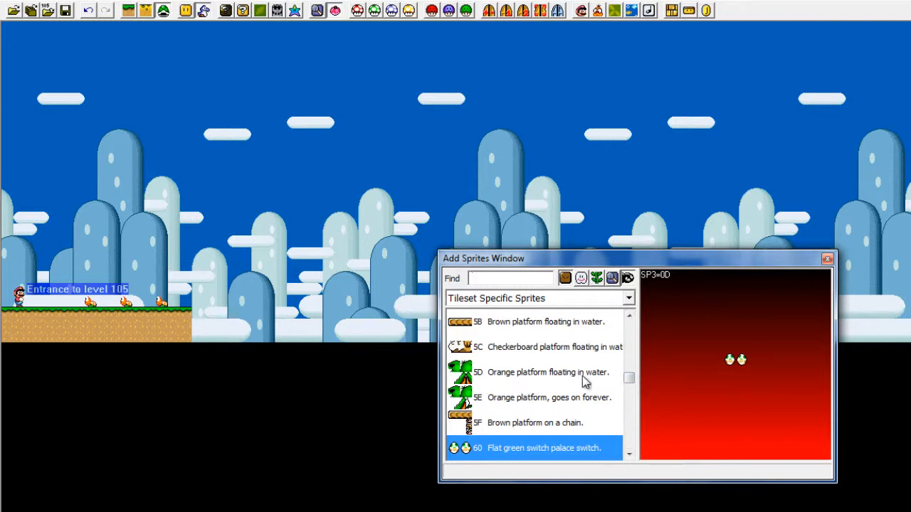
Step: Preview the yellow-cape Super Koopa (72), Dino Torch (6F), Pokey (70) and Wiggler (86) sprites
{"action": "left_click", "coordinate": [575, 382]}
{"action": "scroll", "coordinate": [550, 399], "scroll_direction": "down", "scroll_amount": 5}
{"action": "scroll", "coordinate": [550, 400], "scroll_direction": "down", "scroll_amount": 1}
{"action": "left_click", "coordinate": [458, 423]}
{"action": "left_click", "coordinate": [487, 348]}
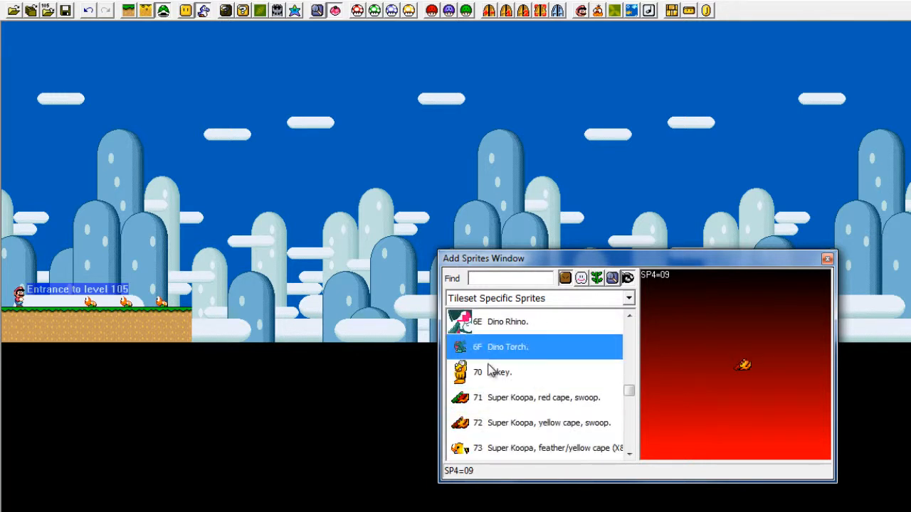
{"action": "left_click", "coordinate": [493, 373]}
{"action": "scroll", "coordinate": [483, 385], "scroll_direction": "down", "scroll_amount": 3}
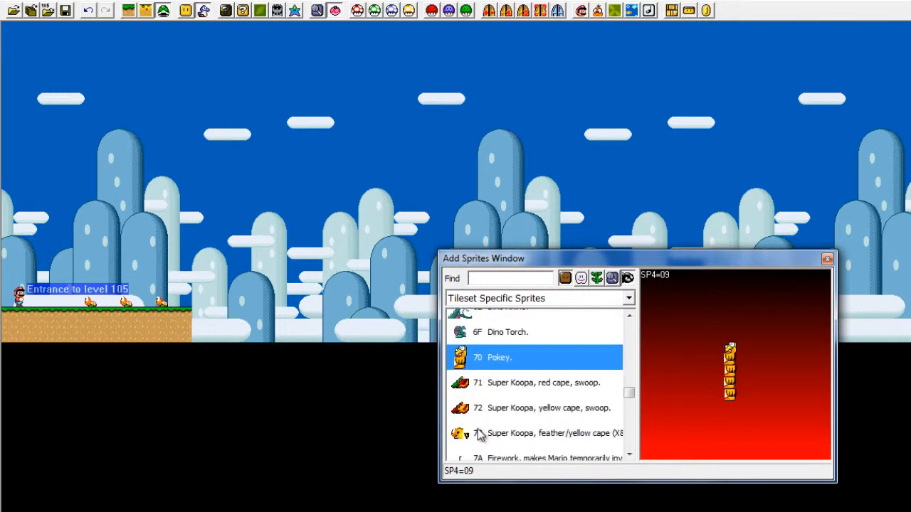
{"action": "left_click", "coordinate": [498, 377]}
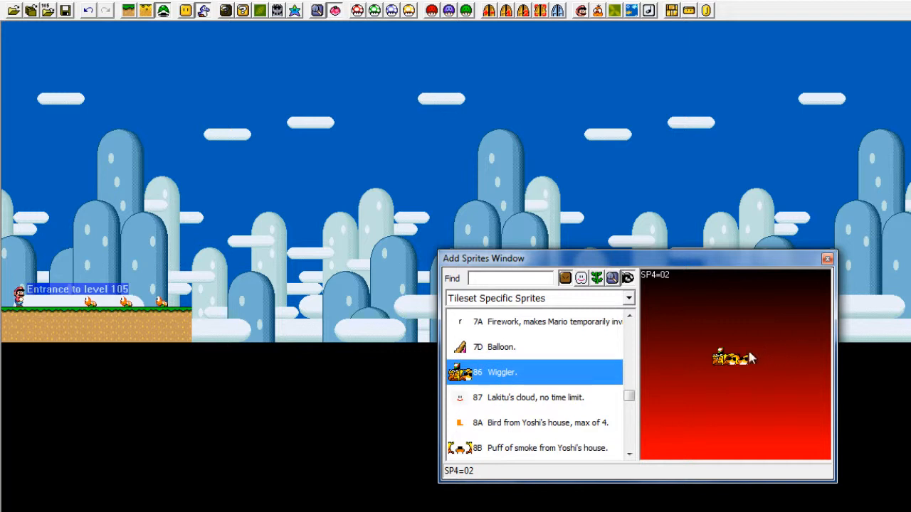
Step: Preview the Yoshi egg (2C) sprite and browse the list down to the Chuck and Hammer Brother entries
{"action": "left_click", "coordinate": [579, 279]}
{"action": "left_click", "coordinate": [601, 400]}
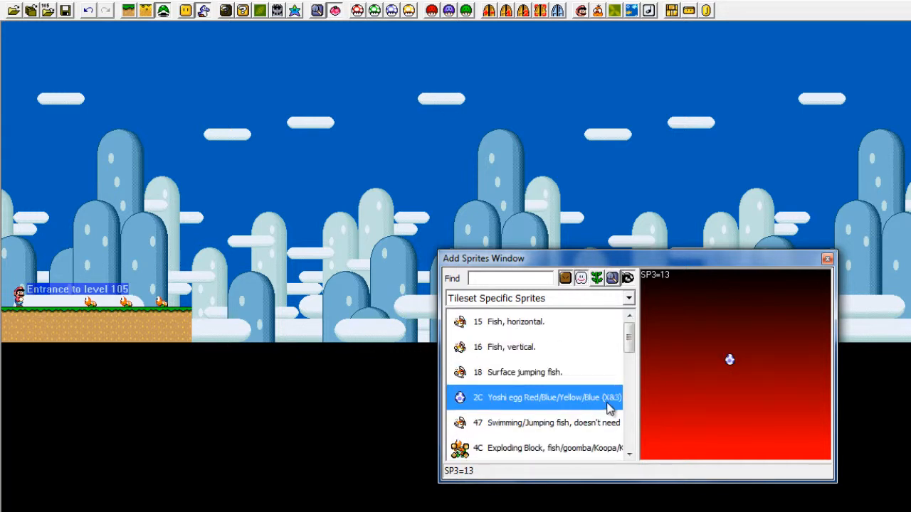
{"action": "scroll", "coordinate": [531, 377], "scroll_direction": "down", "scroll_amount": 3}
{"action": "scroll", "coordinate": [625, 413], "scroll_direction": "down", "scroll_amount": 3}
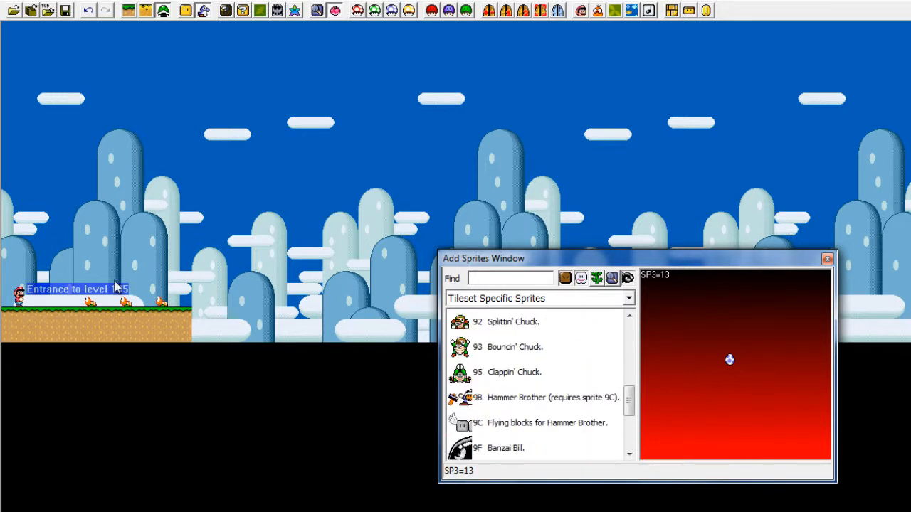
Step: Select the three sprites on the ledge, view the Add Sprite Manual dialog's fields, and close it along with the Add Sprites window
{"action": "left_click_drag", "start_coordinate": [250, 225], "coordinate": [61, 331]}
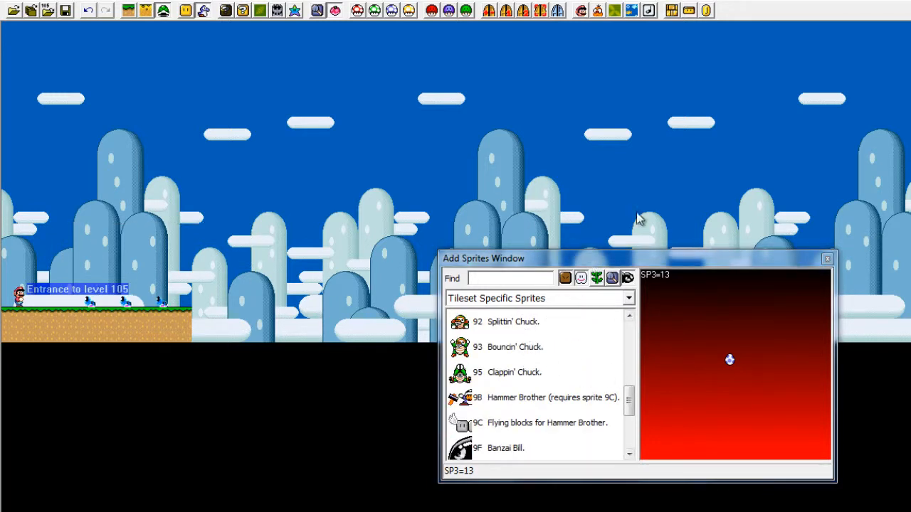
{"action": "key", "text": "Insert"}
{"action": "left_click_drag", "start_coordinate": [731, 298], "coordinate": [582, 302]}
{"action": "left_click", "coordinate": [650, 307]}
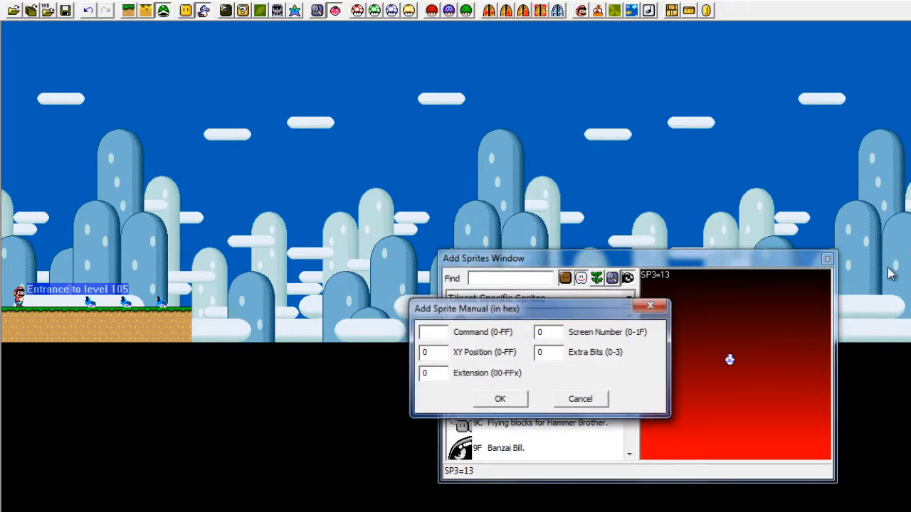
{"action": "left_click", "coordinate": [827, 259]}
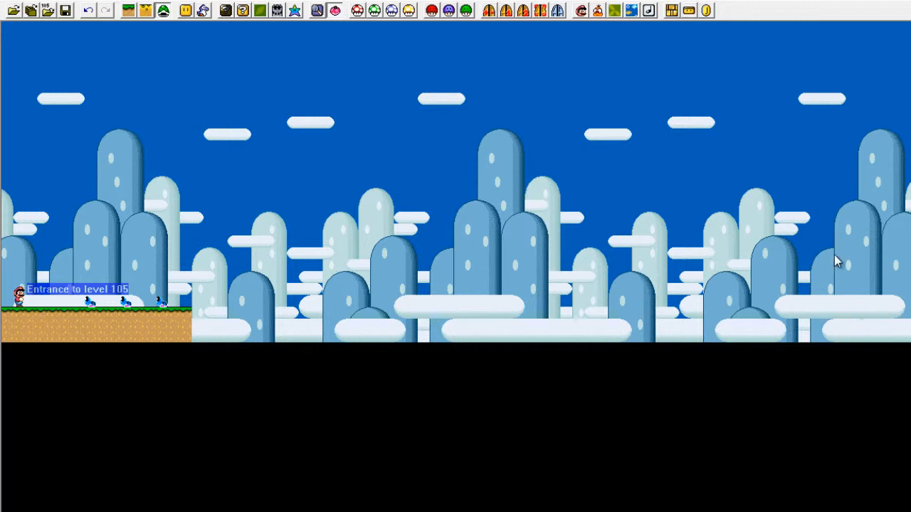
{"action": "key", "text": "Insert"}
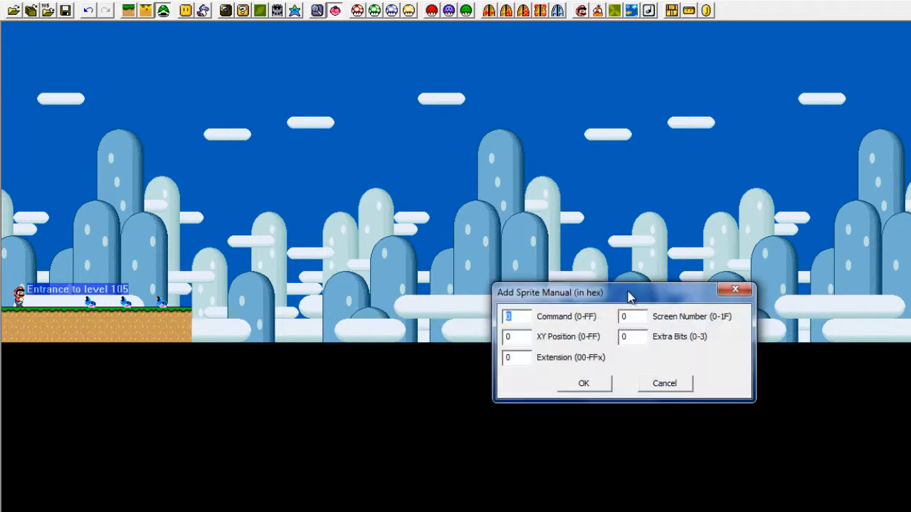
{"action": "left_click_drag", "start_coordinate": [628, 297], "coordinate": [596, 291]}
{"action": "left_click", "coordinate": [704, 286]}
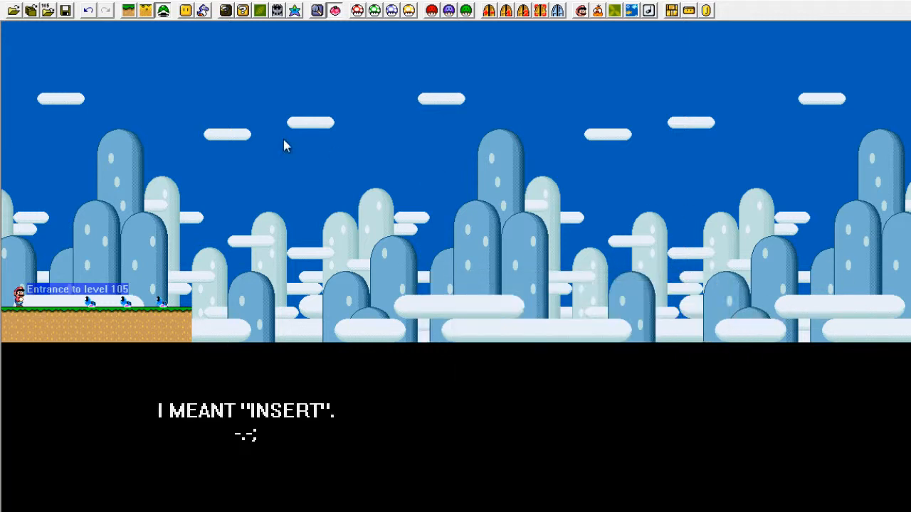
Step: Bring up the Add Objects window and preview the jumping note blocks (08) and the left-ended horizontal pipe (10) in Standard Objects
{"action": "left_click", "coordinate": [187, 12]}
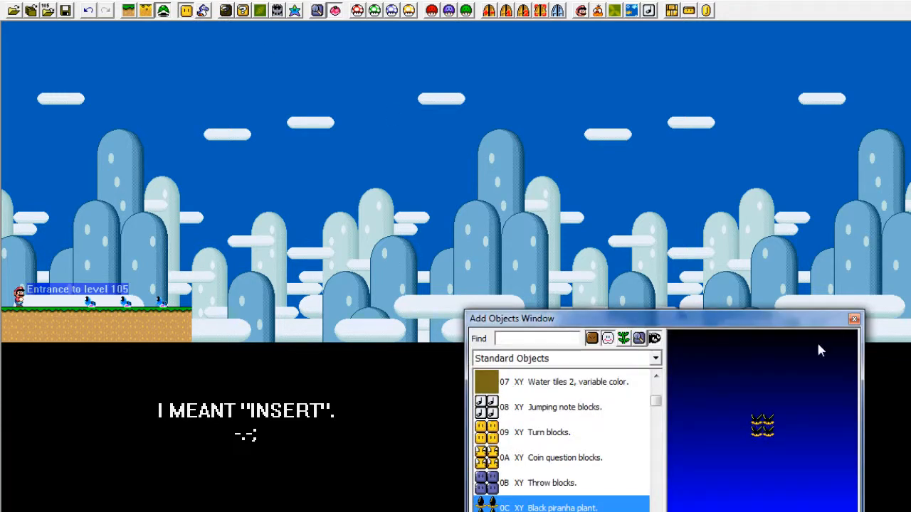
{"action": "left_click", "coordinate": [226, 237]}
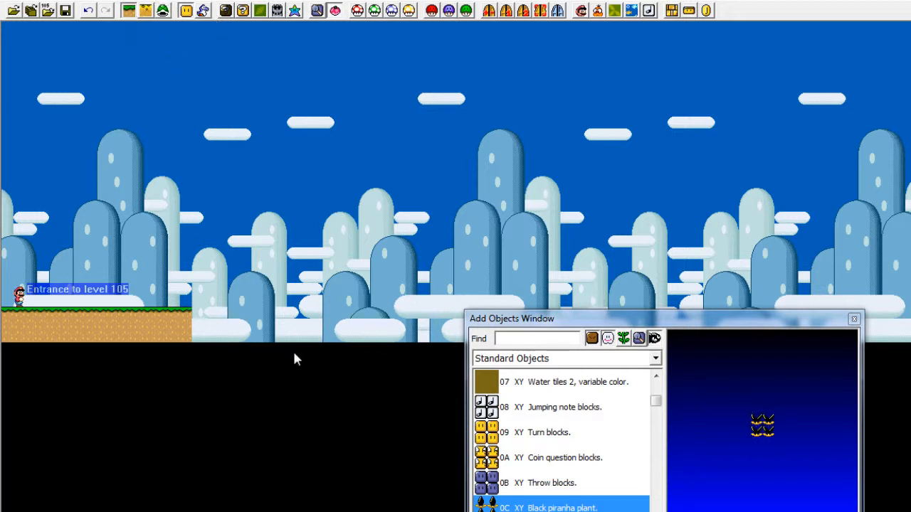
{"action": "left_click", "coordinate": [573, 417]}
{"action": "scroll", "coordinate": [584, 427], "scroll_direction": "down", "scroll_amount": 5}
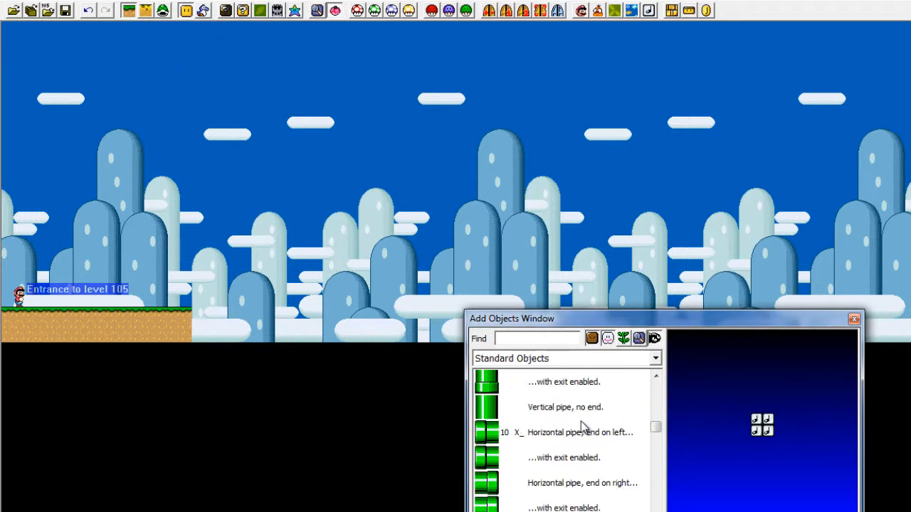
{"action": "left_click", "coordinate": [583, 431]}
Step: Switch the object list to Tileset Specific Objects and preview the blue switch blocks (32), Arch ledge (3C), Bush 2 and Bush 3
{"action": "left_click", "coordinate": [541, 358]}
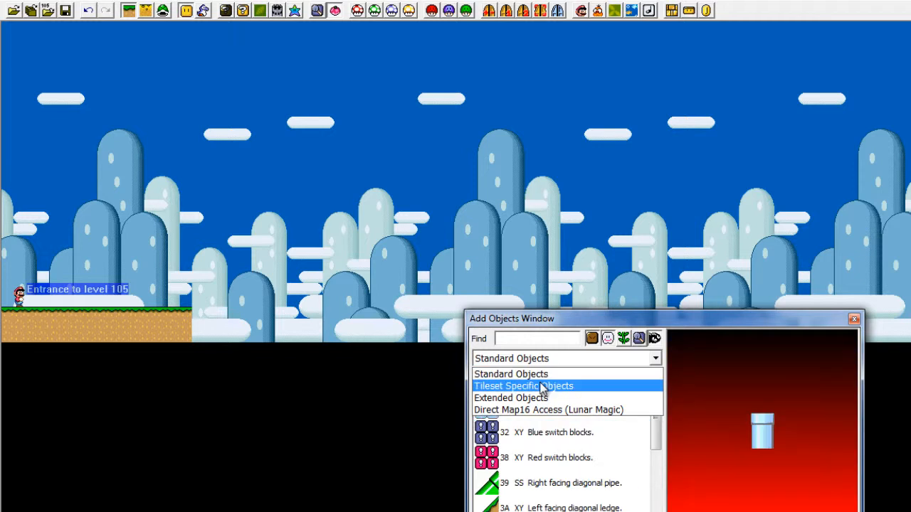
{"action": "left_click", "coordinate": [548, 384]}
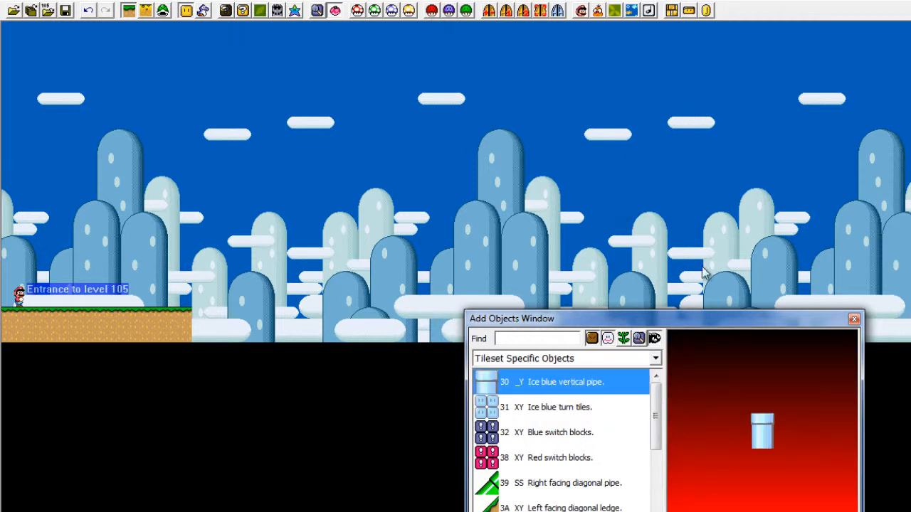
{"action": "left_click", "coordinate": [548, 439]}
{"action": "scroll", "coordinate": [543, 444], "scroll_direction": "down", "scroll_amount": 1}
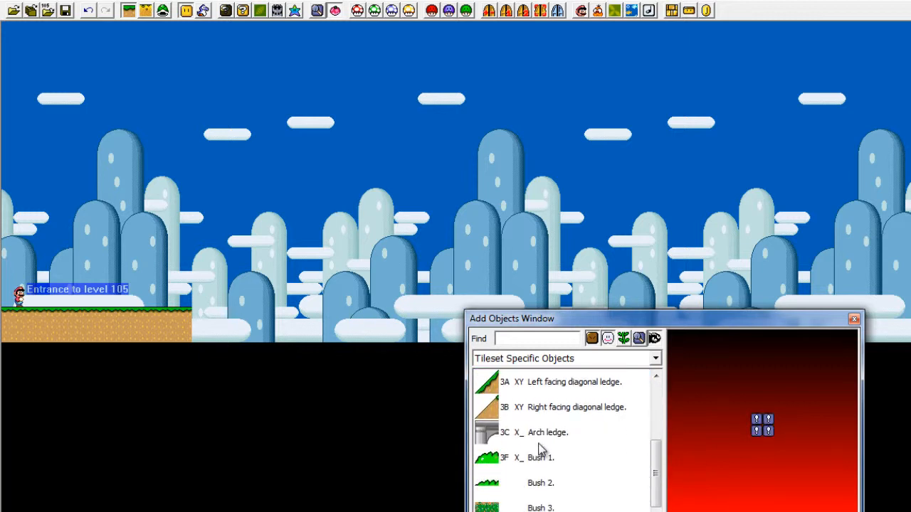
{"action": "left_click", "coordinate": [540, 441]}
{"action": "left_click", "coordinate": [545, 482]}
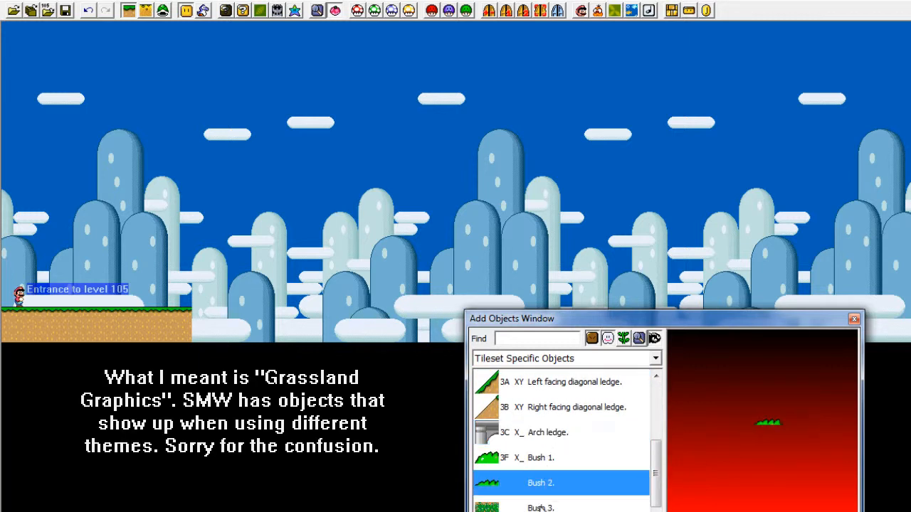
{"action": "left_click", "coordinate": [549, 507]}
{"action": "left_click", "coordinate": [522, 447]}
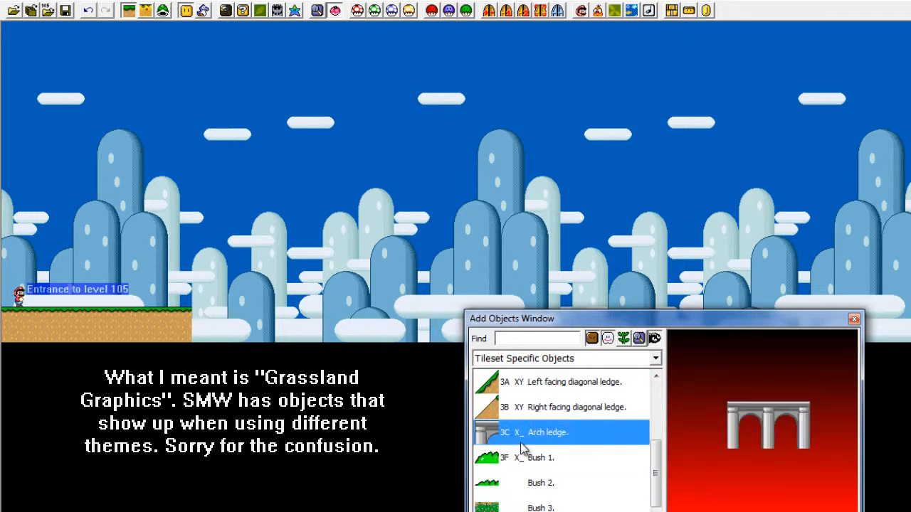
Step: Preview Bush 2, Bush 3 and the left facing diagonal ledge (3A) in Tileset Specific Objects
{"action": "left_click", "coordinate": [535, 483]}
{"action": "left_click", "coordinate": [541, 507]}
{"action": "left_click", "coordinate": [528, 484]}
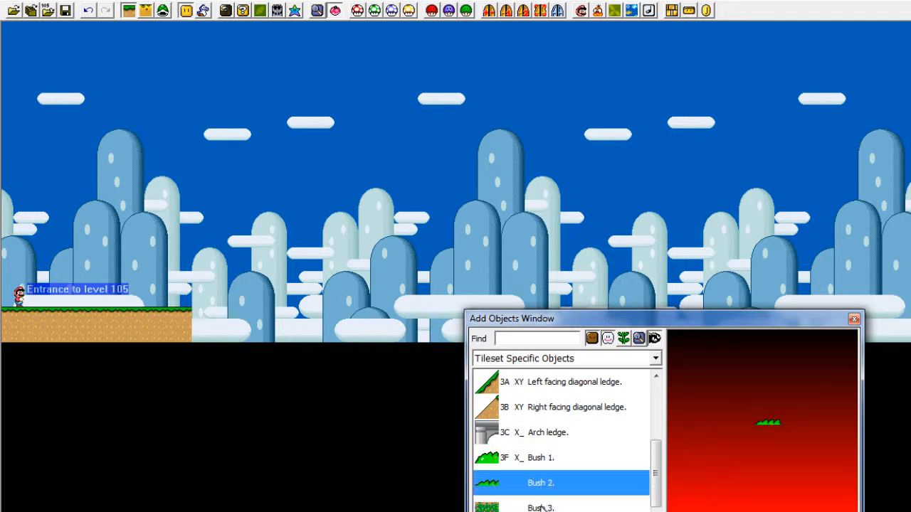
{"action": "left_click", "coordinate": [541, 508]}
{"action": "left_click", "coordinate": [512, 406]}
{"action": "left_click", "coordinate": [499, 392]}
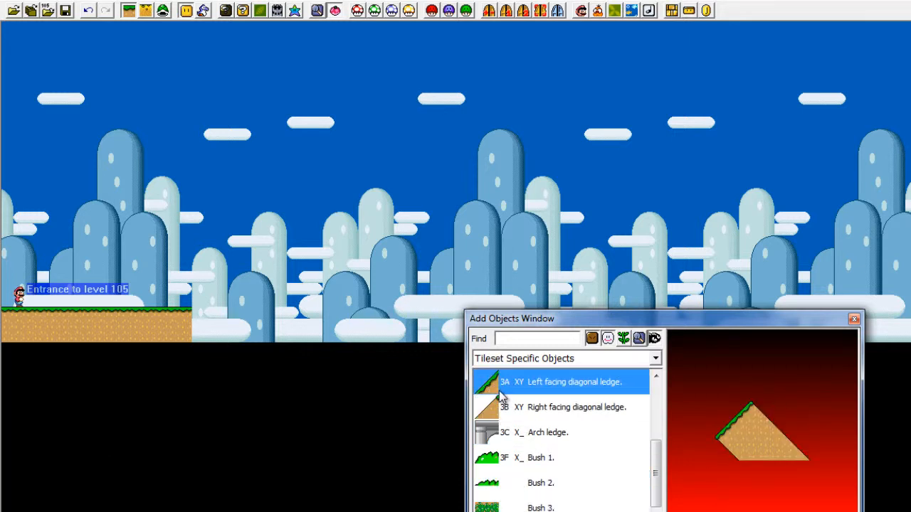
Step: Place the left facing diagonal ledge (3A) in the level, reposition it on the ground near the entrance, and delete it
{"action": "scroll", "coordinate": [501, 398], "scroll_direction": "up", "scroll_amount": 1}
{"action": "right_click", "coordinate": [89, 217]}
{"action": "left_click", "coordinate": [258, 194]}
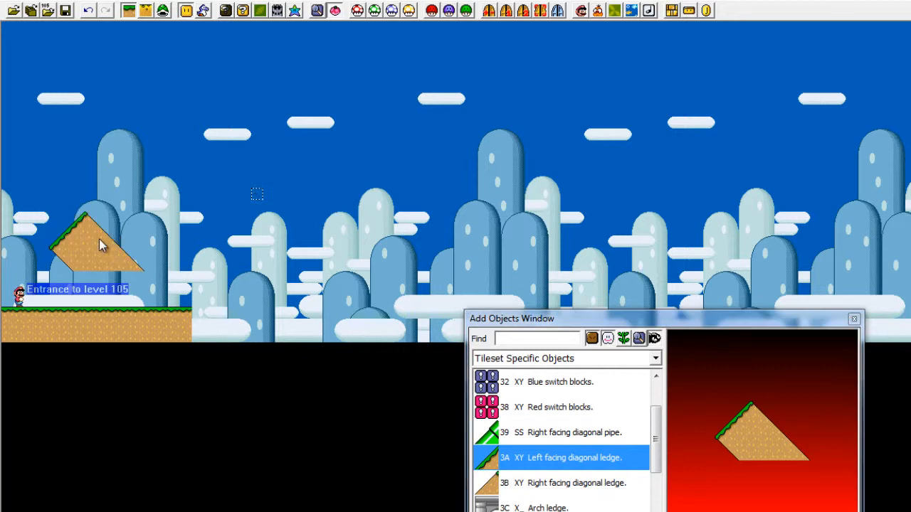
{"action": "left_click_drag", "start_coordinate": [84, 245], "coordinate": [182, 293]}
{"action": "left_click", "coordinate": [376, 242]}
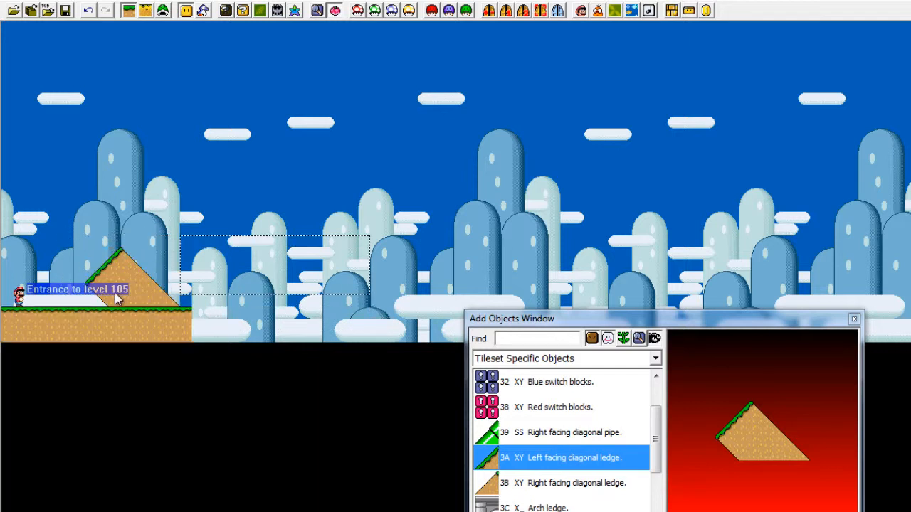
{"action": "left_click_drag", "start_coordinate": [91, 291], "coordinate": [74, 284]}
{"action": "left_click", "coordinate": [153, 241]}
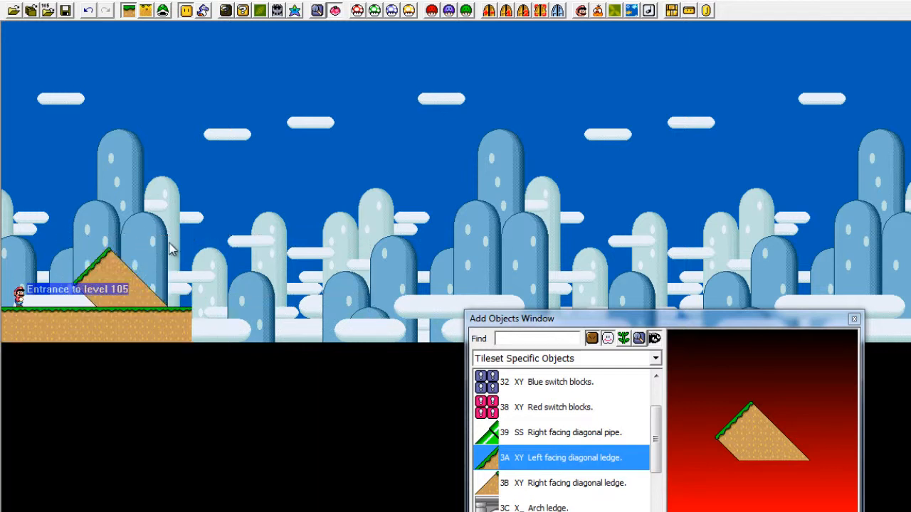
{"action": "left_click", "coordinate": [91, 283]}
{"action": "key", "text": "Delete"}
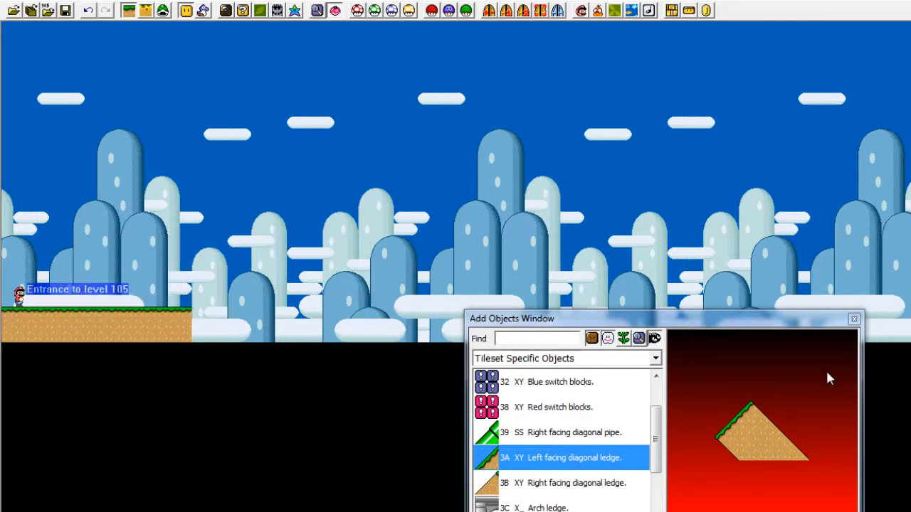
Step: Place the right facing diagonal ledge (3B) and move it above the ground just past the level entrance
{"action": "left_click", "coordinate": [544, 482]}
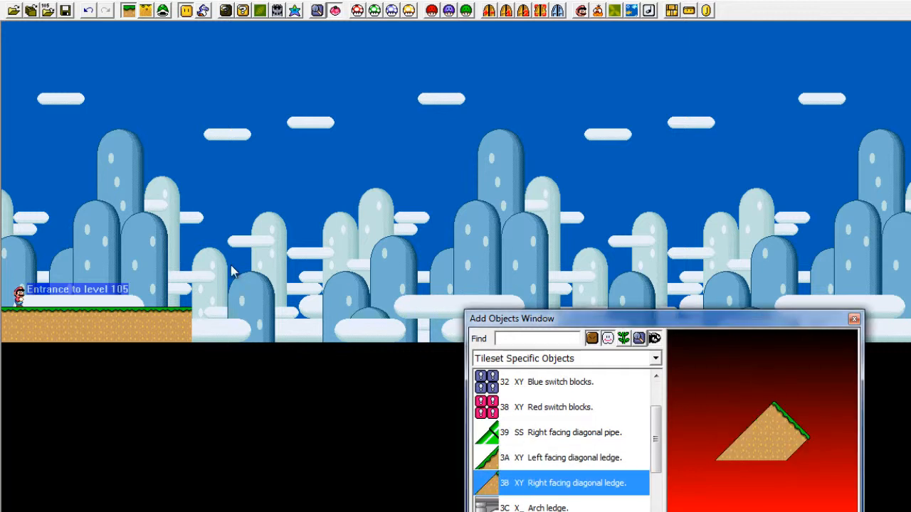
{"action": "right_click", "coordinate": [56, 270]}
{"action": "left_click_drag", "start_coordinate": [57, 285], "coordinate": [101, 279]}
Step: Browse up from the right facing diagonal pipe (39) to preview the blue (32) and red (38) switch blocks
{"action": "left_click", "coordinate": [595, 432]}
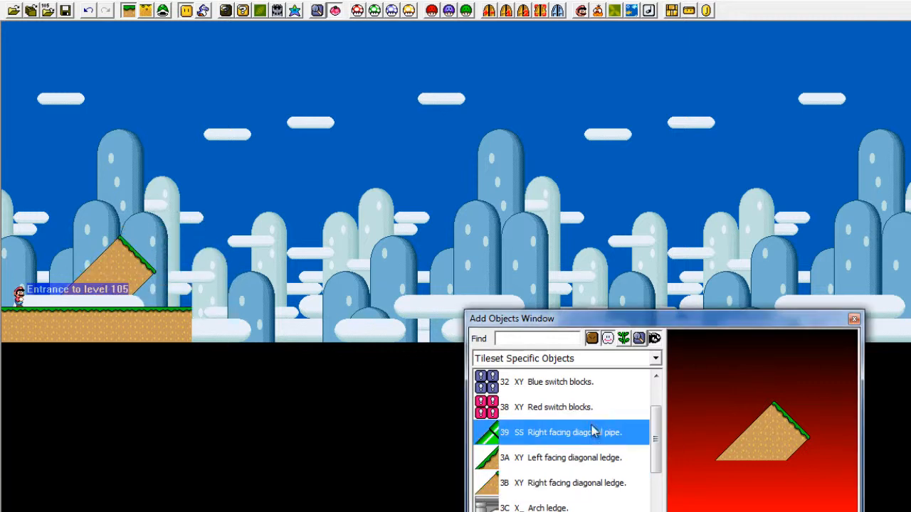
{"action": "left_click", "coordinate": [560, 402]}
{"action": "key", "text": "Up"}
{"action": "key", "text": "Up"}
{"action": "key", "text": "Down"}
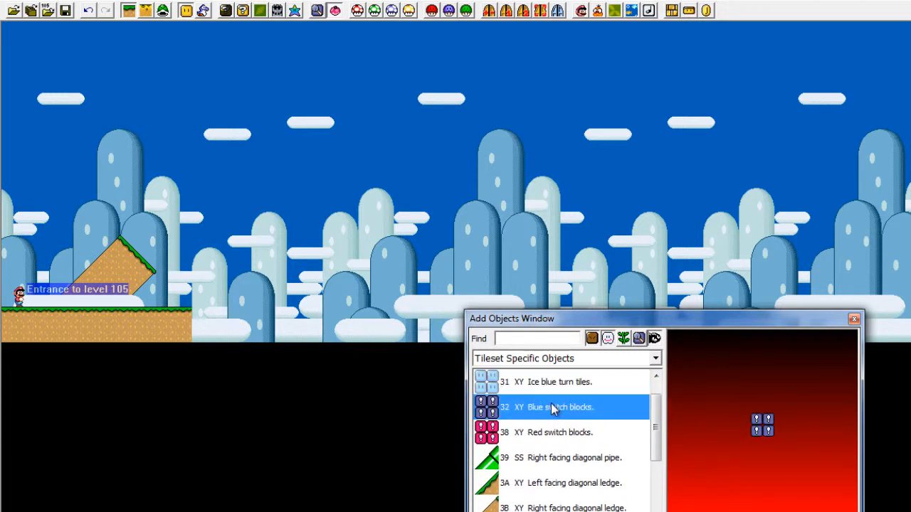
{"action": "key", "text": "Down"}
{"action": "left_click", "coordinate": [512, 435]}
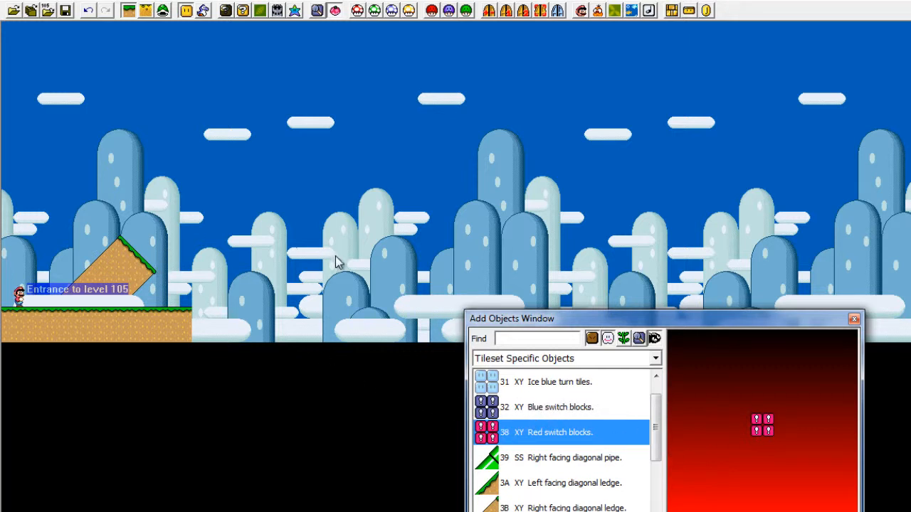
Step: Place blue switch blocks (32) in the sky above the diagonal ledge and stretch them into a single horizontal row
{"action": "left_click", "coordinate": [532, 411]}
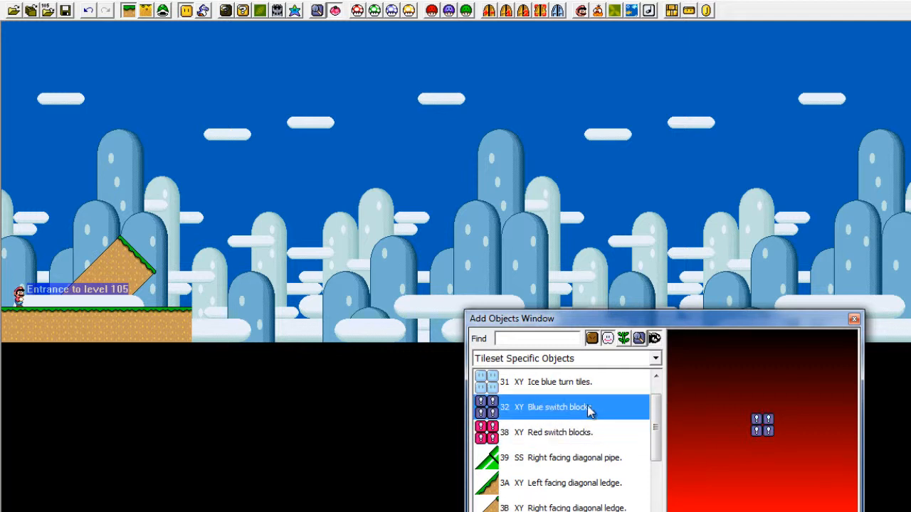
{"action": "left_click_drag", "start_coordinate": [762, 425], "coordinate": [131, 186]}
{"action": "left_click_drag", "start_coordinate": [176, 237], "coordinate": [173, 159]}
{"action": "left_click", "coordinate": [302, 229]}
{"action": "left_click", "coordinate": [334, 254]}
{"action": "left_click", "coordinate": [306, 265]}
{"action": "left_click", "coordinate": [306, 225]}
{"action": "left_click", "coordinate": [289, 230]}
{"action": "left_click", "coordinate": [387, 250]}
Step: Extend the blue switch block row with pasted copies, and select and delete the whole row
{"action": "right_click", "coordinate": [200, 158]}
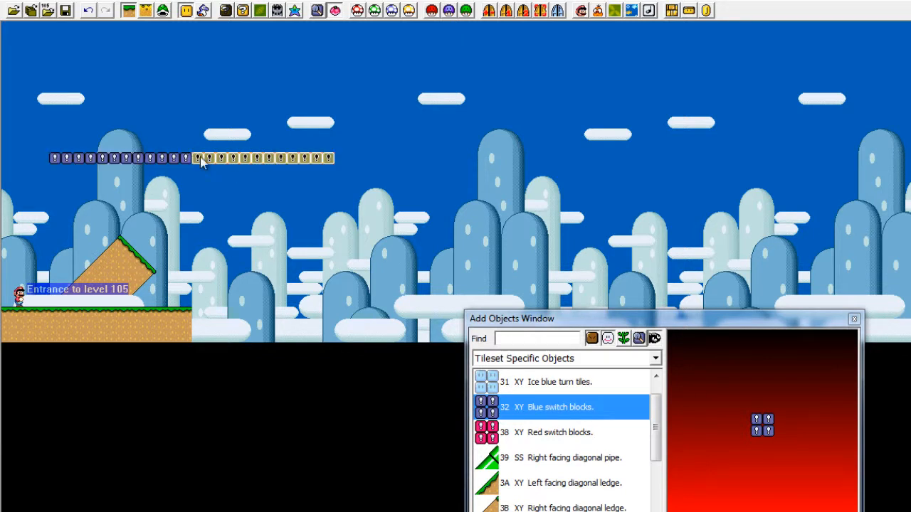
{"action": "right_click", "coordinate": [334, 159]}
{"action": "right_click", "coordinate": [487, 156]}
{"action": "left_click_drag", "start_coordinate": [619, 118], "coordinate": [67, 170]}
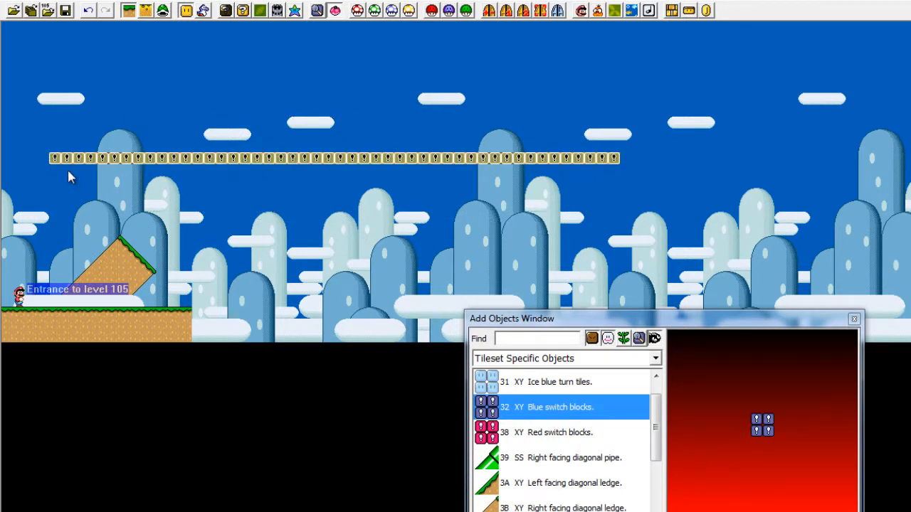
{"action": "key", "text": "Delete"}
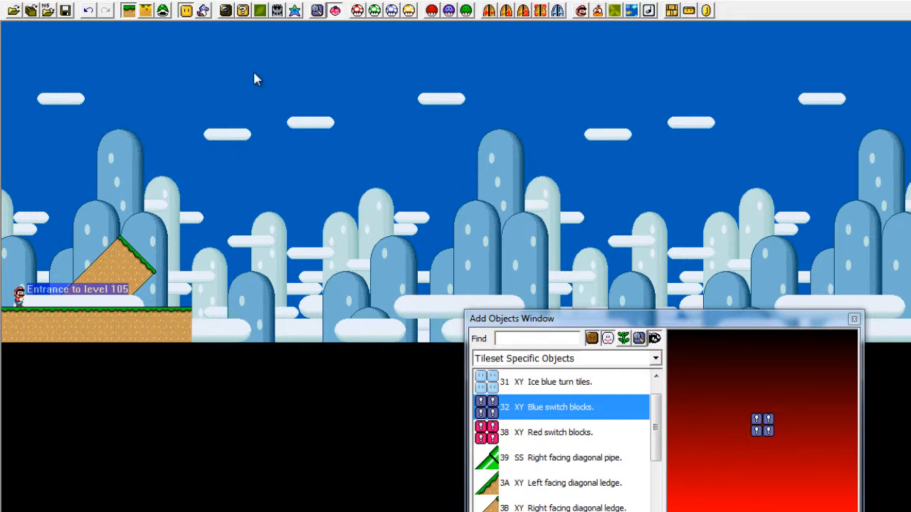
Step: Switch the object list to Direct Map16 Access, place a tile from Map16 Page 0 in the sky, reposition it and delete it
{"action": "left_click", "coordinate": [566, 361]}
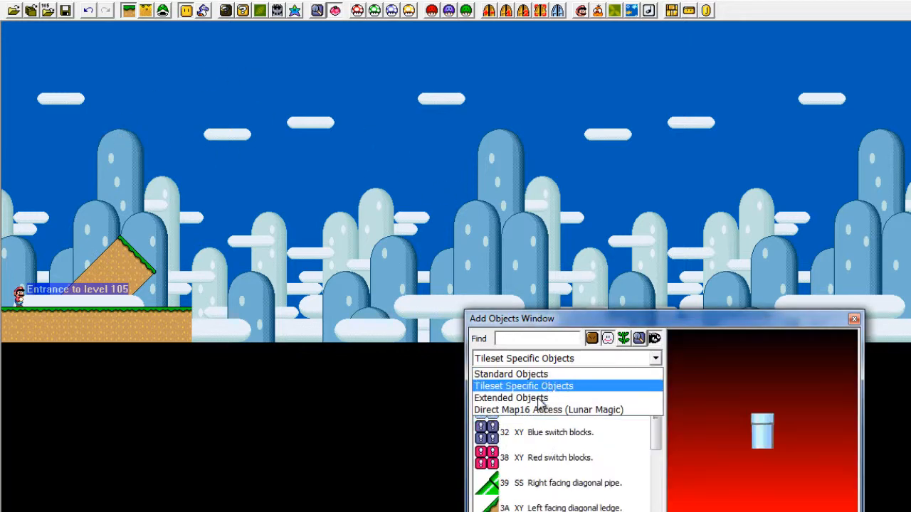
{"action": "left_click", "coordinate": [538, 411]}
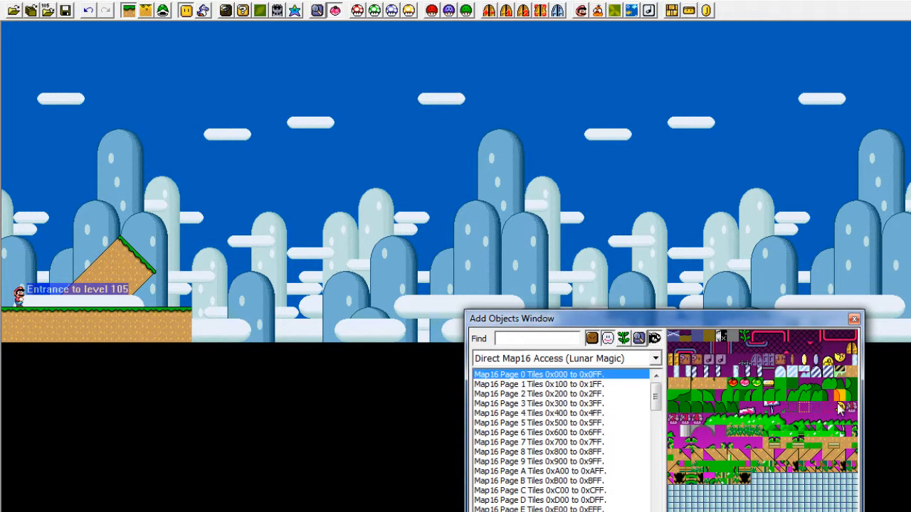
{"action": "left_click", "coordinate": [92, 195]}
{"action": "left_click_drag", "start_coordinate": [95, 197], "coordinate": [56, 219]}
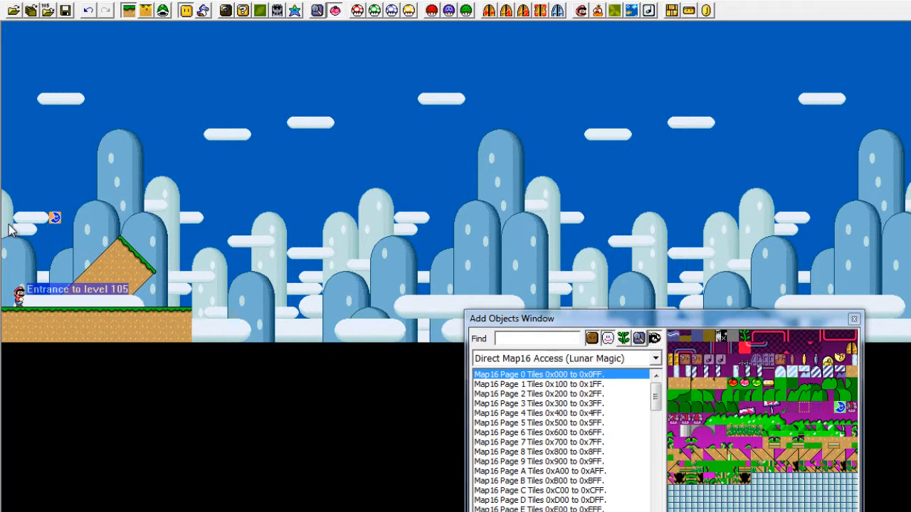
{"action": "key", "text": "Delete"}
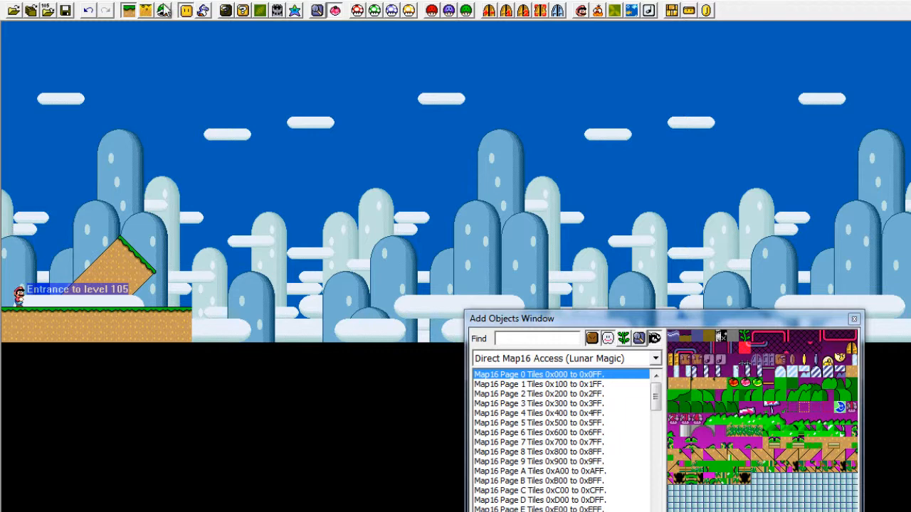
Step: Bring up the Add Sprites window and browse Standard Sprites down to the turn block bridge (59)
{"action": "left_click", "coordinate": [203, 10]}
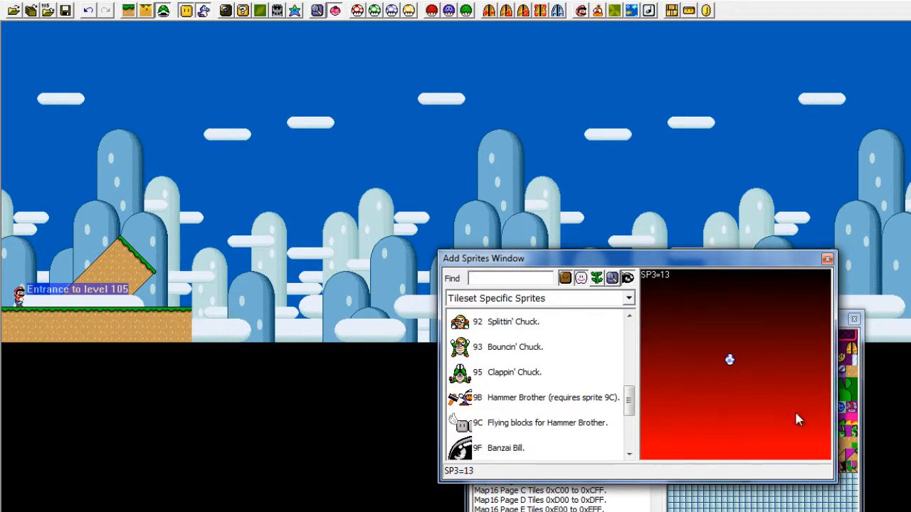
{"action": "left_click", "coordinate": [540, 298]}
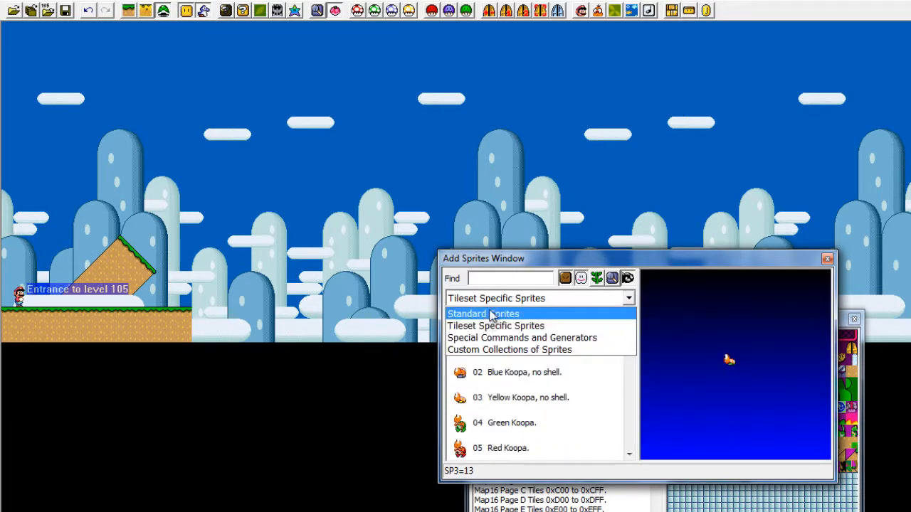
{"action": "left_click", "coordinate": [491, 314]}
{"action": "key", "text": "Down"}
{"action": "key", "text": "Down"}
{"action": "key", "text": "Down"}
{"action": "key", "text": "Down"}
{"action": "key", "text": "Down"}
{"action": "key", "text": "Down"}
{"action": "key", "text": "Down"}
{"action": "key", "text": "Down"}
{"action": "key", "text": "Down"}
{"action": "key", "text": "Down"}
{"action": "key", "text": "Down"}
{"action": "key", "text": "Down"}
{"action": "key", "text": "Down"}
{"action": "key", "text": "Down"}
{"action": "key", "text": "Down"}
{"action": "key", "text": "Down"}
{"action": "key", "text": "Down"}
{"action": "key", "text": "Down"}
{"action": "key", "text": "Down"}
{"action": "key", "text": "Down"}
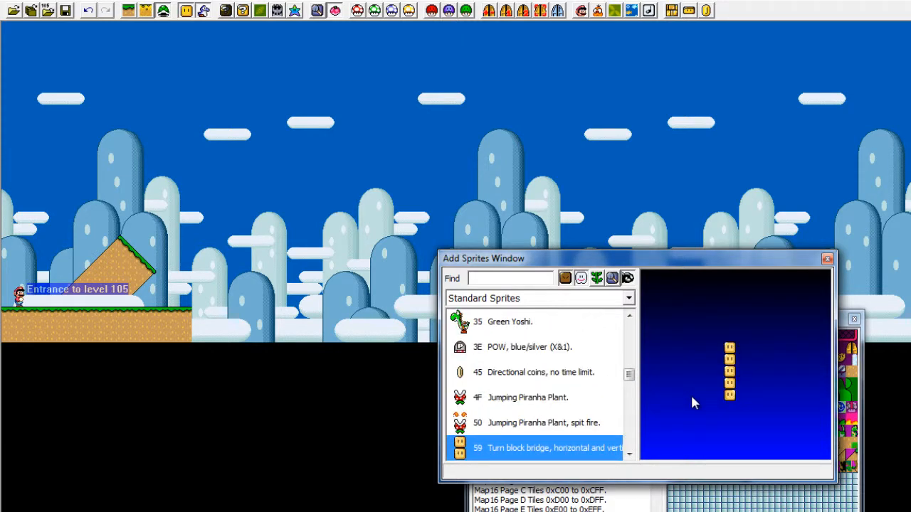
Step: Browse further down Standard Sprites and preview the Flower (75) and Mushroom (74)
{"action": "key", "text": "Down"}
{"action": "key", "text": "Down"}
{"action": "key", "text": "Down"}
{"action": "key", "text": "Down"}
{"action": "key", "text": "Down"}
{"action": "key", "text": "Up"}
{"action": "key", "text": "Up"}
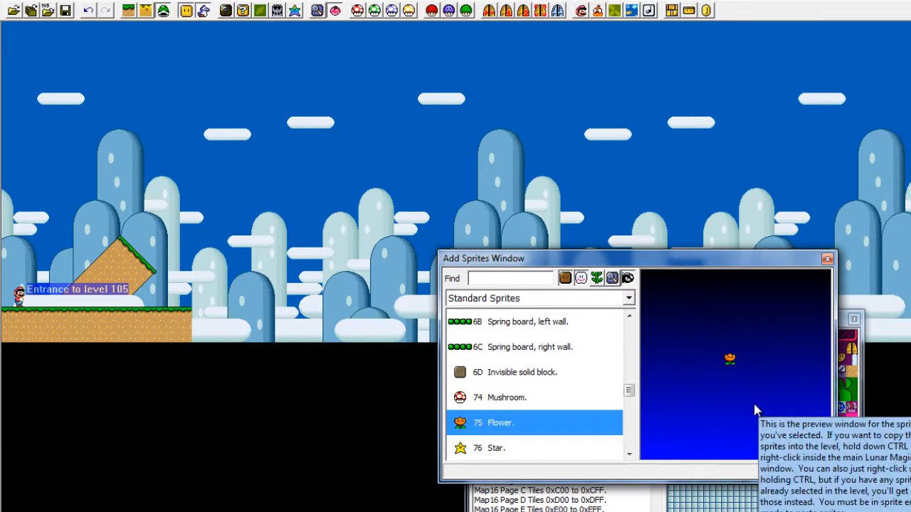
{"action": "key", "text": "Down"}
{"action": "key", "text": "Up"}
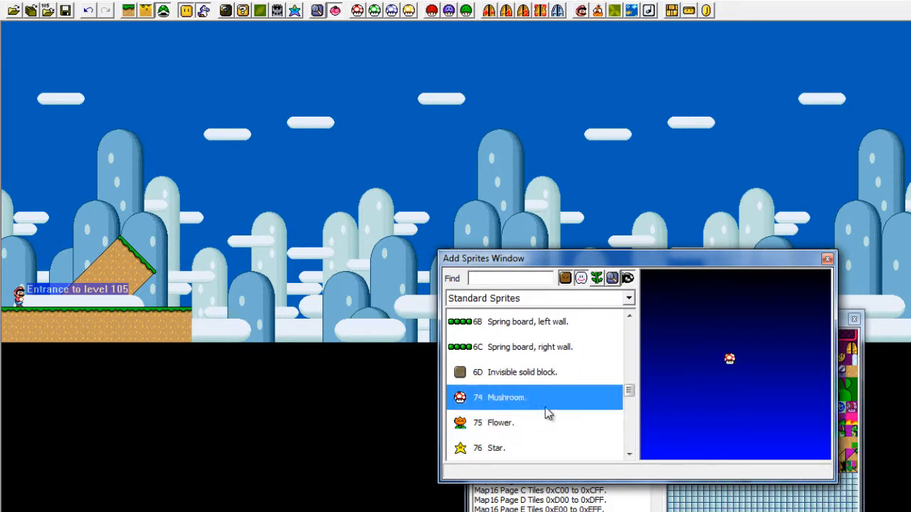
Step: Preview the power-up sprites from the Flower (75) down to the 1-UP (78)
{"action": "key", "text": "Down"}
{"action": "key", "text": "Down"}
{"action": "key", "text": "Down"}
{"action": "key", "text": "Down"}
{"action": "key", "text": "Down"}
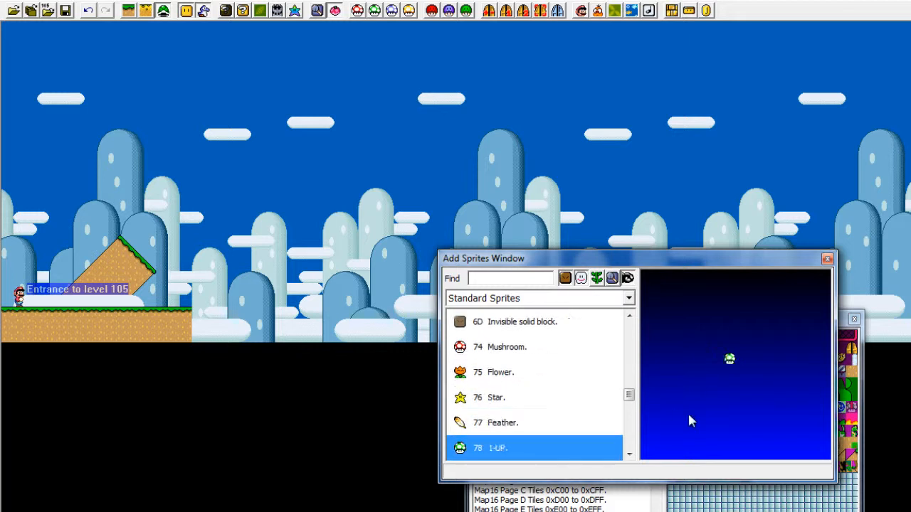
Step: Preview the Standard Goal Point (7B), the left flying question block (83) and the changing item from a translucent block (81)
{"action": "key", "text": "Down"}
{"action": "key", "text": "Down"}
{"action": "key", "text": "Down"}
{"action": "key", "text": "Down"}
{"action": "key", "text": "Down"}
{"action": "key", "text": "Down"}
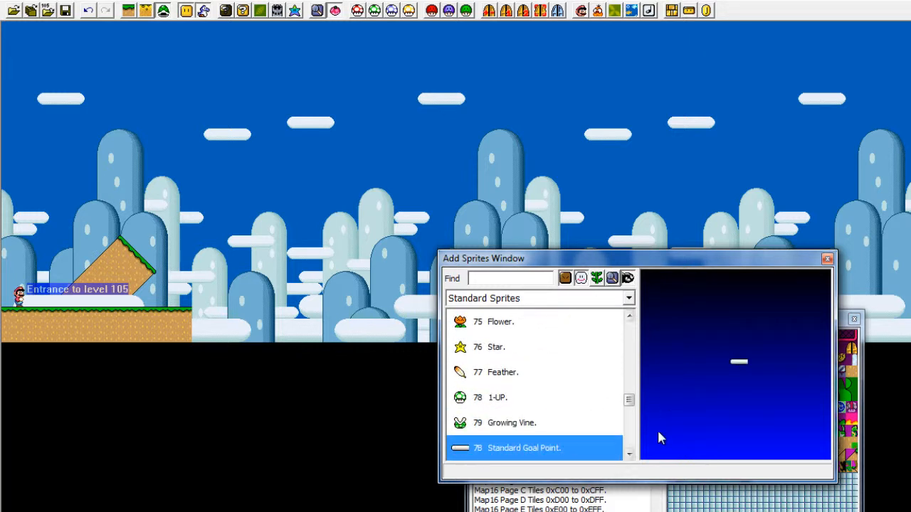
{"action": "key", "text": "Down"}
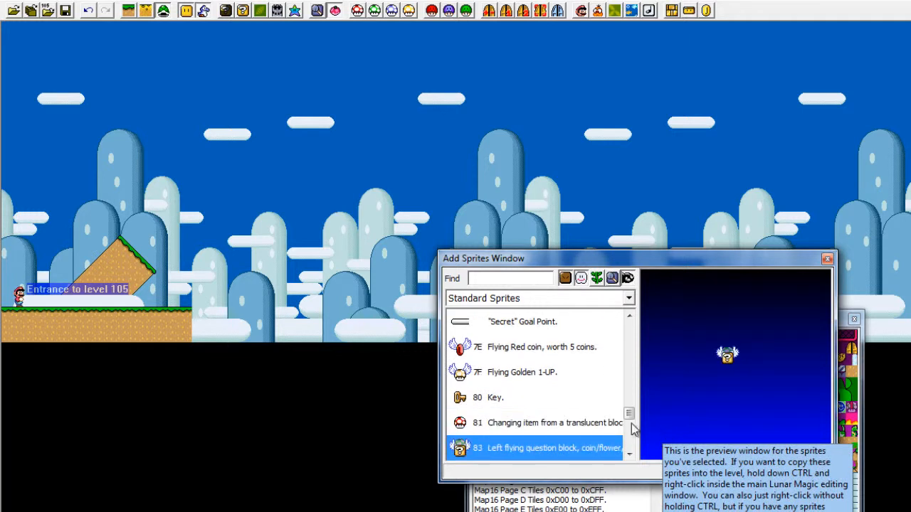
{"action": "key", "text": "Up"}
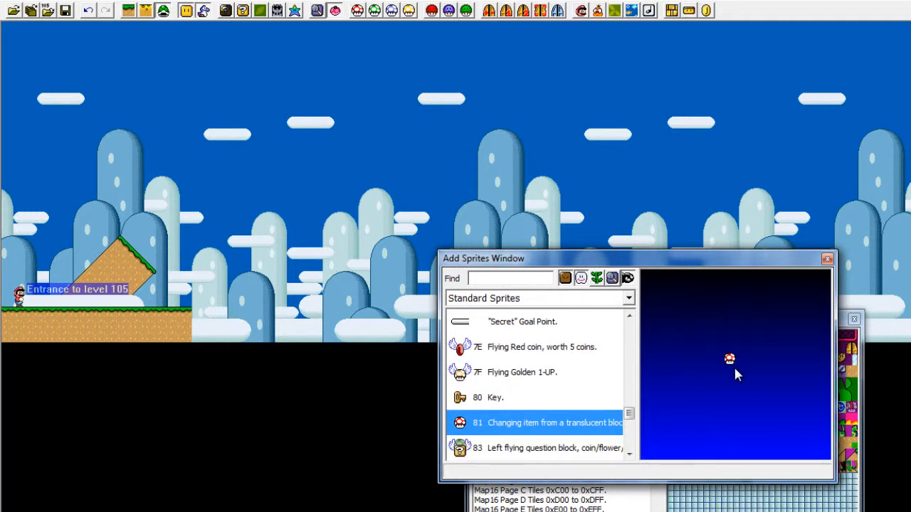
Step: Move the Add Sprites window aside, bring the Add Objects window forward, and view Map16 Page 1
{"action": "left_click_drag", "start_coordinate": [542, 258], "coordinate": [437, 243]}
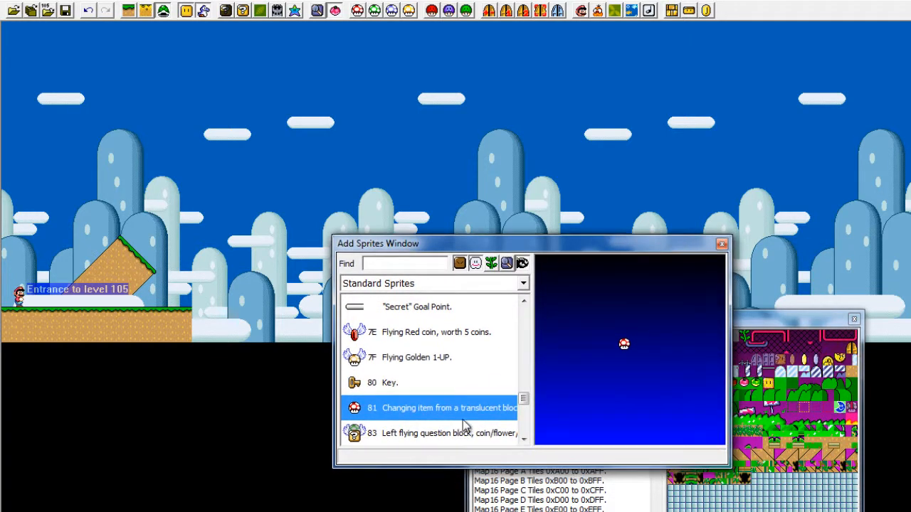
{"action": "left_click", "coordinate": [844, 417]}
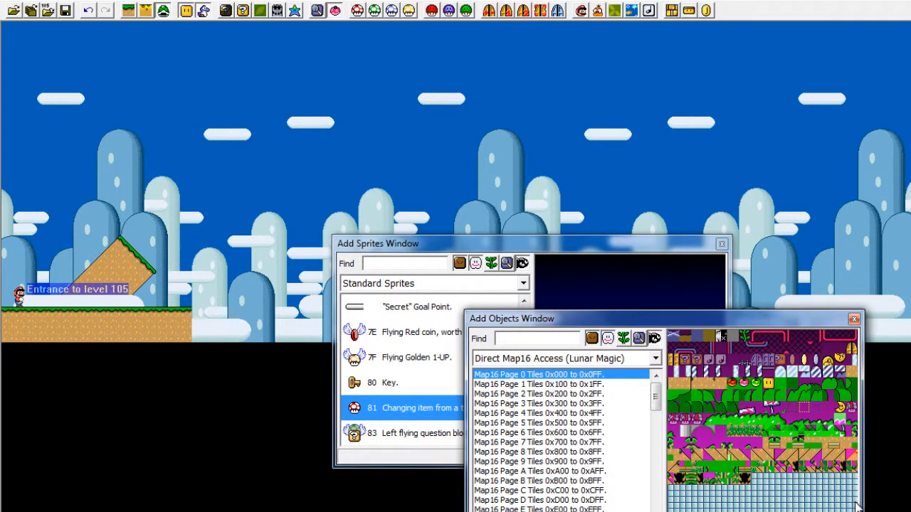
{"action": "key", "text": "Down"}
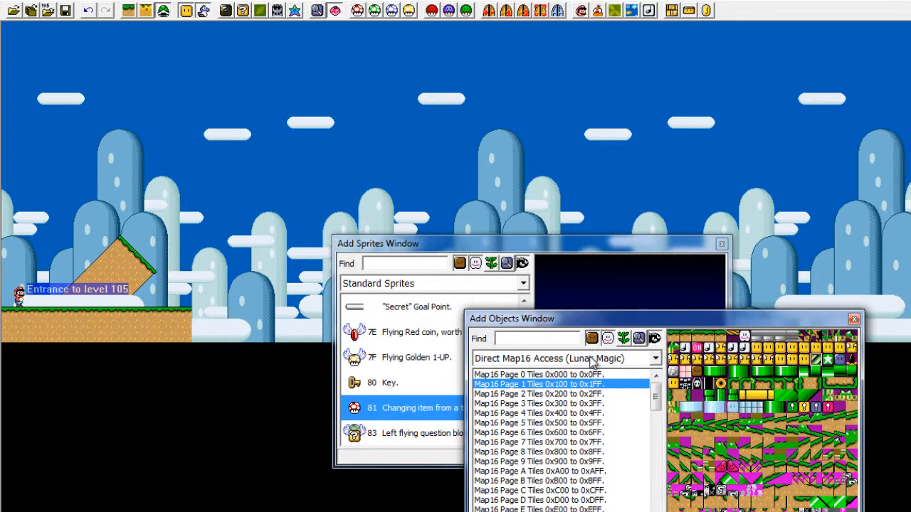
Step: Search the Standard, Tileset Specific and Extended Objects lists for "trans"
{"action": "left_click", "coordinate": [591, 359]}
{"action": "left_click", "coordinate": [511, 375]}
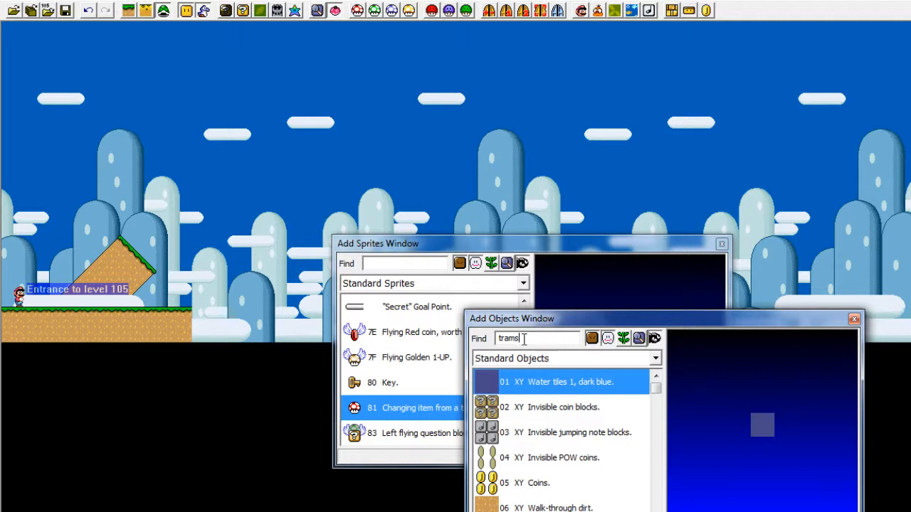
{"action": "left_click", "coordinate": [498, 359]}
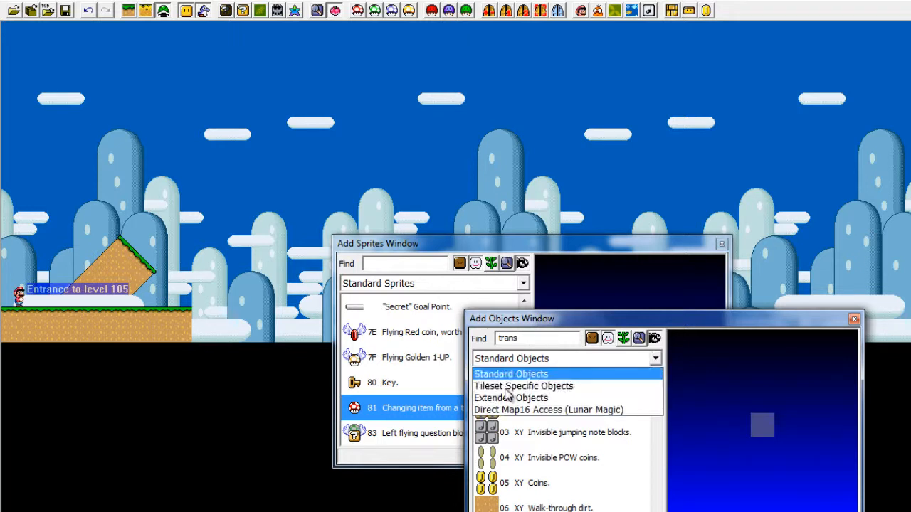
{"action": "left_click", "coordinate": [509, 384]}
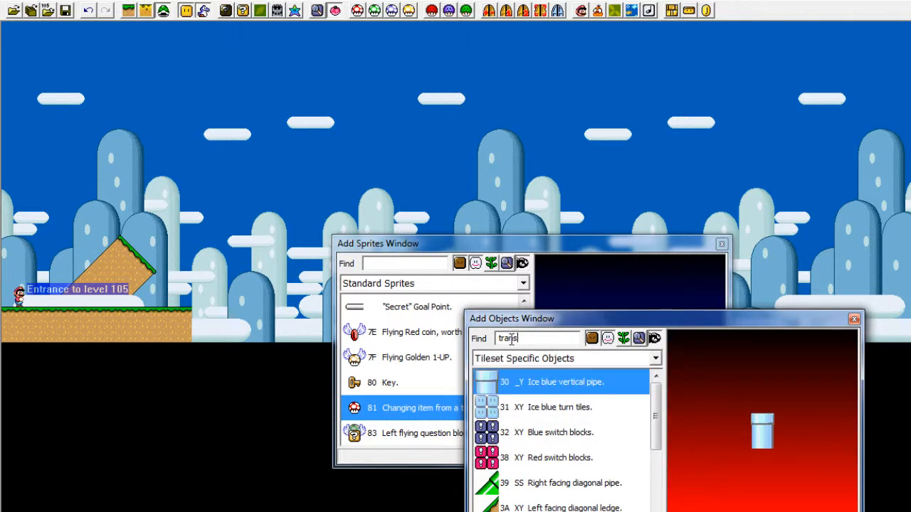
{"action": "left_click", "coordinate": [519, 360]}
{"action": "left_click", "coordinate": [525, 397]}
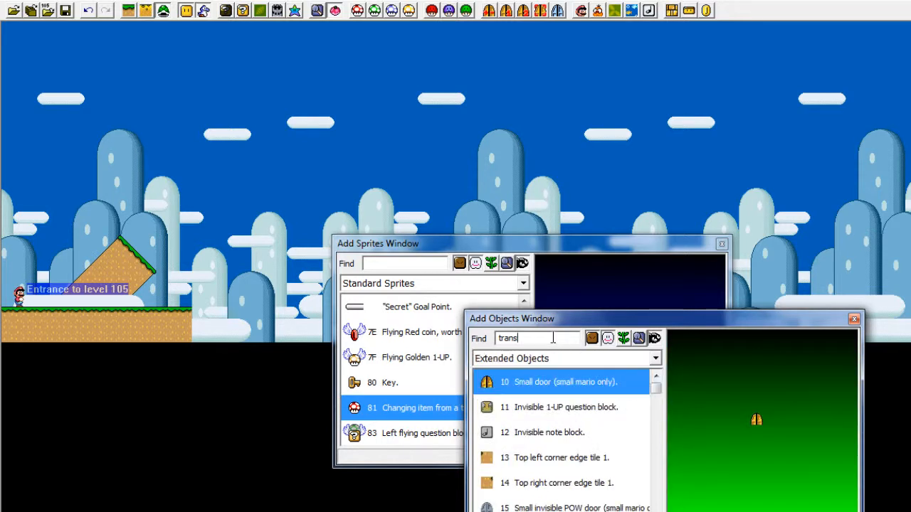
{"action": "key", "text": "Return"}
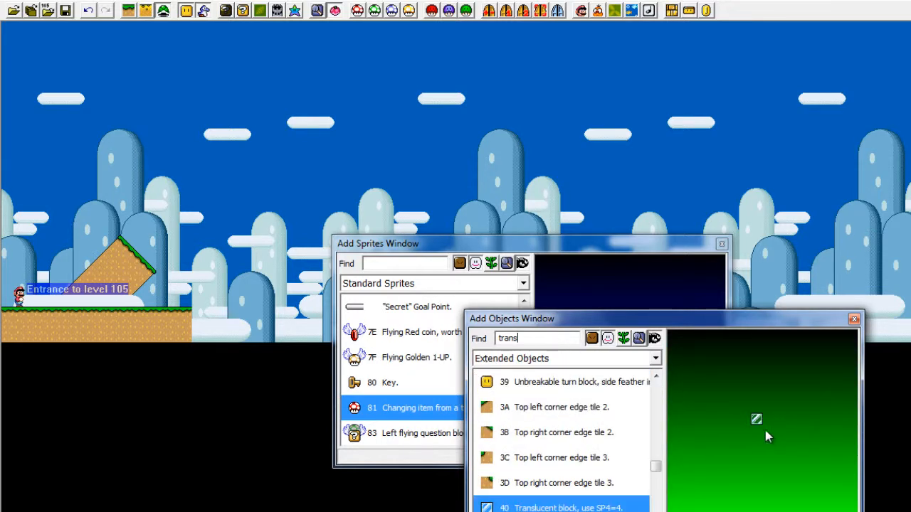
Step: Place the changing item from a translucent block (81) in the level and move it beside the sloped hill, on the entrance side
{"action": "right_click", "coordinate": [102, 214]}
{"action": "left_click", "coordinate": [179, 184]}
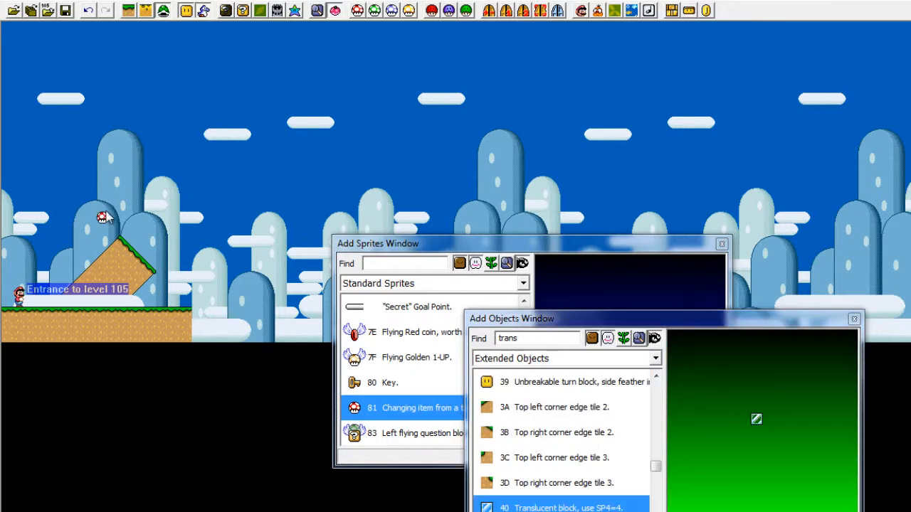
{"action": "left_click_drag", "start_coordinate": [106, 214], "coordinate": [67, 257]}
{"action": "left_click_drag", "start_coordinate": [133, 187], "coordinate": [108, 200]}
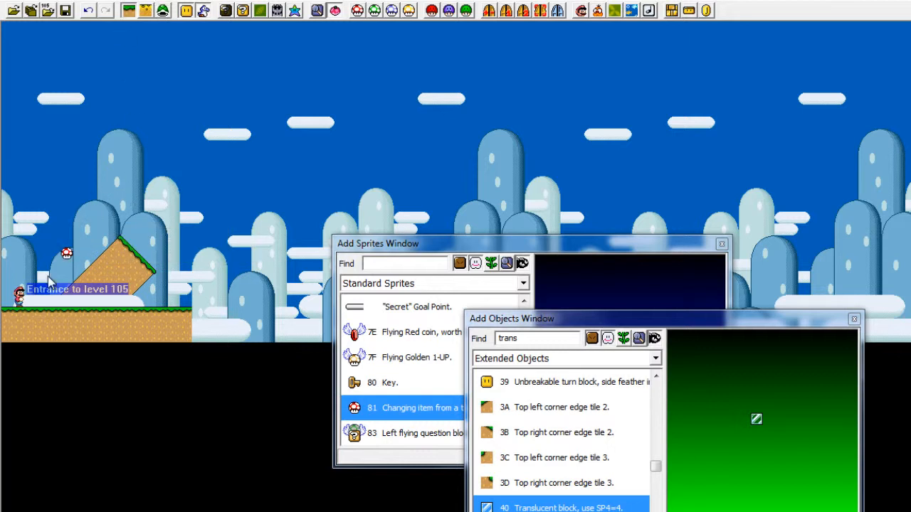
{"action": "right_click", "coordinate": [56, 229]}
{"action": "left_click_drag", "start_coordinate": [63, 240], "coordinate": [65, 255]}
Step: Lower the sloped hill slightly so it sits closer to the ground, and close the Add Objects window
{"action": "mouse_move", "coordinate": [122, 270]}
{"action": "left_mouse_down"}
{"action": "mouse_move", "coordinate": [121, 286]}
{"action": "mouse_move", "coordinate": [125, 276]}
{"action": "left_mouse_up"}
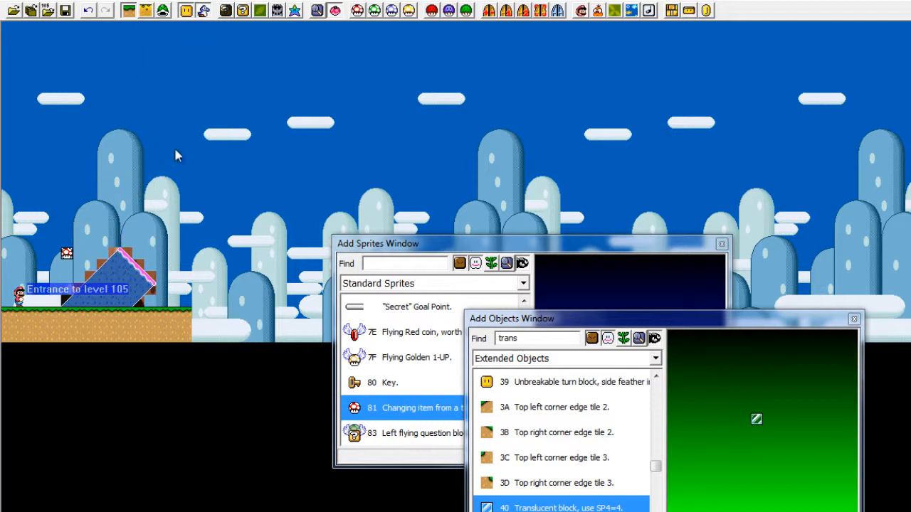
{"action": "left_click", "coordinate": [175, 151]}
{"action": "left_click", "coordinate": [854, 320]}
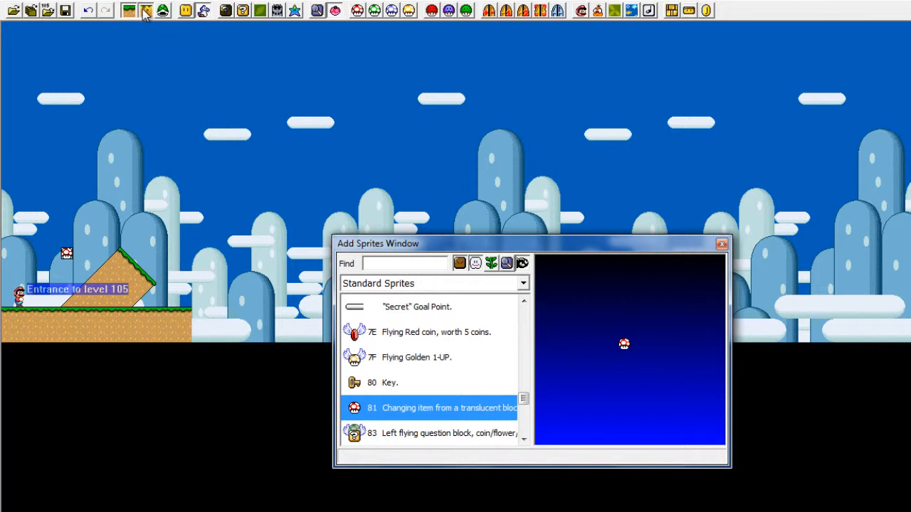
Step: Preview the Key (80) and place a Red Koopa shell (DB) on the ground in front of the hill
{"action": "left_click", "coordinate": [392, 382]}
{"action": "scroll", "coordinate": [431, 406], "scroll_direction": "down", "scroll_amount": 15}
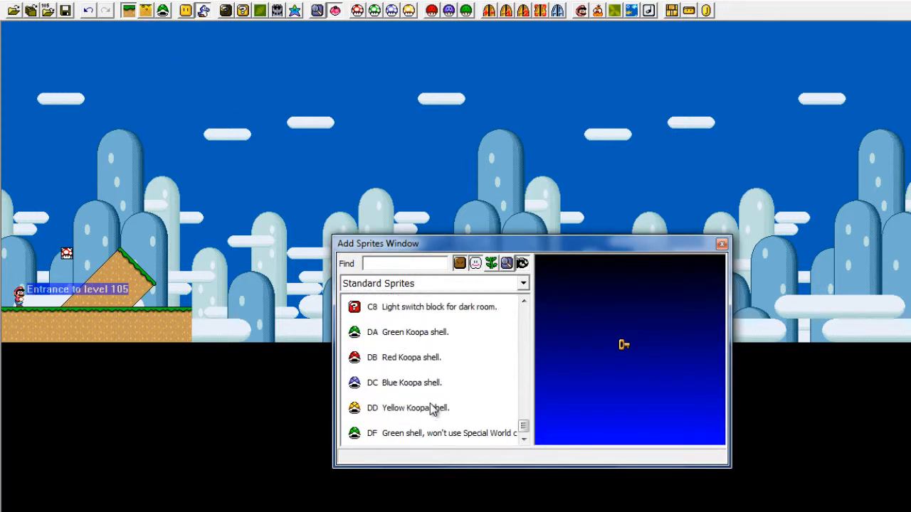
{"action": "left_click", "coordinate": [391, 358]}
{"action": "left_click", "coordinate": [135, 300]}
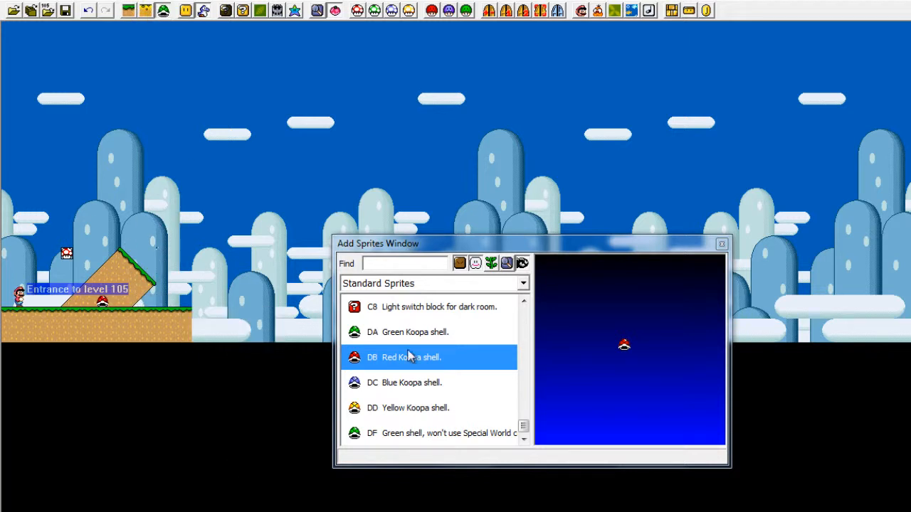
Step: Place a Green Koopa, no shell (00) on the ground at the hill's far foot and close the Add Sprites window
{"action": "left_click", "coordinate": [428, 317]}
{"action": "key", "text": "Up"}
{"action": "key", "text": "Up"}
{"action": "key", "text": "Up"}
{"action": "key", "text": "Up"}
{"action": "key", "text": "Up"}
{"action": "key", "text": "Up"}
{"action": "key", "text": "Up"}
{"action": "key", "text": "Up"}
{"action": "key", "text": "Up"}
{"action": "key", "text": "Up"}
{"action": "key", "text": "Up"}
{"action": "key", "text": "Up"}
{"action": "key", "text": "Up"}
{"action": "key", "text": "Up"}
{"action": "key", "text": "Up"}
{"action": "key", "text": "Up"}
{"action": "key", "text": "Up"}
{"action": "key", "text": "Up"}
{"action": "key", "text": "Up"}
{"action": "key", "text": "Up"}
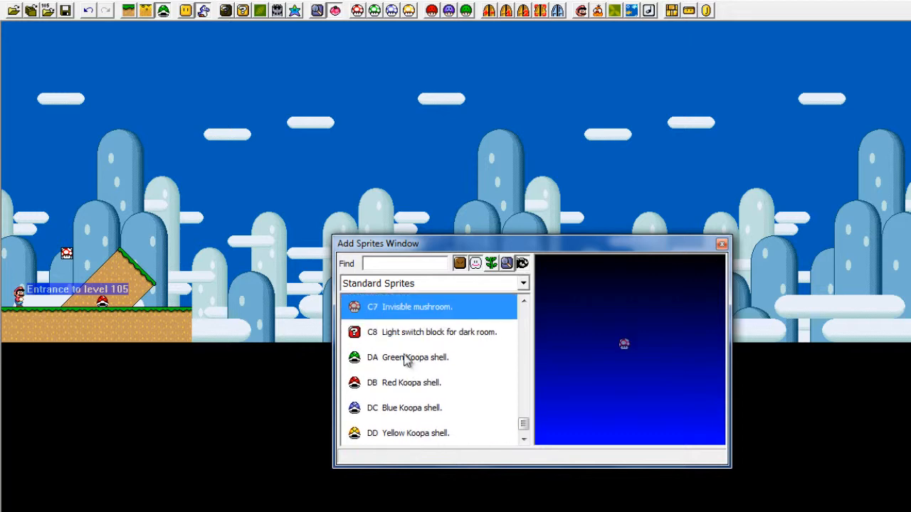
{"action": "key", "text": "Up"}
{"action": "key", "text": "Up"}
{"action": "key", "text": "Up"}
{"action": "key", "text": "Up"}
{"action": "key", "text": "Up"}
{"action": "key", "text": "Up"}
{"action": "key", "text": "Up"}
{"action": "key", "text": "Up"}
{"action": "key", "text": "Up"}
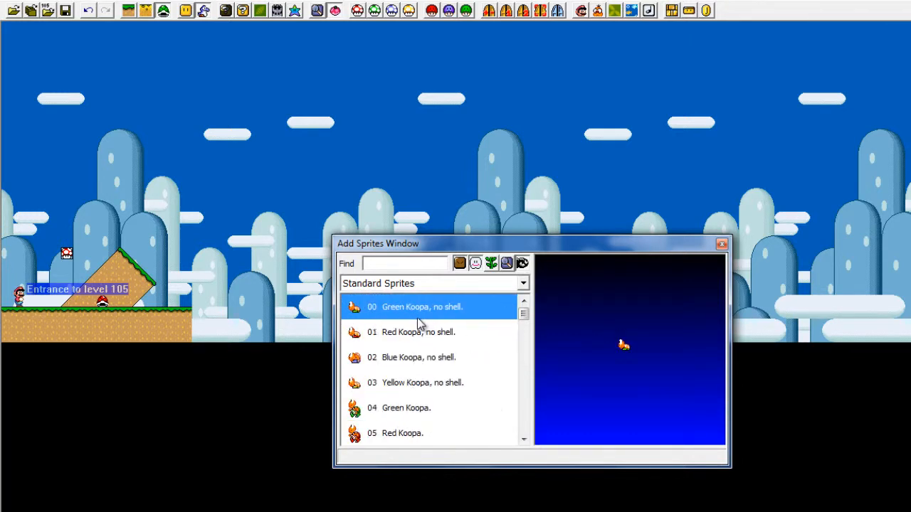
{"action": "key", "text": "Down"}
{"action": "key", "text": "Down"}
{"action": "key", "text": "Up"}
{"action": "key", "text": "Up"}
{"action": "left_click", "coordinate": [145, 304]}
{"action": "right_click", "coordinate": [144, 300]}
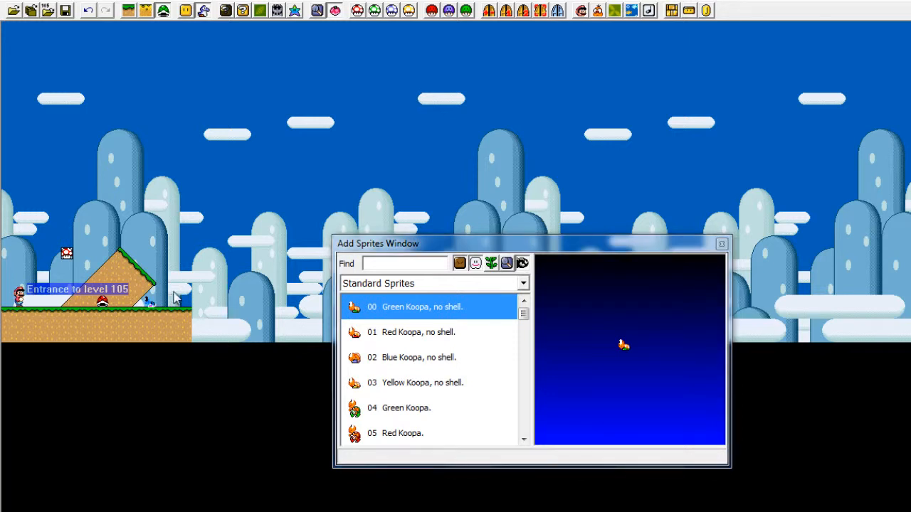
{"action": "left_click", "coordinate": [240, 289]}
{"action": "left_click", "coordinate": [717, 325]}
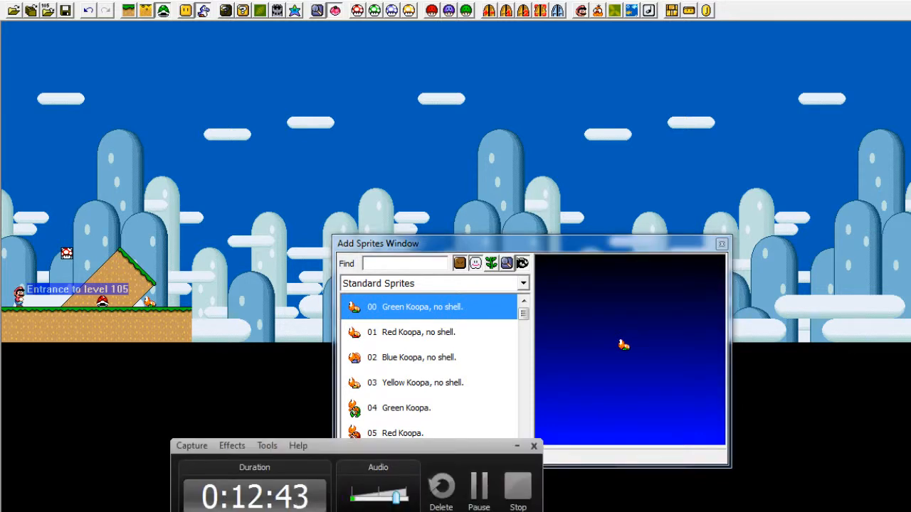
{"action": "left_click", "coordinate": [721, 243]}
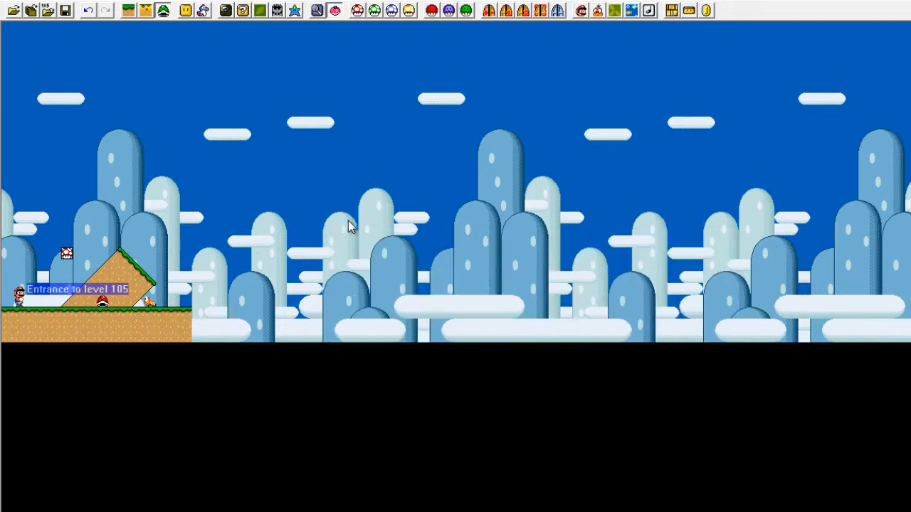
Step: Delete all the ground and hill objects near the level 105 entrance, plus all the sprites placed there
{"action": "left_click", "coordinate": [125, 9]}
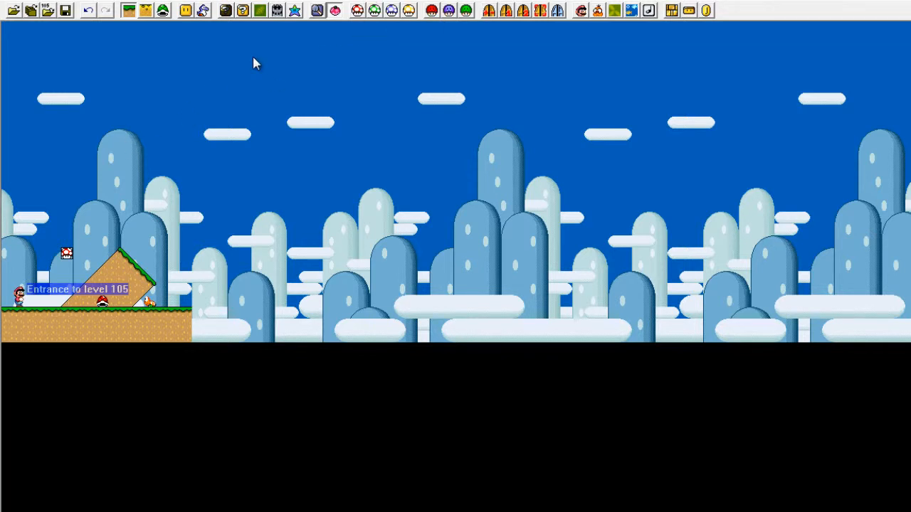
{"action": "left_click_drag", "start_coordinate": [309, 81], "coordinate": [10, 351]}
{"action": "key", "text": "Delete"}
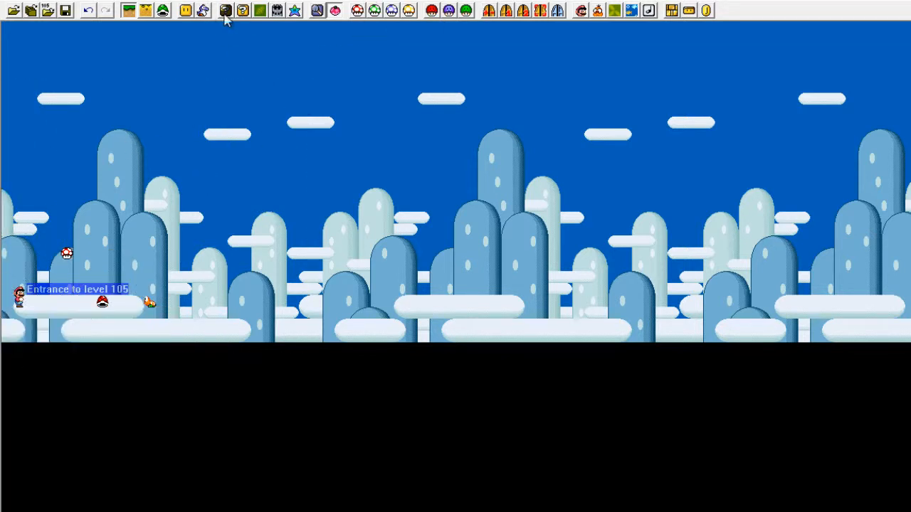
{"action": "left_click", "coordinate": [162, 10]}
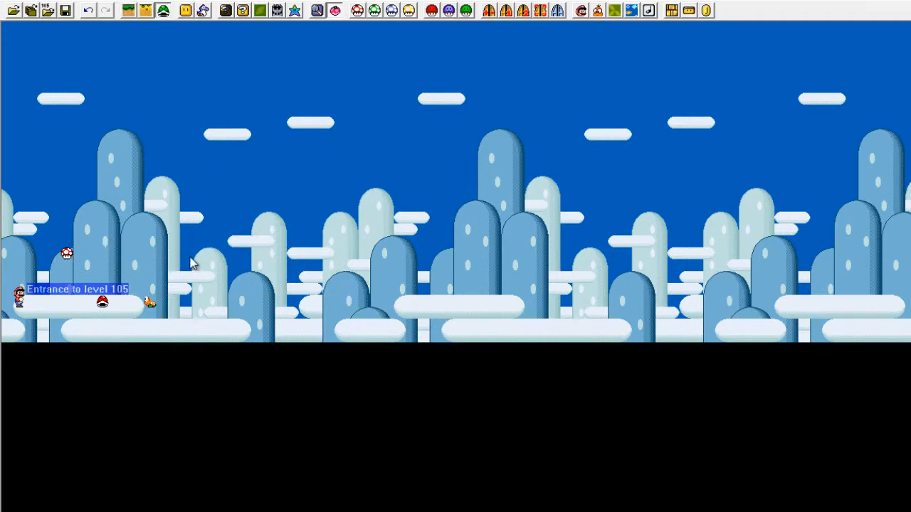
{"action": "left_click_drag", "start_coordinate": [275, 224], "coordinate": [13, 330]}
{"action": "key", "text": "Delete"}
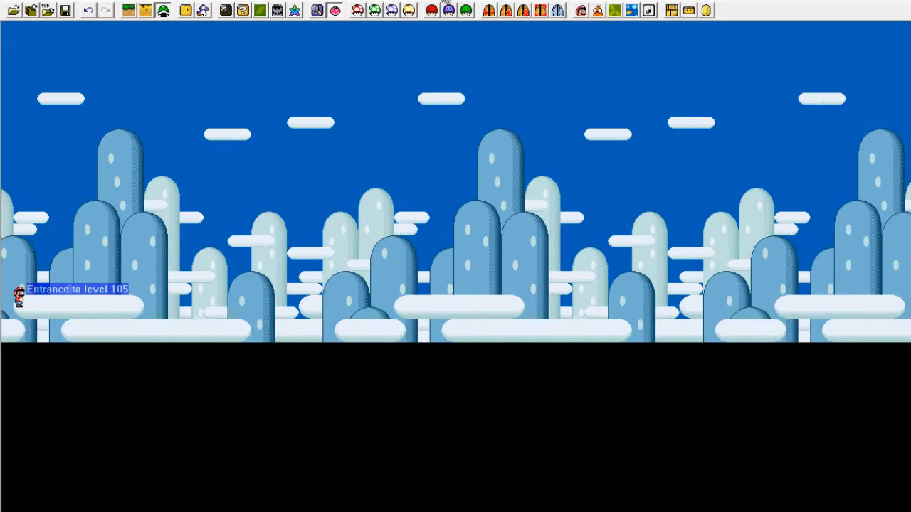
Step: View the Super GFX Bypass settings and close them
{"action": "left_click", "coordinate": [432, 10]}
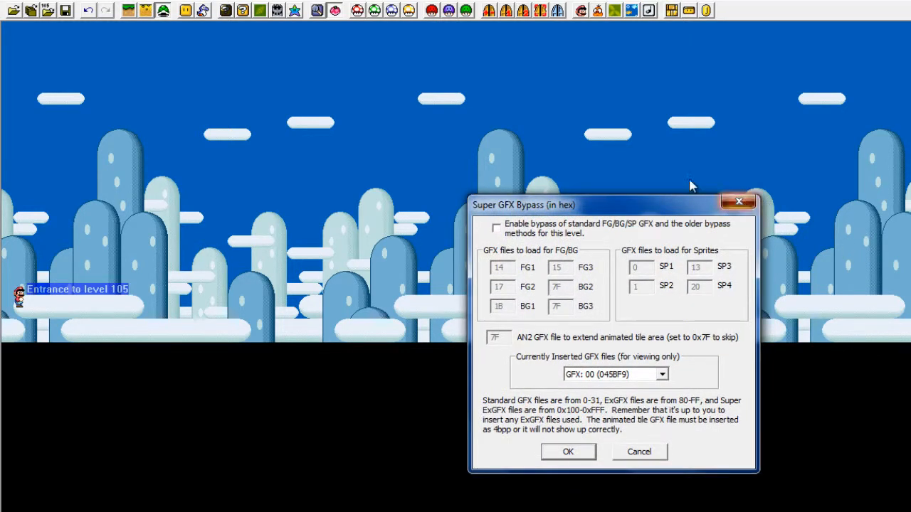
{"action": "left_click", "coordinate": [739, 201]}
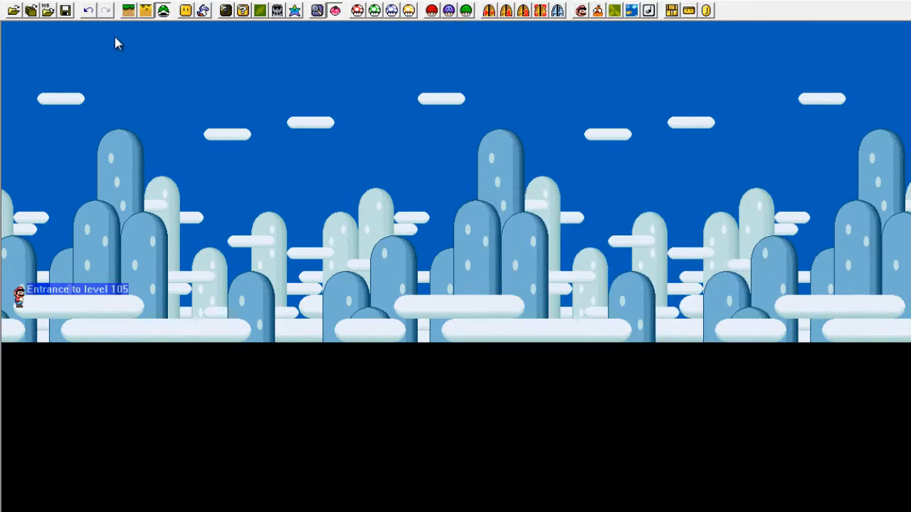
Step: Browse the Standard Objects in the Add Objects window, previewing the gradual slope right with the current tileset
{"action": "left_click", "coordinate": [185, 9]}
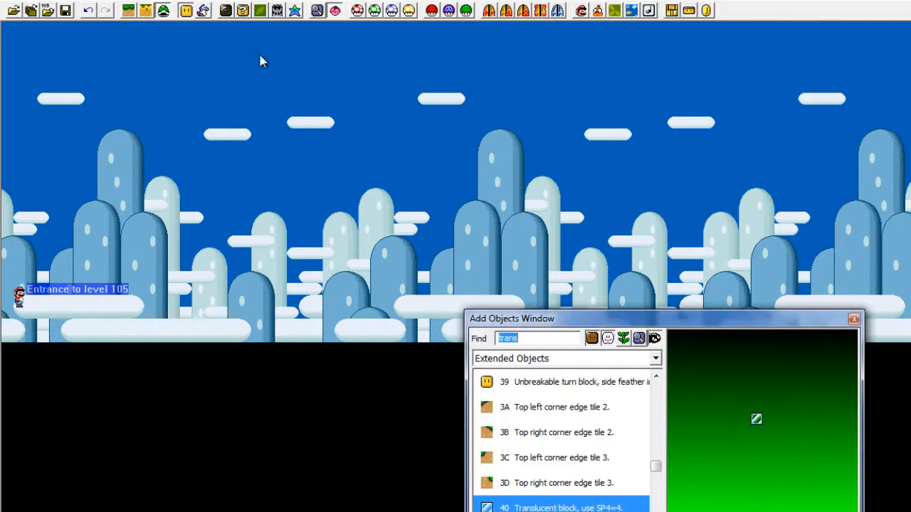
{"action": "left_click", "coordinate": [547, 361]}
{"action": "left_click", "coordinate": [541, 370]}
{"action": "left_click", "coordinate": [580, 487]}
{"action": "scroll", "coordinate": [537, 463], "scroll_direction": "down", "scroll_amount": 3}
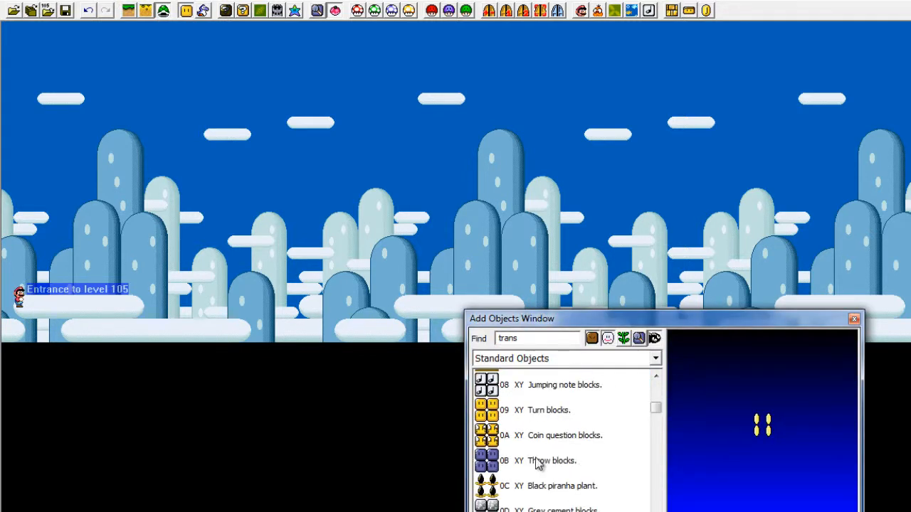
{"action": "scroll", "coordinate": [536, 460], "scroll_direction": "down", "scroll_amount": 3}
{"action": "left_click", "coordinate": [521, 470]}
{"action": "scroll", "coordinate": [520, 470], "scroll_direction": "down", "scroll_amount": 4}
{"action": "left_click", "coordinate": [520, 470]}
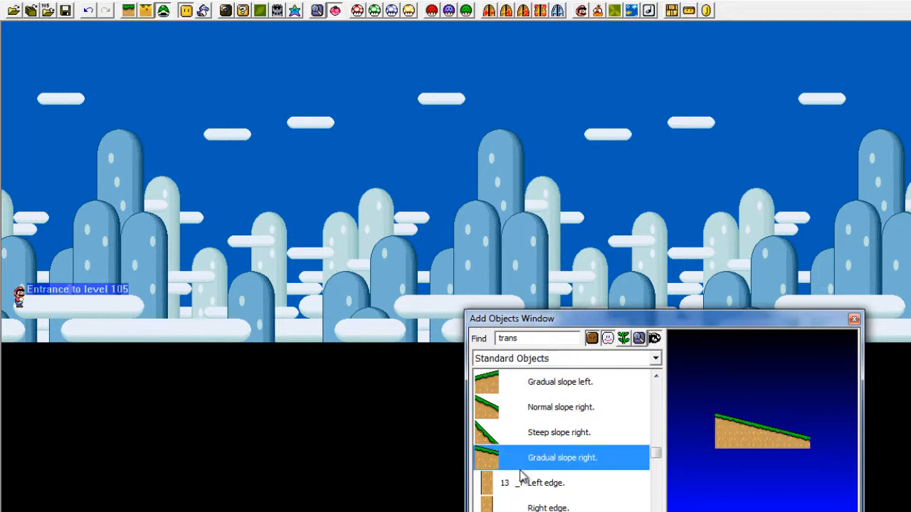
{"action": "scroll", "coordinate": [520, 470], "scroll_direction": "down", "scroll_amount": 3}
{"action": "scroll", "coordinate": [529, 463], "scroll_direction": "up", "scroll_amount": 7}
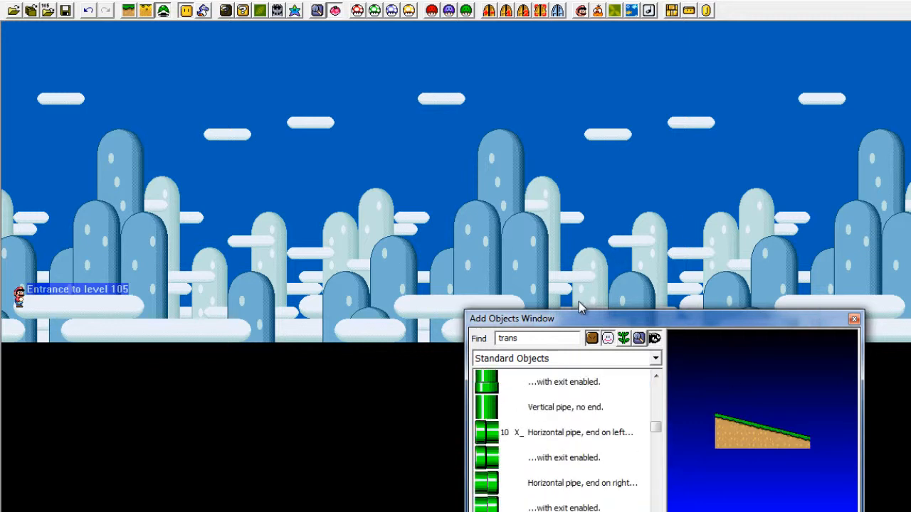
Step: Change the header GFX of the level to 3 (Underground 1) for FG/BG and 1 (Castle) for sprites
{"action": "left_click", "coordinate": [466, 11]}
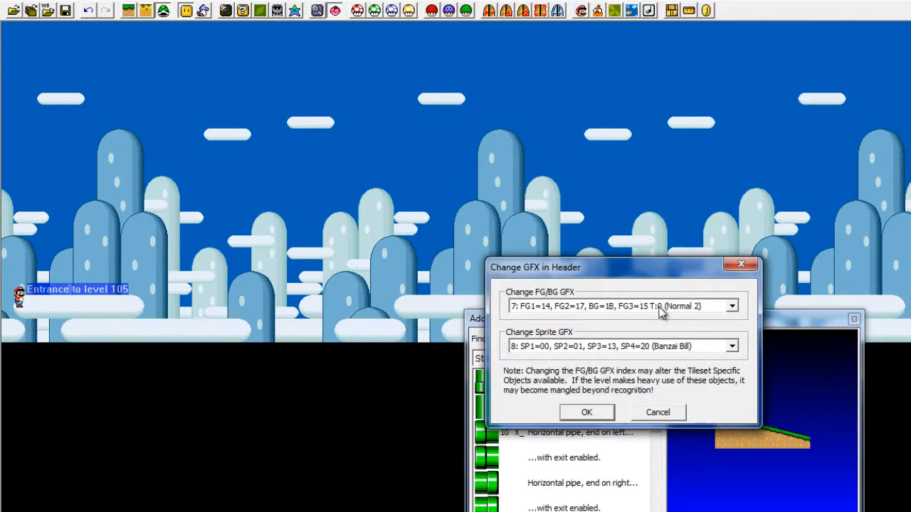
{"action": "left_click", "coordinate": [660, 308]}
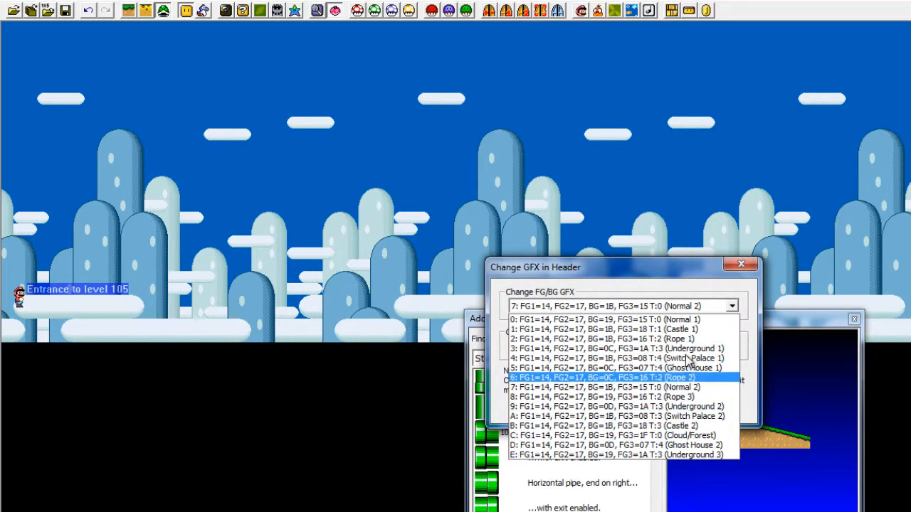
{"action": "left_click", "coordinate": [593, 245]}
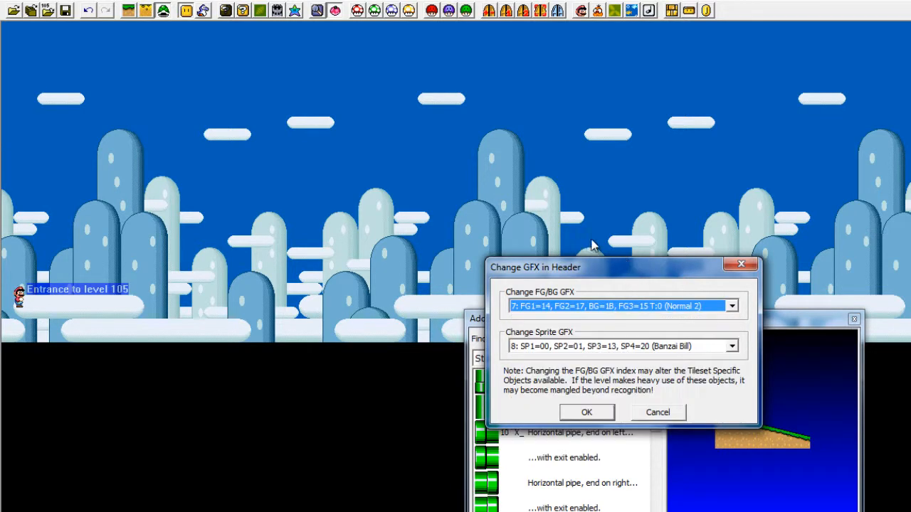
{"action": "left_click_drag", "start_coordinate": [623, 269], "coordinate": [590, 259]}
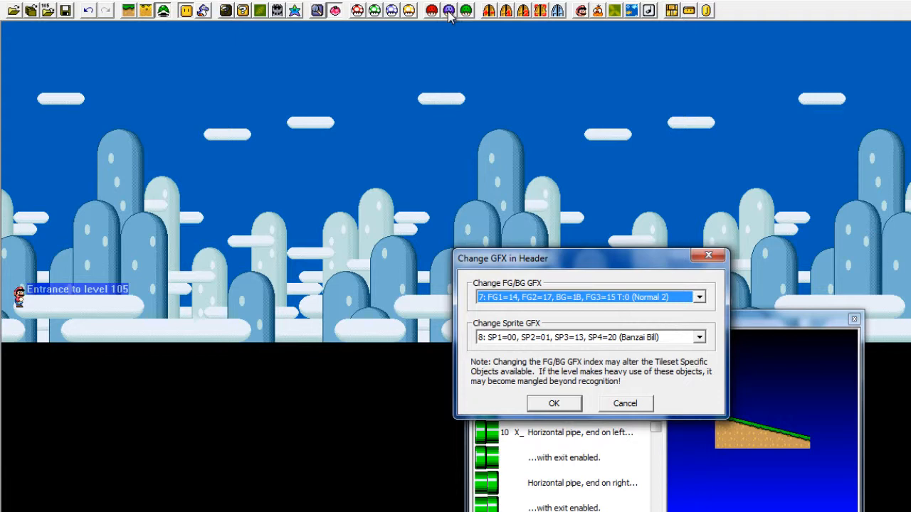
{"action": "left_click", "coordinate": [567, 297]}
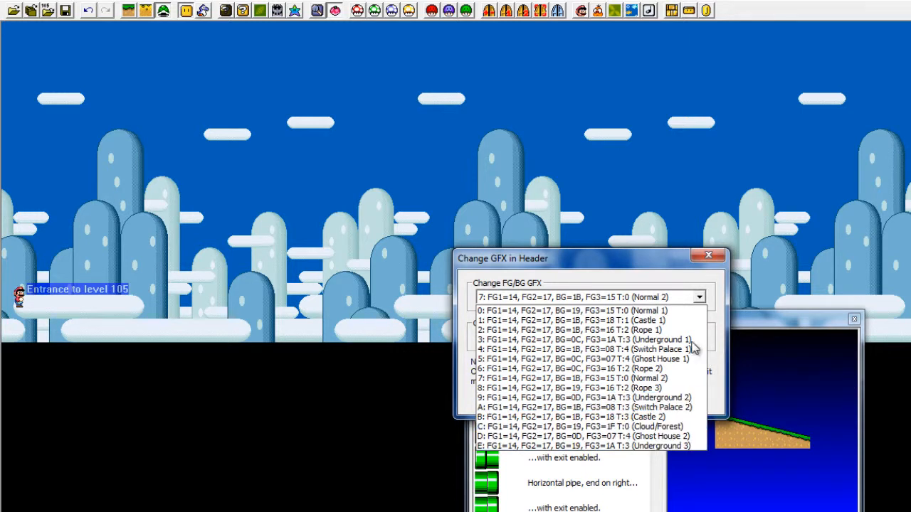
{"action": "left_click", "coordinate": [644, 340]}
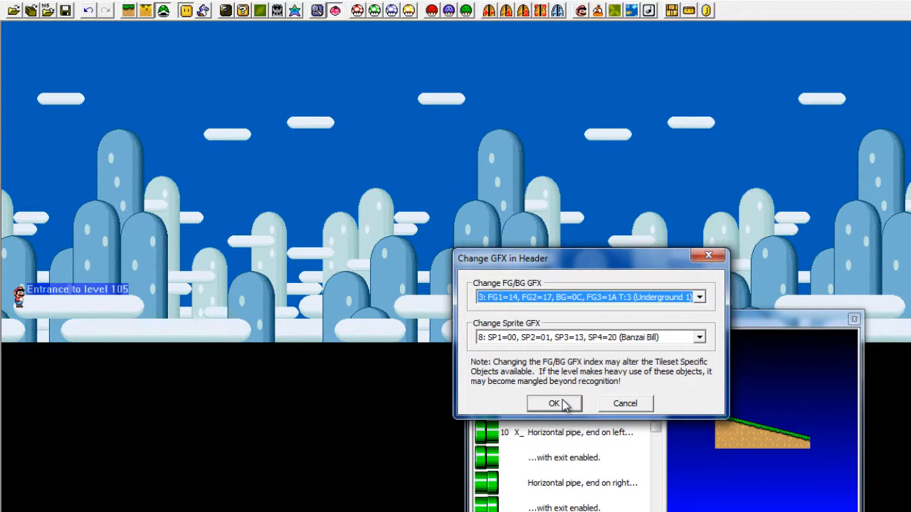
{"action": "left_click", "coordinate": [588, 338]}
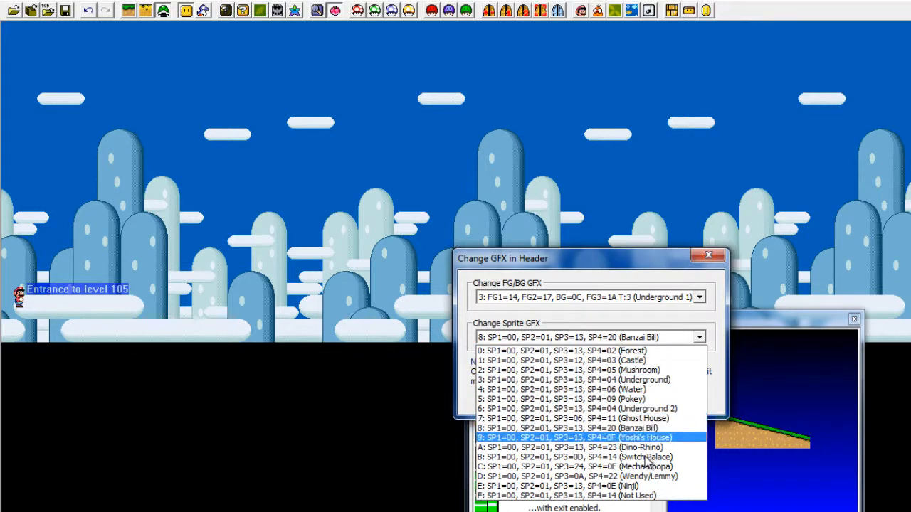
{"action": "left_click", "coordinate": [624, 363]}
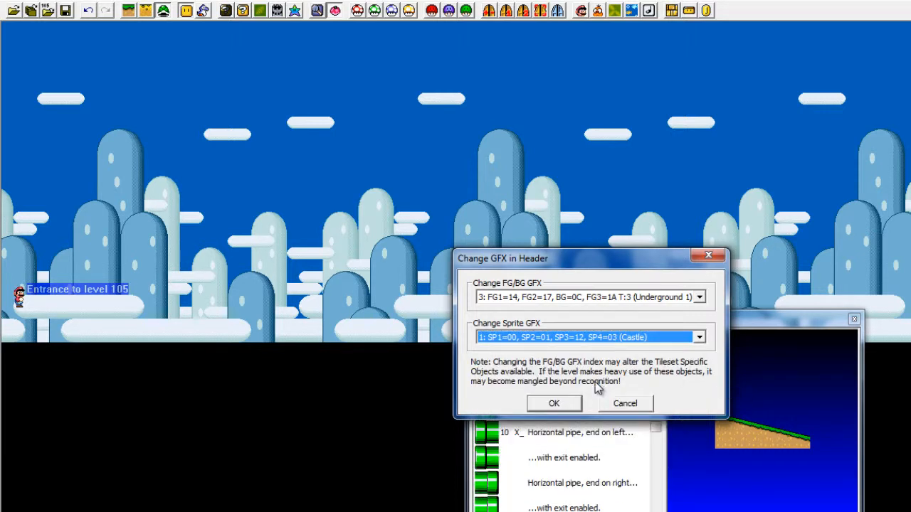
{"action": "left_click", "coordinate": [558, 404]}
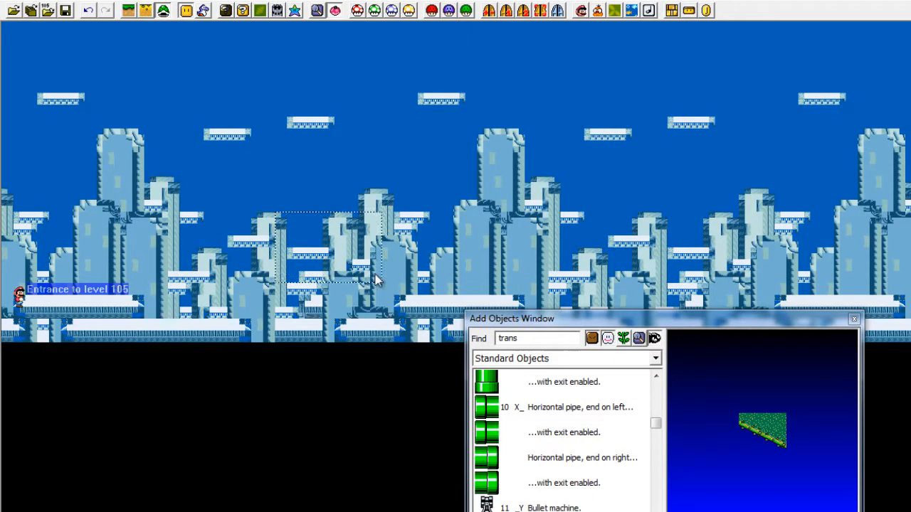
Step: Preview Standard Objects in the underground tileset, including the steep slope left upside down, left edge, and solid right and top edge
{"action": "left_click", "coordinate": [537, 459]}
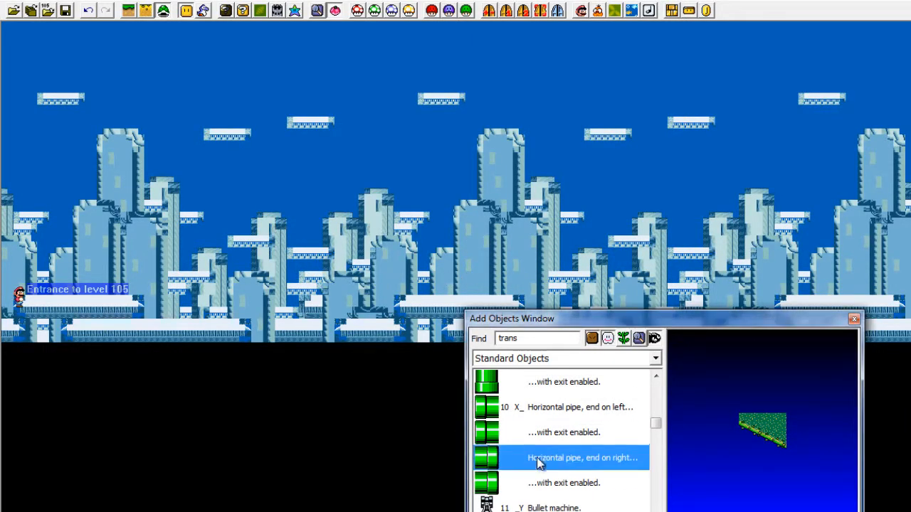
{"action": "scroll", "coordinate": [535, 460], "scroll_direction": "down", "scroll_amount": 3}
{"action": "left_click", "coordinate": [534, 438]}
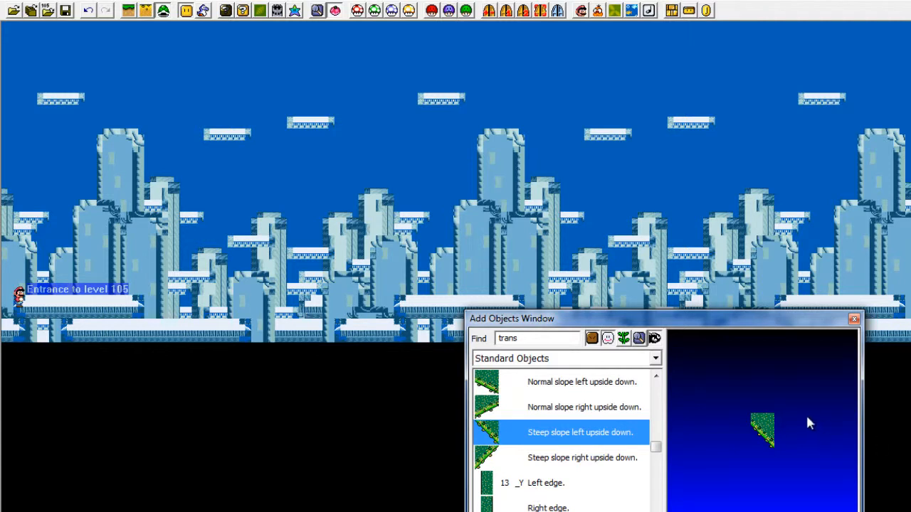
{"action": "left_click", "coordinate": [569, 491]}
{"action": "scroll", "coordinate": [573, 487], "scroll_direction": "down", "scroll_amount": 3}
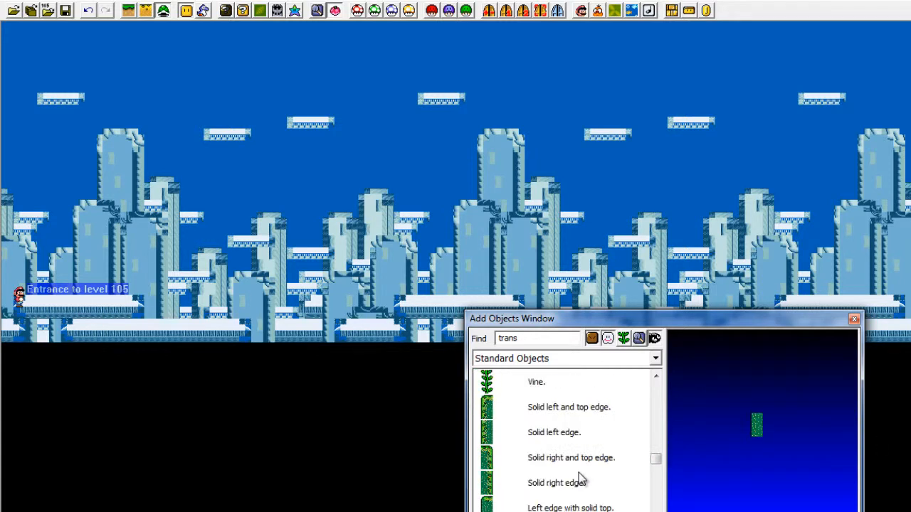
{"action": "left_click", "coordinate": [569, 462]}
{"action": "scroll", "coordinate": [569, 463], "scroll_direction": "down", "scroll_amount": 3}
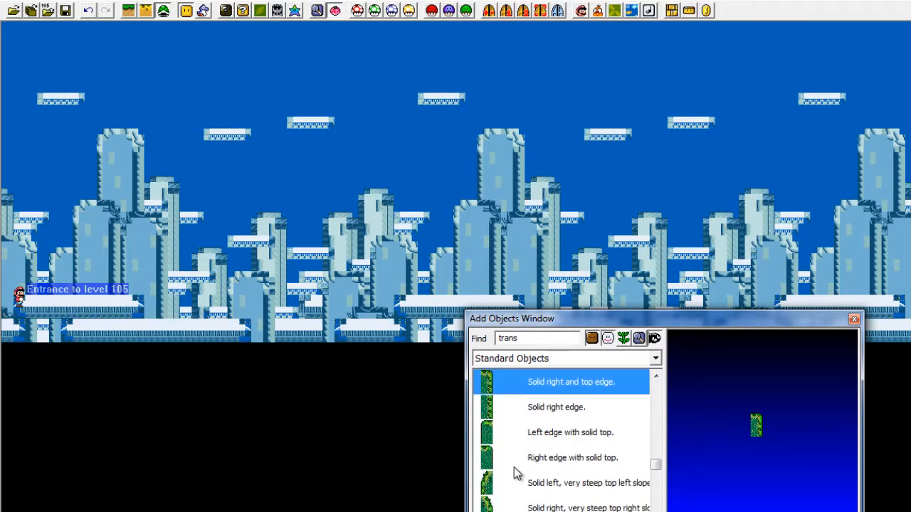
{"action": "left_click", "coordinate": [526, 461]}
{"action": "scroll", "coordinate": [534, 480], "scroll_direction": "down", "scroll_amount": 1}
{"action": "scroll", "coordinate": [535, 480], "scroll_direction": "down", "scroll_amount": 5}
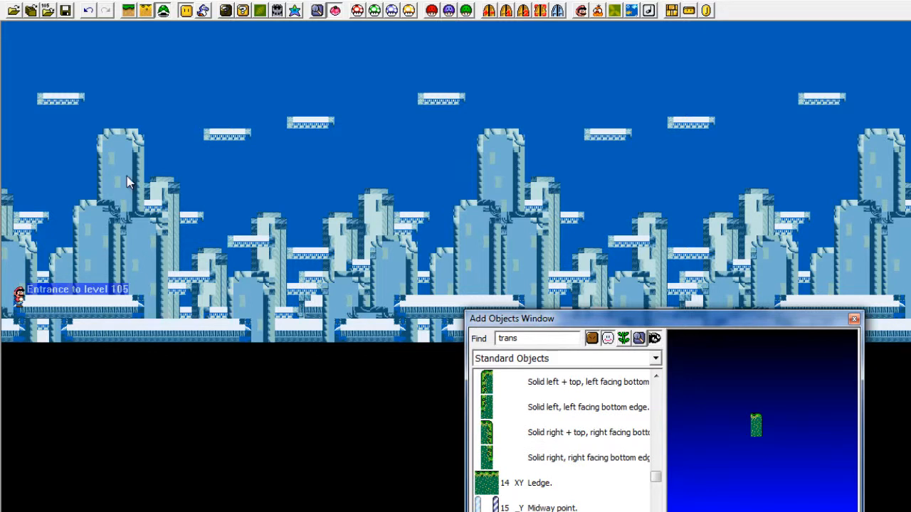
Step: Save the current state of level 105 to the ROM
{"action": "left_click", "coordinate": [86, 212]}
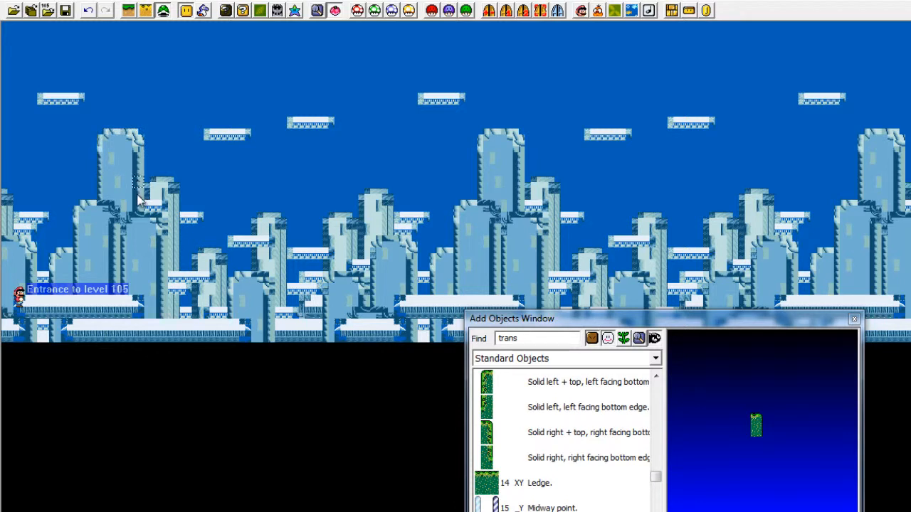
{"action": "left_click_drag", "start_coordinate": [136, 197], "coordinate": [140, 208]}
{"action": "left_click", "coordinate": [65, 10]}
Step: Page through the neighbouring levels to level 109 and examine its cave background and layout down to the entrance
{"action": "key", "text": "Page_Up"}
{"action": "key", "text": "Page_Up"}
{"action": "key", "text": "Page_Up"}
{"action": "key", "text": "Page_Up"}
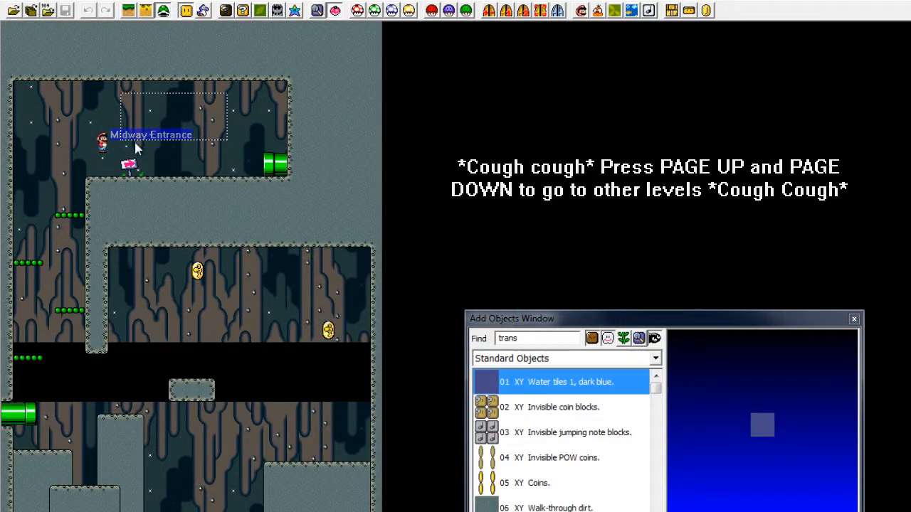
{"action": "left_click_drag", "start_coordinate": [164, 138], "coordinate": [187, 141]}
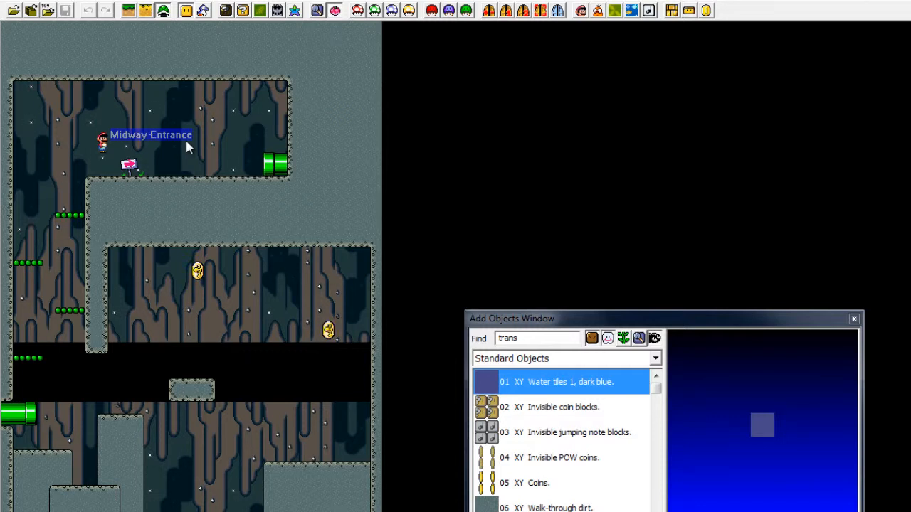
{"action": "key", "text": "Page_Down"}
{"action": "key", "text": "Page_Down"}
{"action": "key", "text": "Page_Down"}
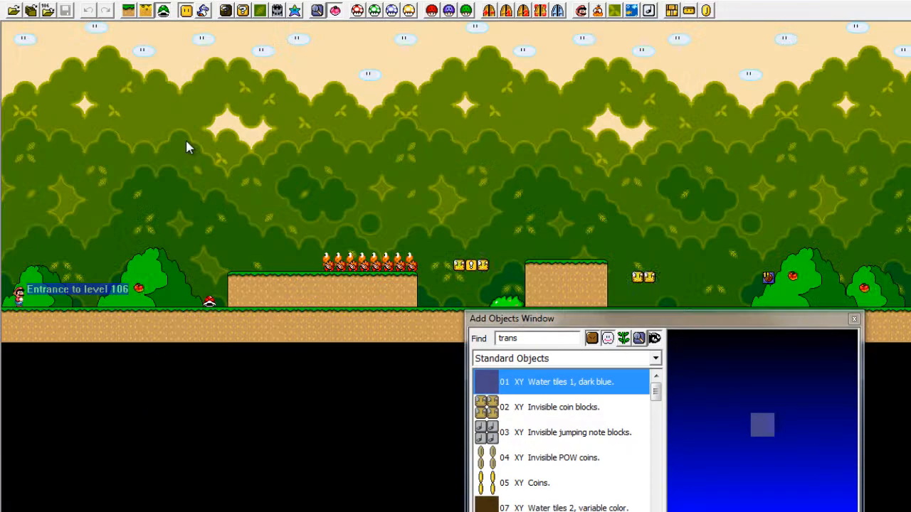
{"action": "key", "text": "Page_Up"}
{"action": "key", "text": "Page_Up"}
{"action": "key", "text": "Page_Up"}
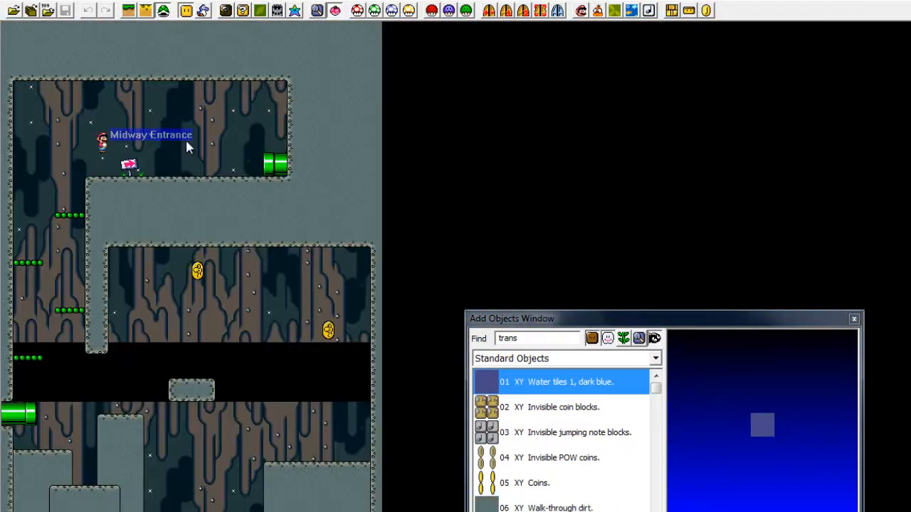
{"action": "scroll", "coordinate": [181, 302], "scroll_direction": "down", "scroll_amount": 15}
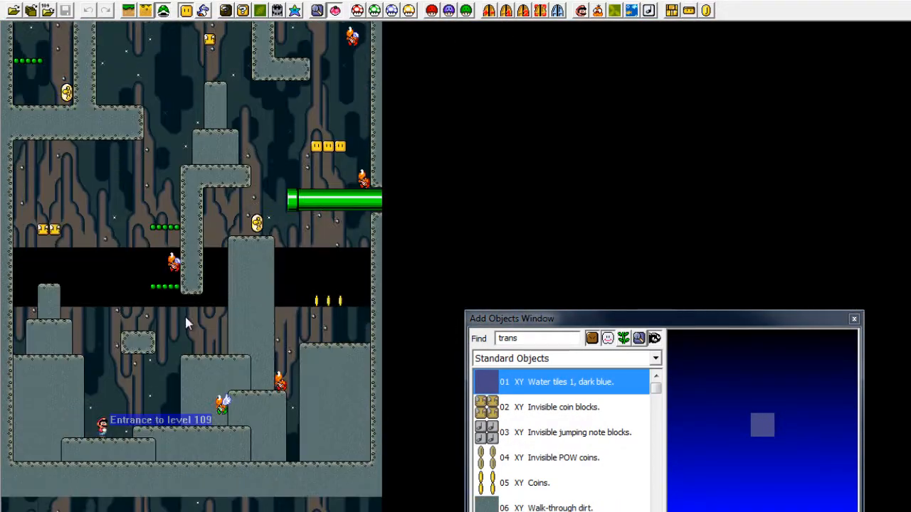
{"action": "scroll", "coordinate": [190, 301], "scroll_direction": "up", "scroll_amount": 4}
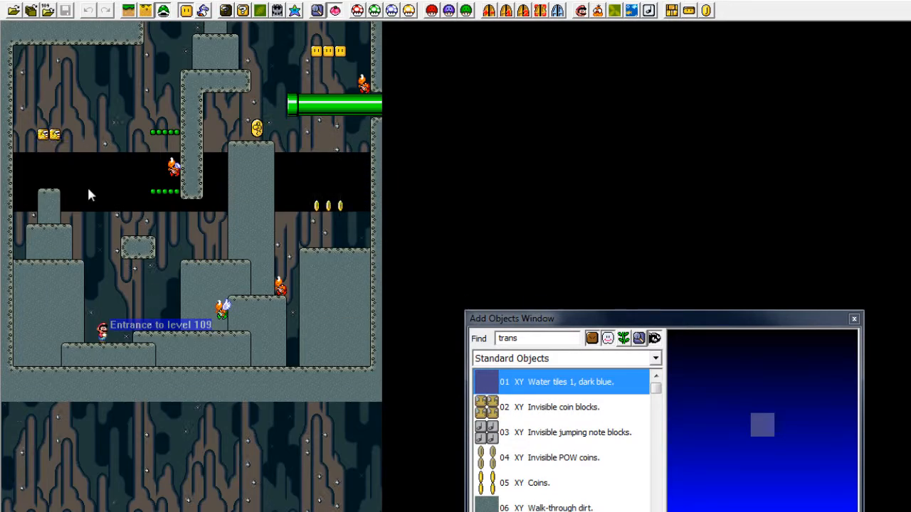
Step: Return to level 105 and replace its background with the background image copied from level 109
{"action": "key", "text": "Page_Down"}
{"action": "key", "text": "Page_Down"}
{"action": "key", "text": "Page_Down"}
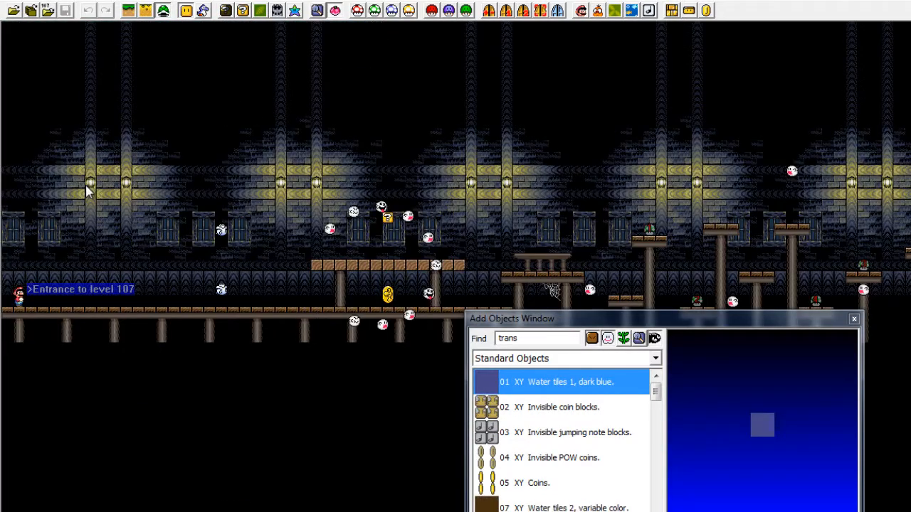
{"action": "key", "text": "Page_Down"}
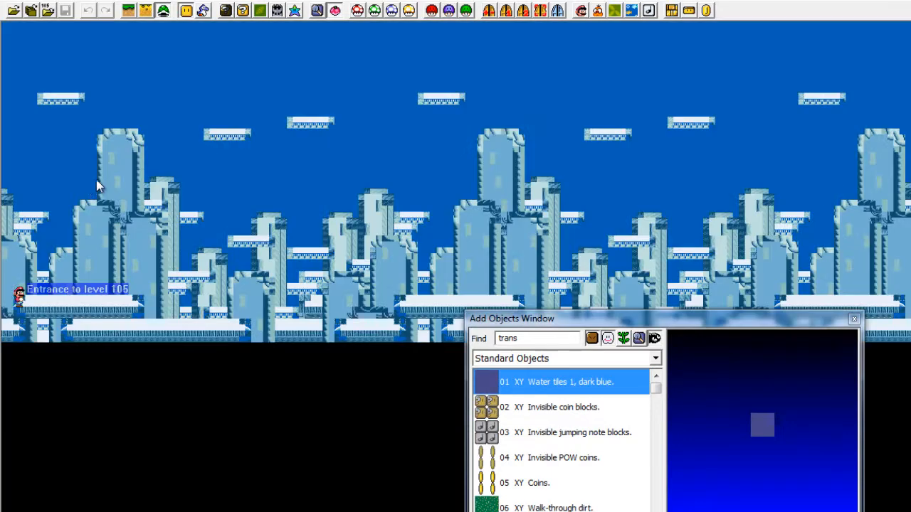
{"action": "left_click", "coordinate": [260, 10]}
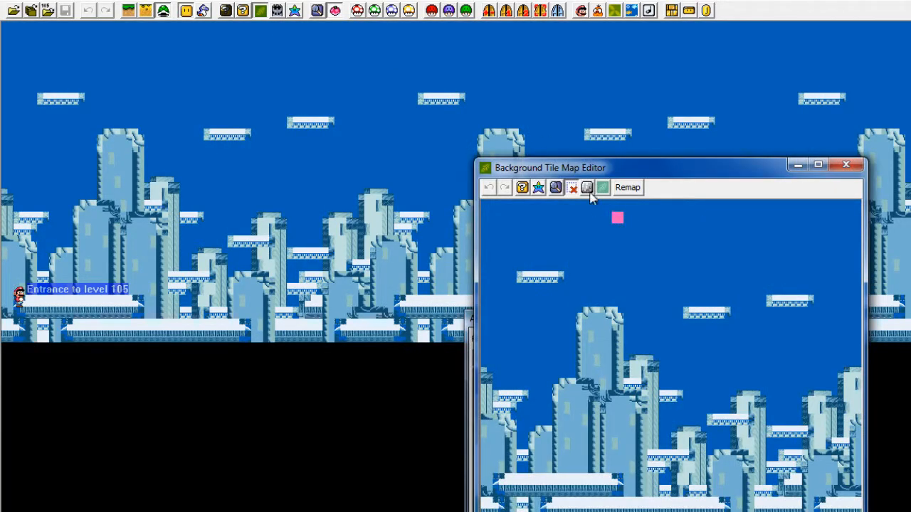
{"action": "left_click_drag", "start_coordinate": [597, 171], "coordinate": [567, 173]}
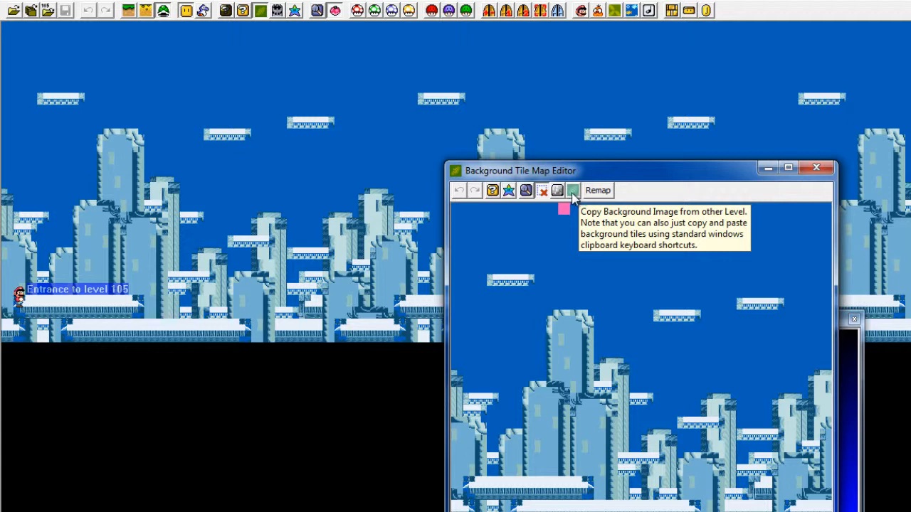
{"action": "left_click", "coordinate": [574, 191]}
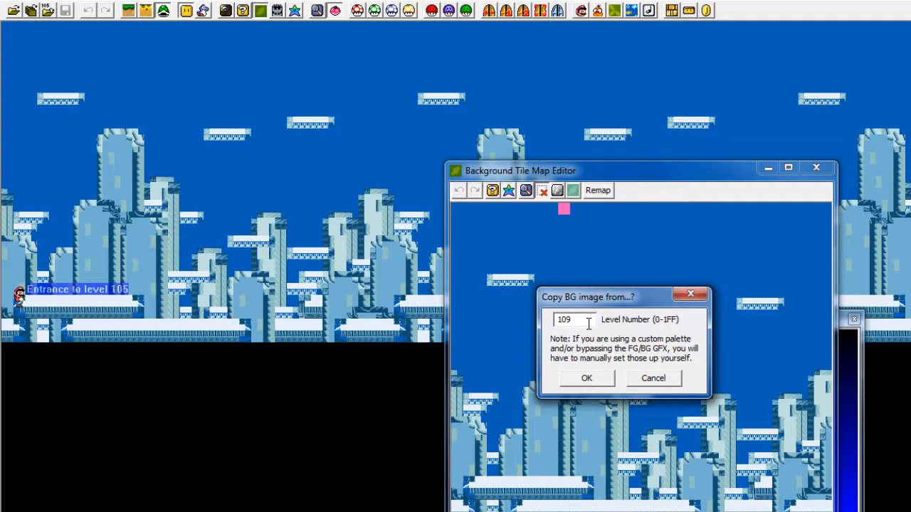
{"action": "key", "text": "Return"}
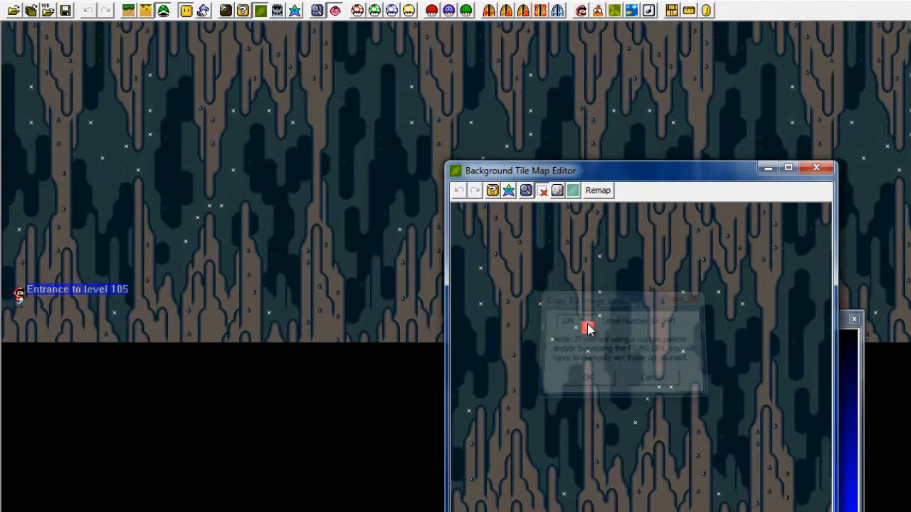
{"action": "left_click", "coordinate": [217, 275]}
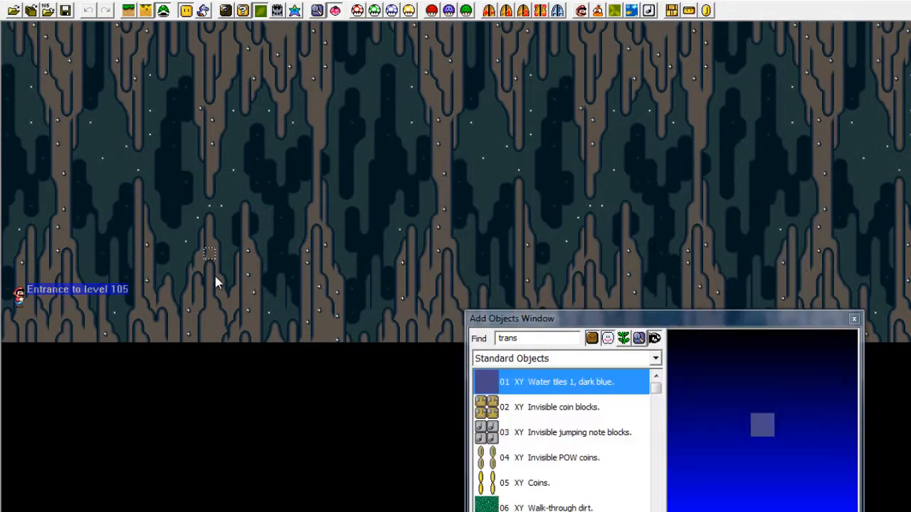
Step: Browse the Standard Objects for level 105, previewing the coins, upside-down slopes and solid edges
{"action": "left_click", "coordinate": [294, 10]}
{"action": "left_click", "coordinate": [811, 230]}
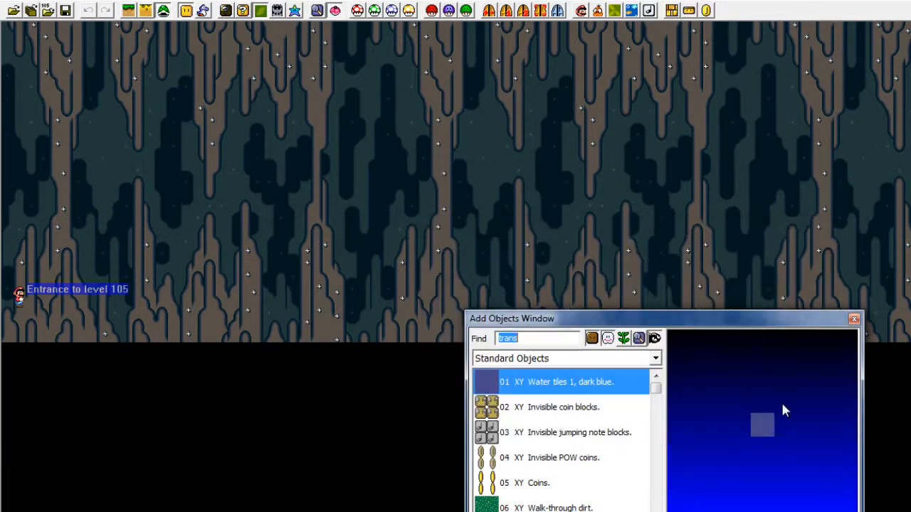
{"action": "left_click", "coordinate": [505, 489]}
{"action": "scroll", "coordinate": [498, 484], "scroll_direction": "down", "scroll_amount": 6}
{"action": "scroll", "coordinate": [496, 480], "scroll_direction": "down", "scroll_amount": 3}
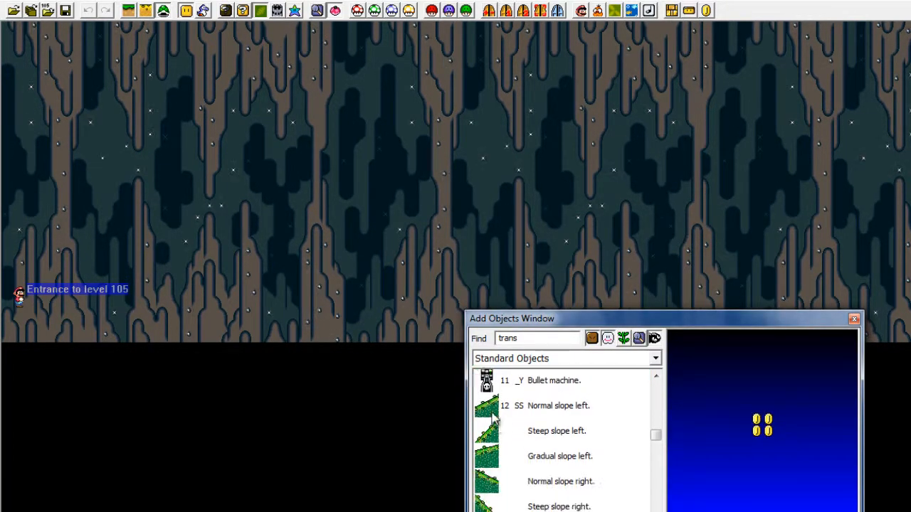
{"action": "left_click", "coordinate": [504, 410]}
{"action": "scroll", "coordinate": [523, 445], "scroll_direction": "down", "scroll_amount": 3}
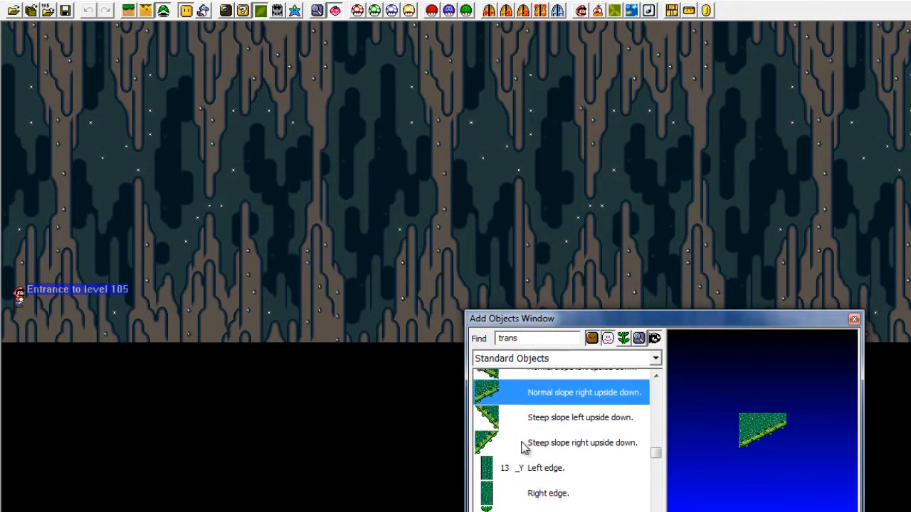
{"action": "left_click", "coordinate": [507, 418]}
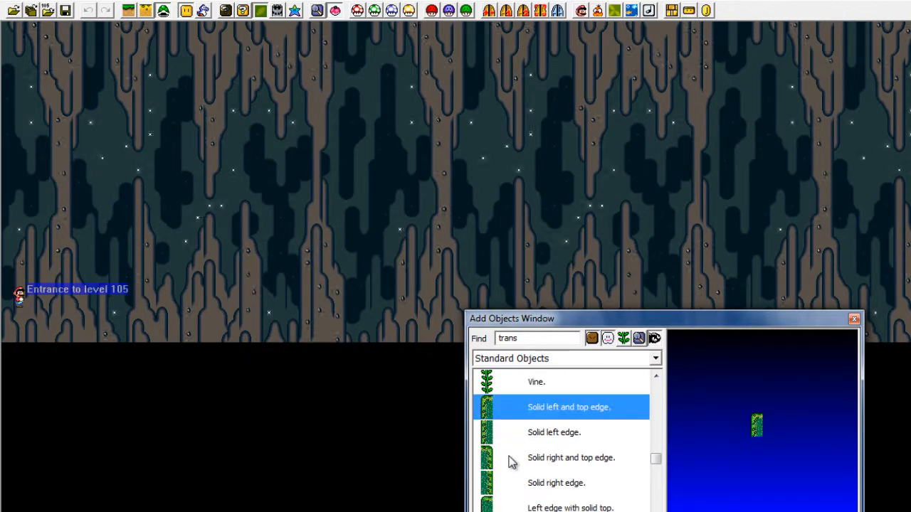
{"action": "left_click", "coordinate": [509, 456]}
{"action": "scroll", "coordinate": [514, 482], "scroll_direction": "down", "scroll_amount": 4}
{"action": "scroll", "coordinate": [516, 478], "scroll_direction": "down", "scroll_amount": 9}
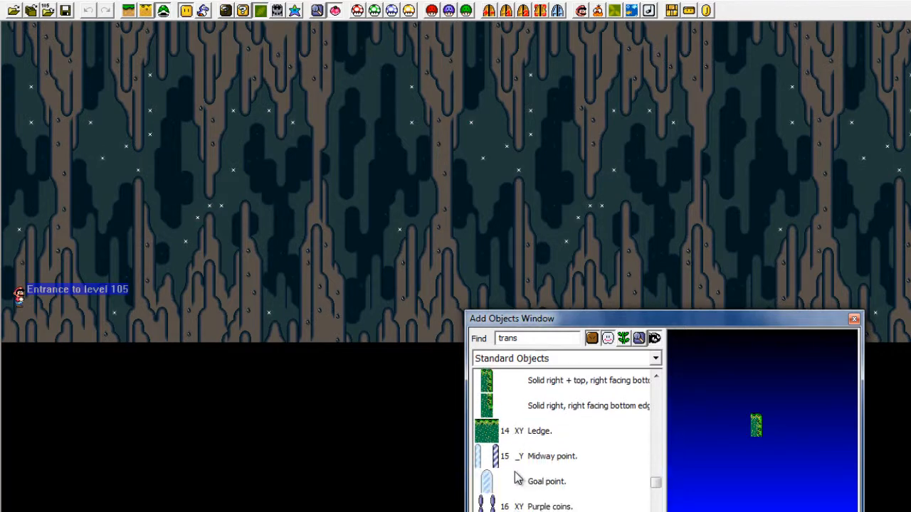
Step: Try out a wide-scale ground ledge at the level entrance, remove the stray fish sprite, move the ledge around, and delete it
{"action": "left_click", "coordinate": [518, 505]}
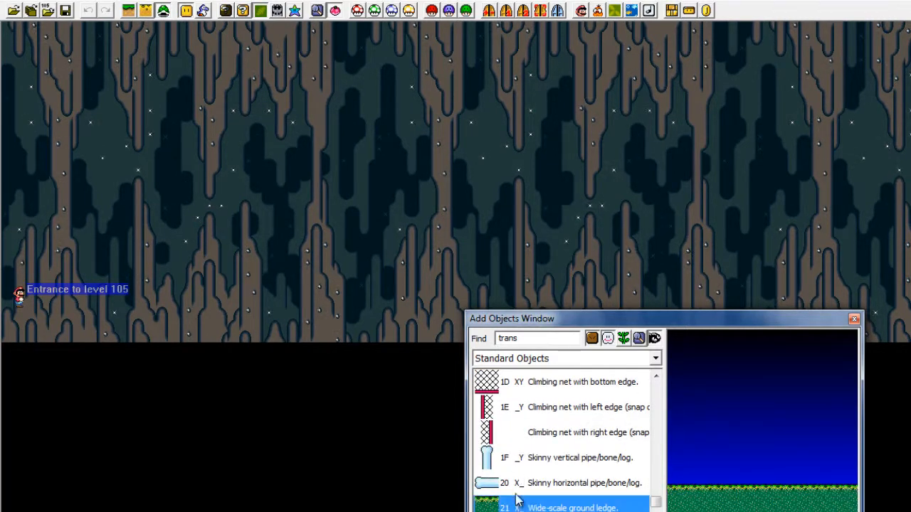
{"action": "left_click", "coordinate": [8, 314]}
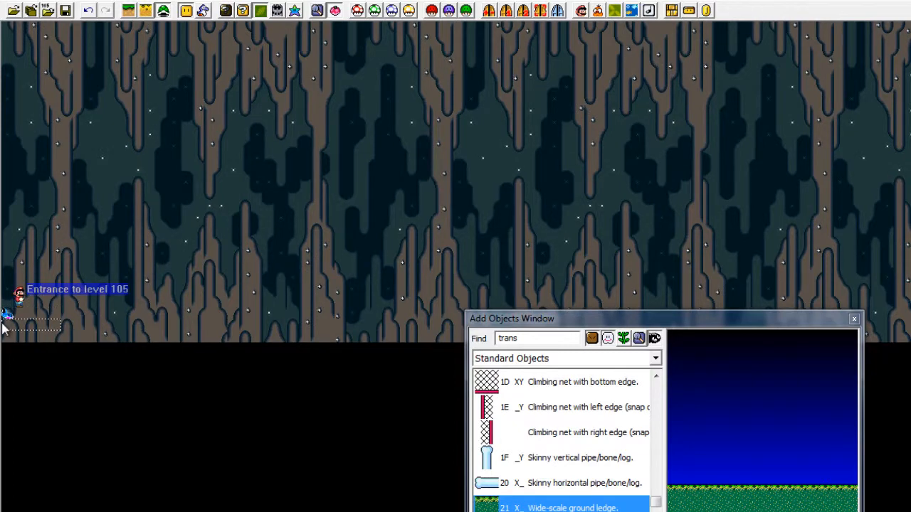
{"action": "key", "text": "Delete"}
{"action": "right_click", "coordinate": [9, 303]}
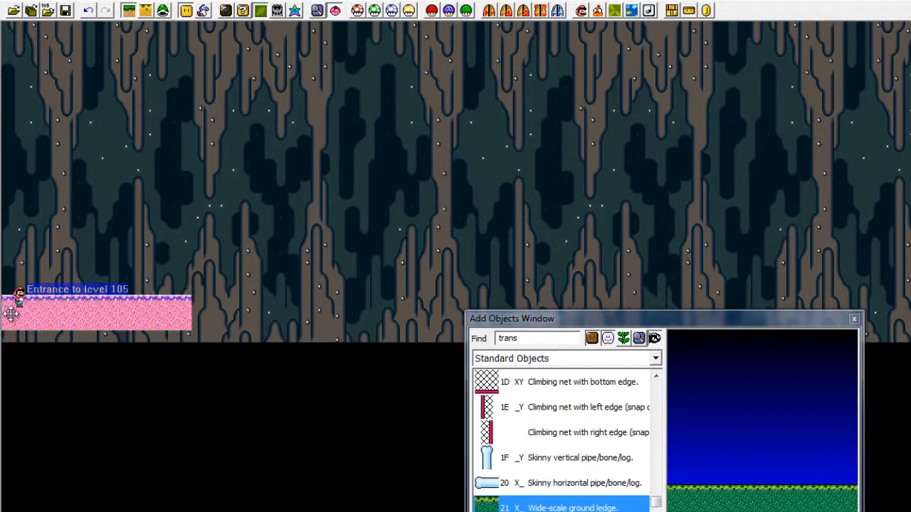
{"action": "left_click_drag", "start_coordinate": [10, 313], "coordinate": [13, 324]}
{"action": "left_click", "coordinate": [213, 286]}
{"action": "left_click_drag", "start_coordinate": [202, 283], "coordinate": [155, 340]}
{"action": "left_click_drag", "start_coordinate": [145, 323], "coordinate": [197, 238]}
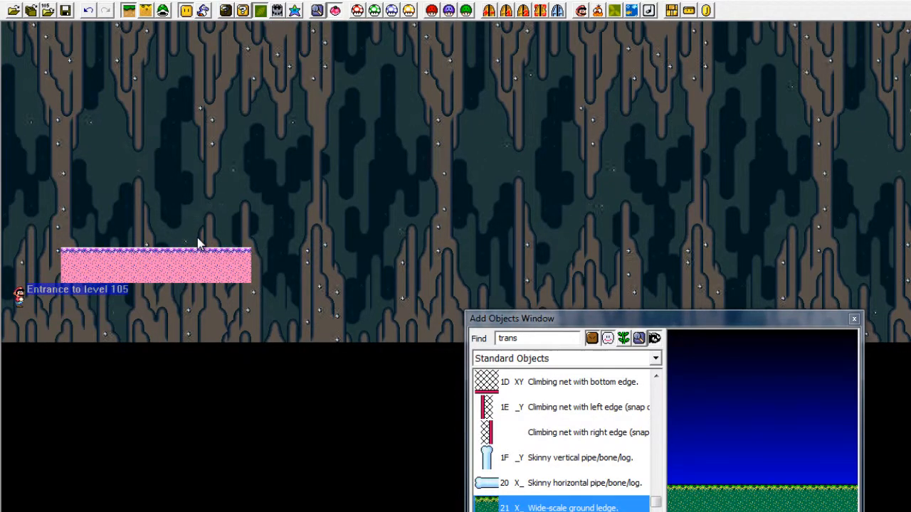
{"action": "key", "text": "Delete"}
Step: Find the Normal slope left among the Standard Objects and preview it
{"action": "left_click", "coordinate": [620, 435]}
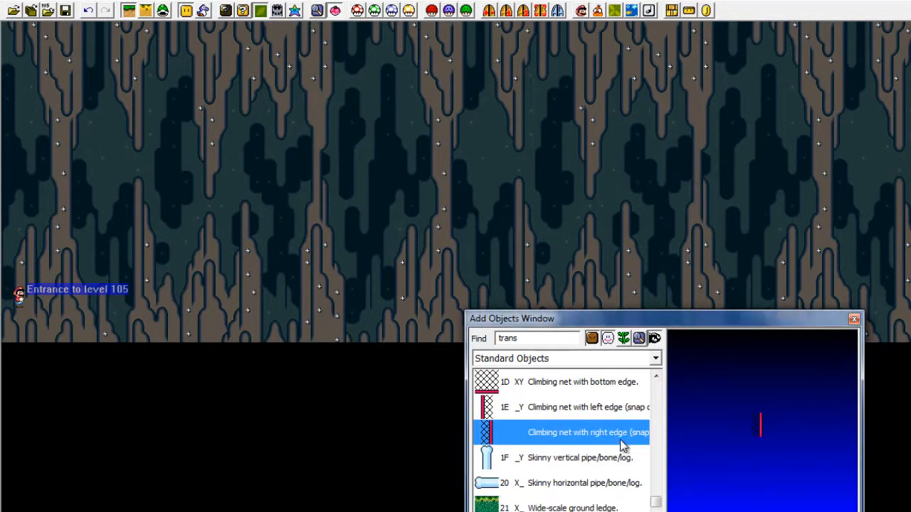
{"action": "scroll", "coordinate": [577, 432], "scroll_direction": "down", "scroll_amount": 5}
{"action": "scroll", "coordinate": [577, 432], "scroll_direction": "up", "scroll_amount": 3}
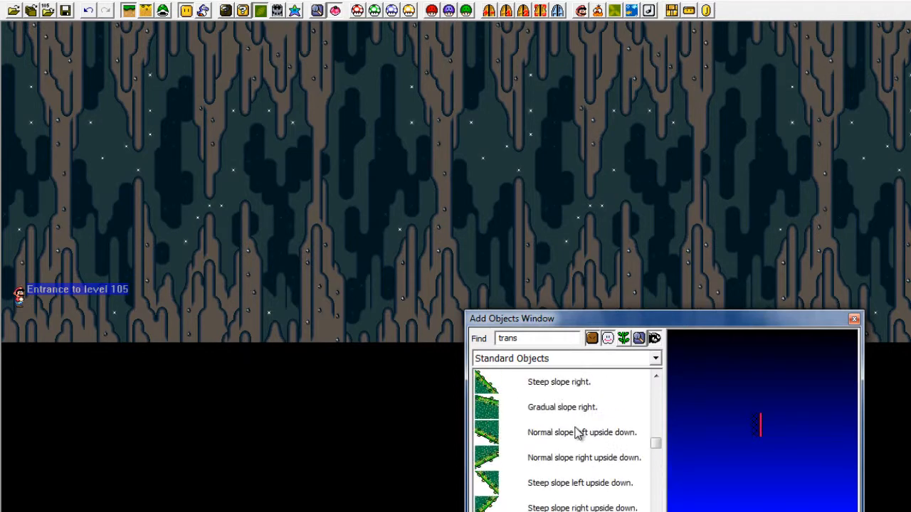
{"action": "scroll", "coordinate": [548, 433], "scroll_direction": "up", "scroll_amount": 2}
{"action": "left_click", "coordinate": [510, 432]}
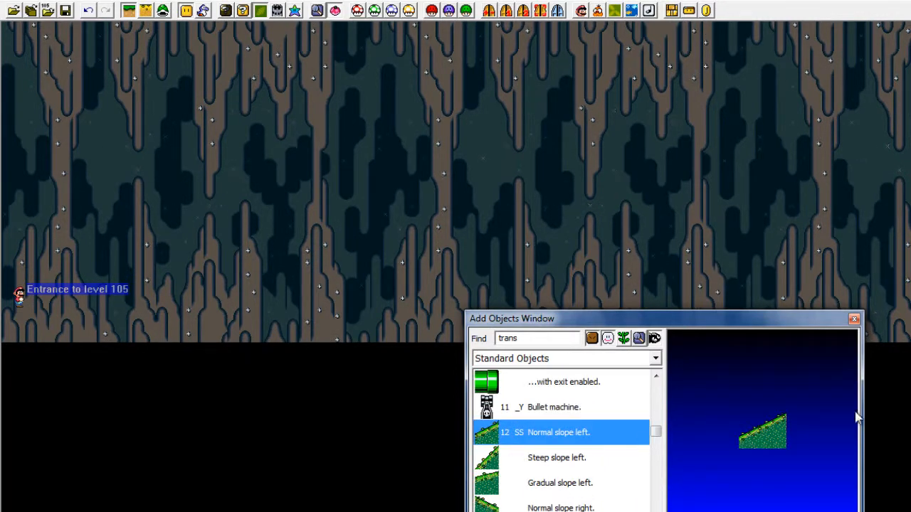
Step: Open the Palette Editor and arrange it beside the Add Objects window so the slope preview stays visible
{"action": "left_click", "coordinate": [294, 12]}
{"action": "left_click_drag", "start_coordinate": [675, 237], "coordinate": [397, 135]}
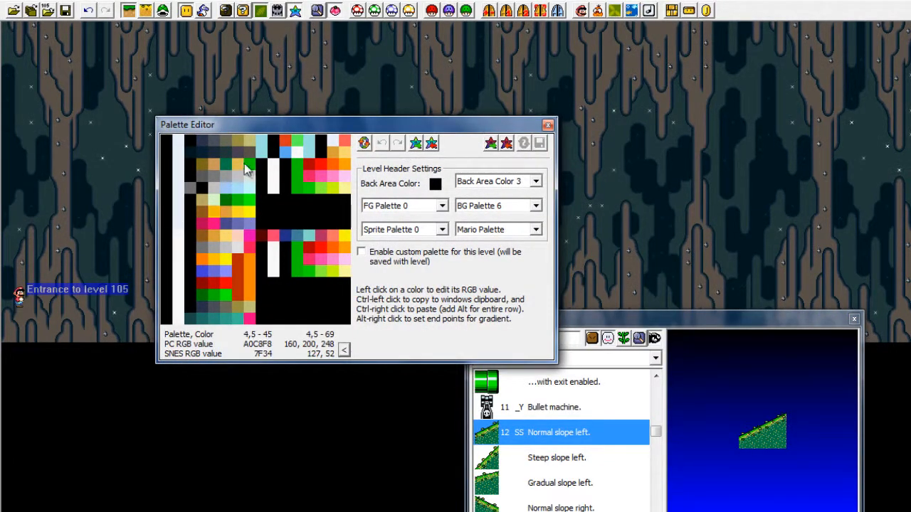
{"action": "left_click_drag", "start_coordinate": [236, 133], "coordinate": [249, 256]}
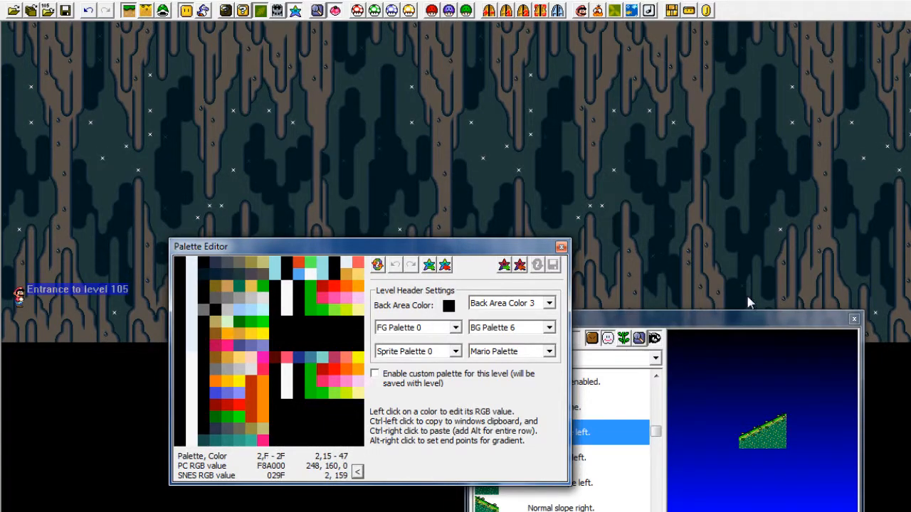
{"action": "left_click_drag", "start_coordinate": [737, 325], "coordinate": [815, 280]}
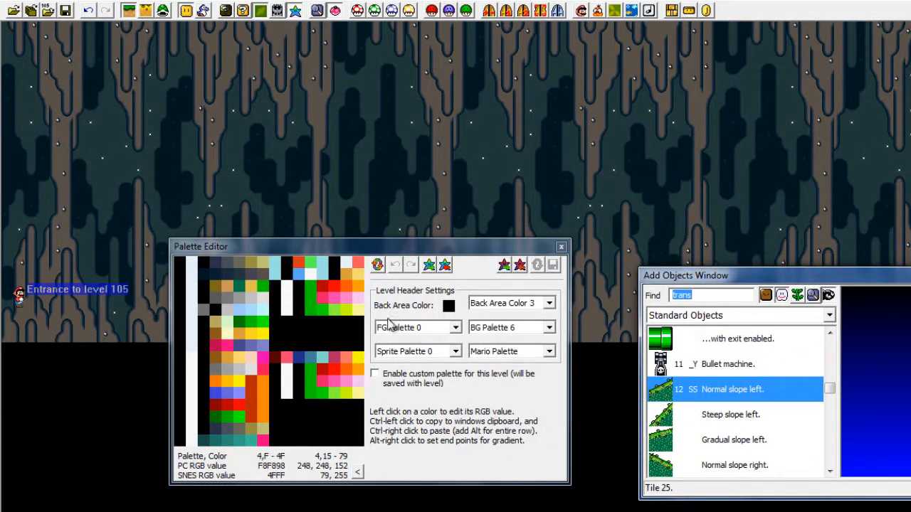
Step: Preview the normal slope with FG Palettes 1, 2 and 3, comparing 1 and 2 back and forth
{"action": "left_click", "coordinate": [418, 328]}
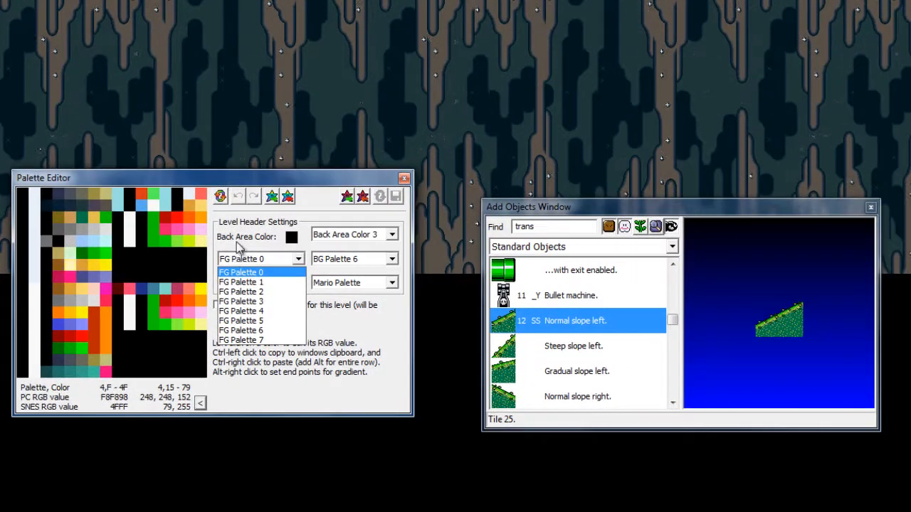
{"action": "left_click", "coordinate": [240, 258]}
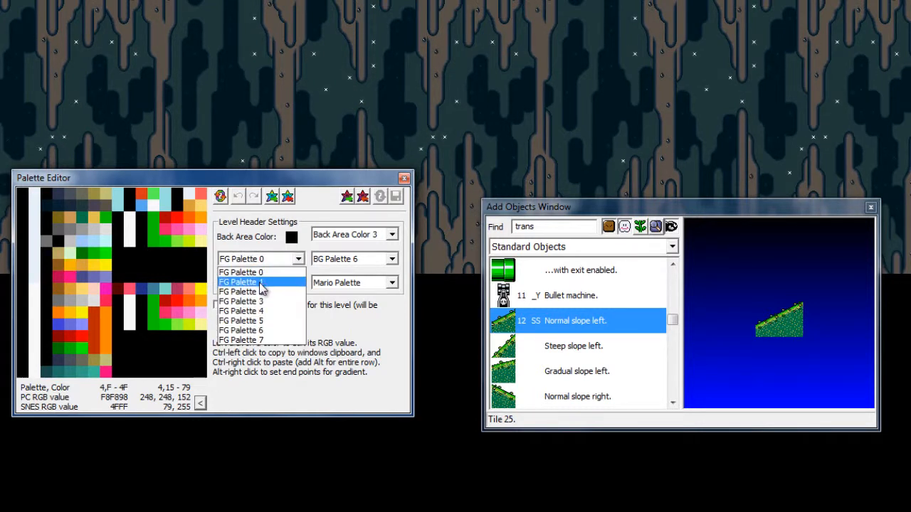
{"action": "left_click", "coordinate": [261, 283]}
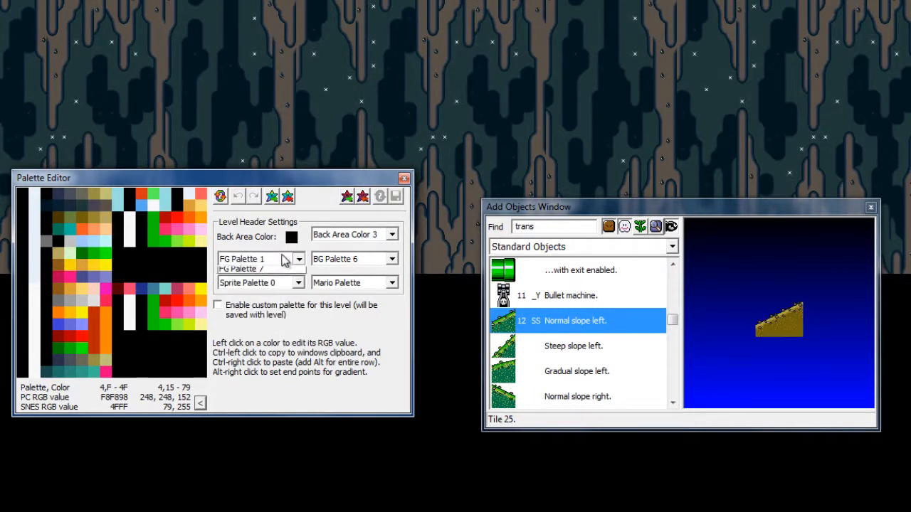
{"action": "left_click", "coordinate": [255, 261]}
{"action": "left_click", "coordinate": [269, 288]}
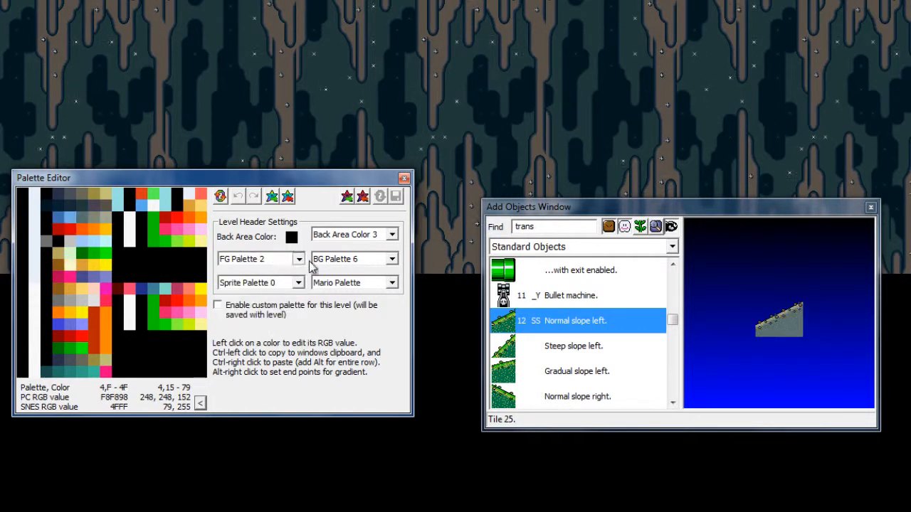
{"action": "left_click", "coordinate": [299, 259]}
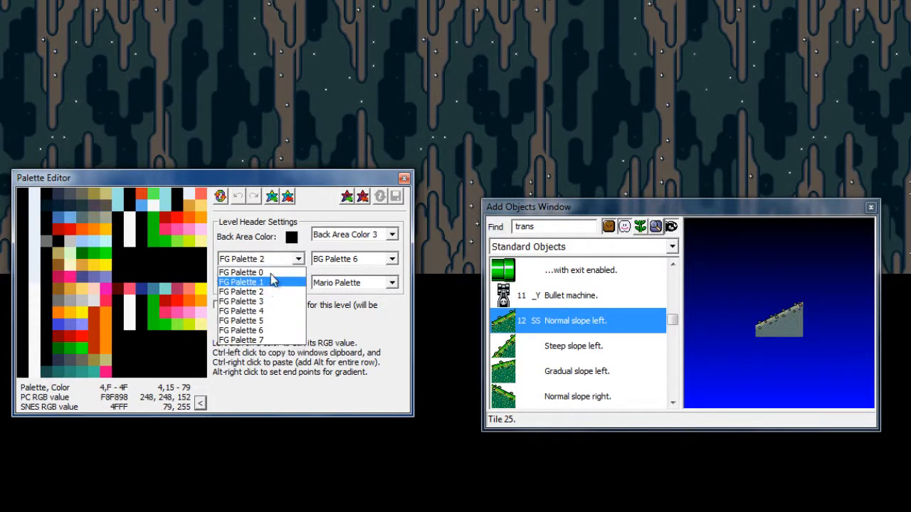
{"action": "left_click", "coordinate": [272, 282]}
{"action": "left_click", "coordinate": [269, 261]}
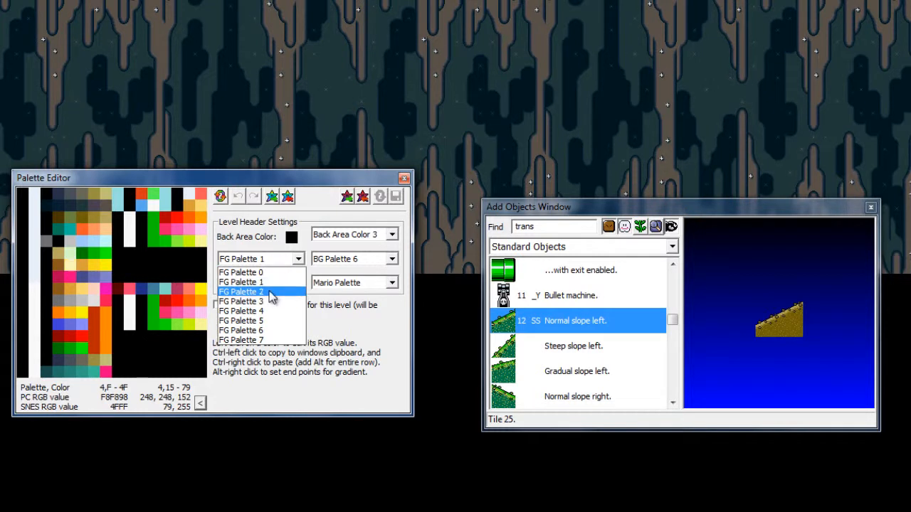
{"action": "left_click", "coordinate": [269, 291]}
{"action": "left_click", "coordinate": [269, 261]}
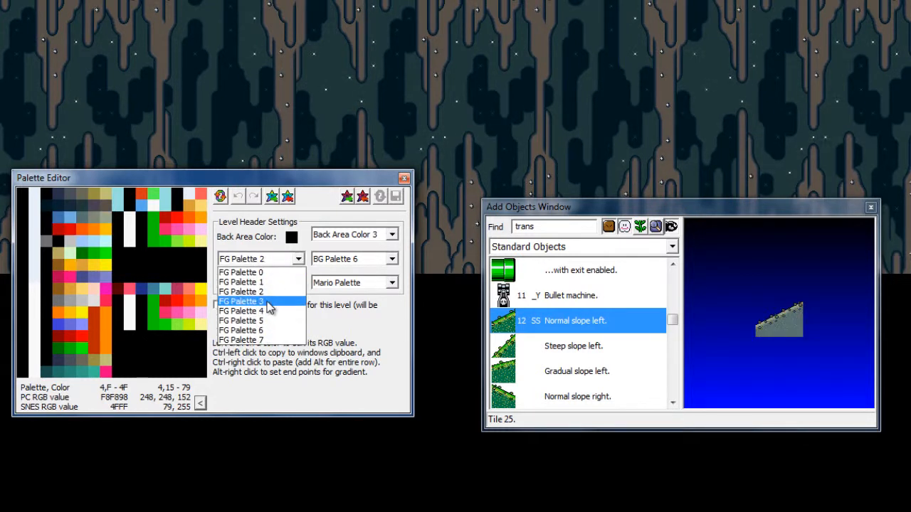
{"action": "left_click", "coordinate": [269, 301]}
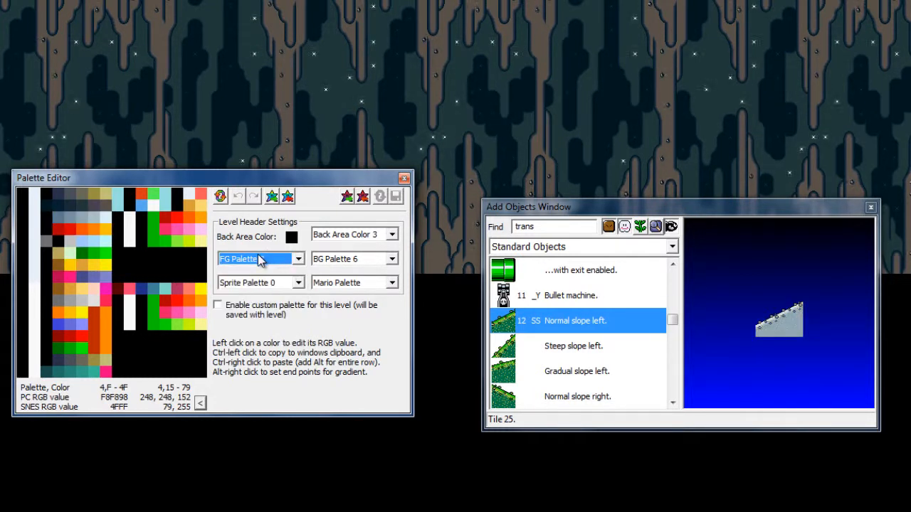
Step: Preview the normal slope with FG Palettes 4, 5 and 6
{"action": "left_click", "coordinate": [261, 261]}
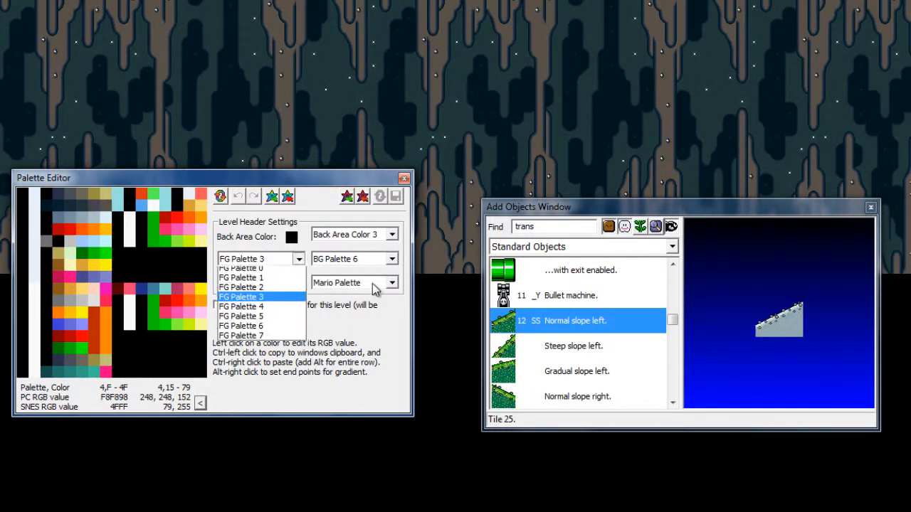
{"action": "left_click", "coordinate": [271, 313]}
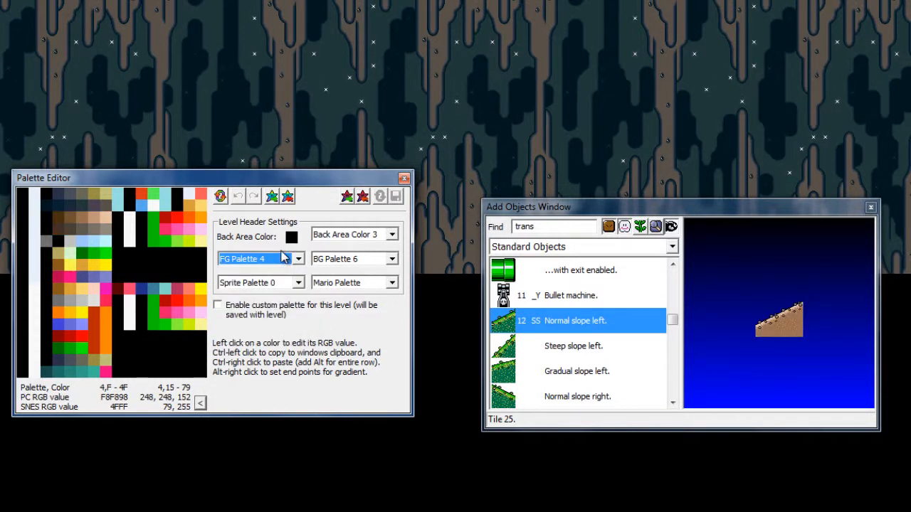
{"action": "left_click", "coordinate": [299, 261]}
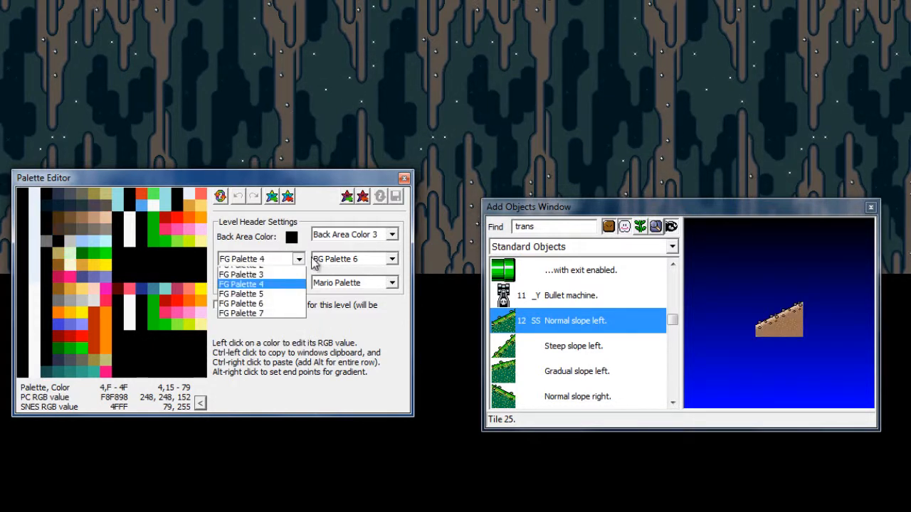
{"action": "left_click", "coordinate": [282, 323]}
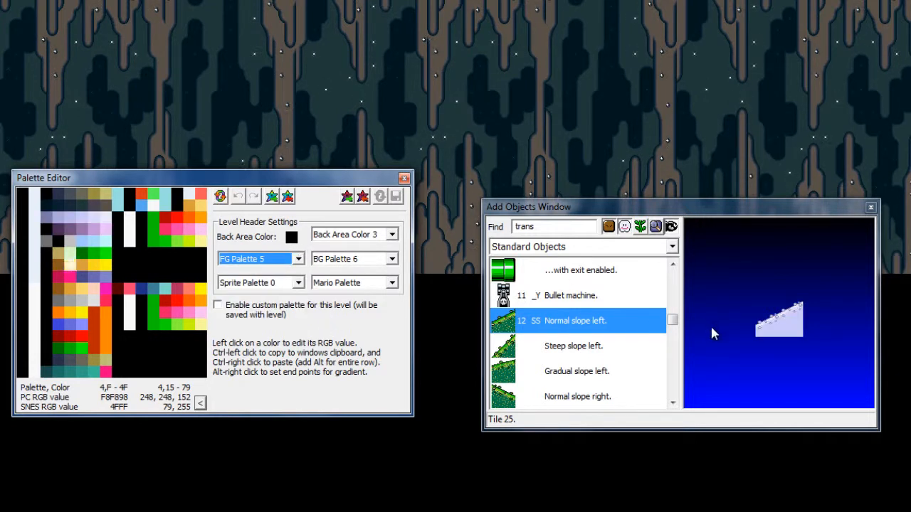
{"action": "left_click", "coordinate": [88, 106]}
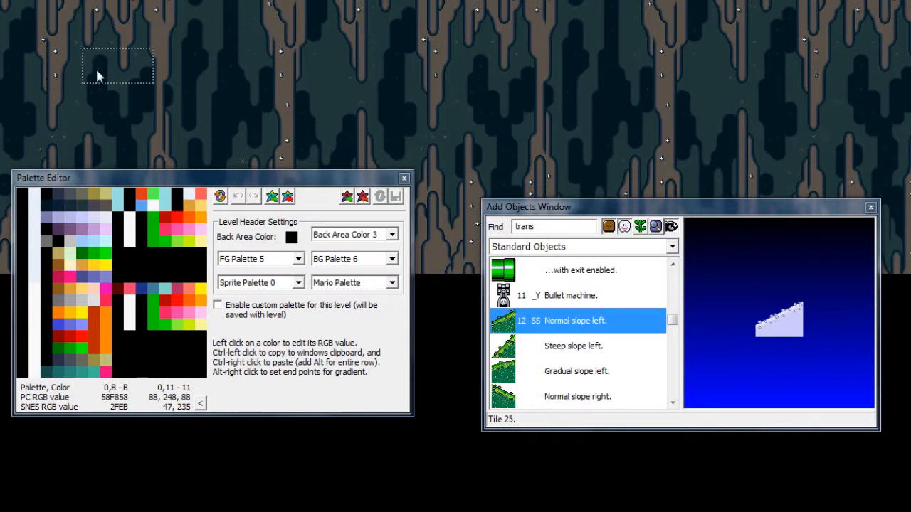
{"action": "left_click", "coordinate": [266, 260]}
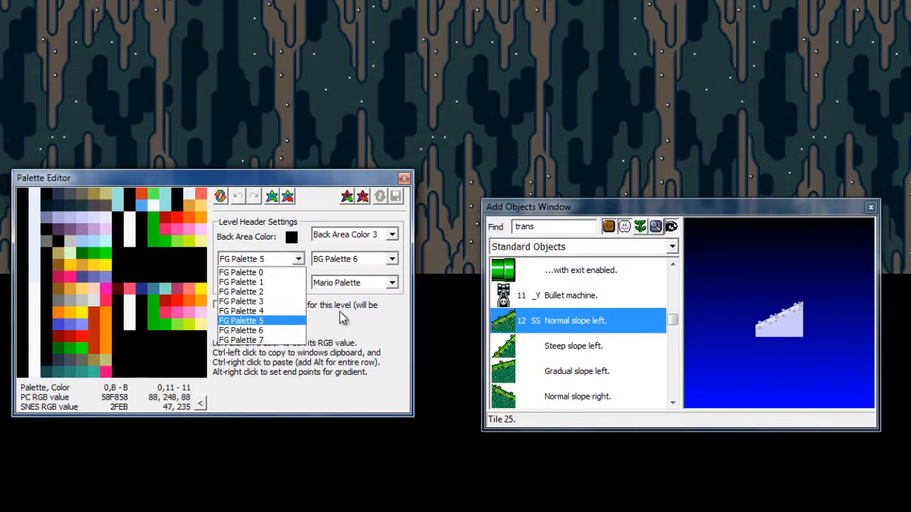
{"action": "left_click", "coordinate": [294, 332]}
{"action": "left_click", "coordinate": [823, 333]}
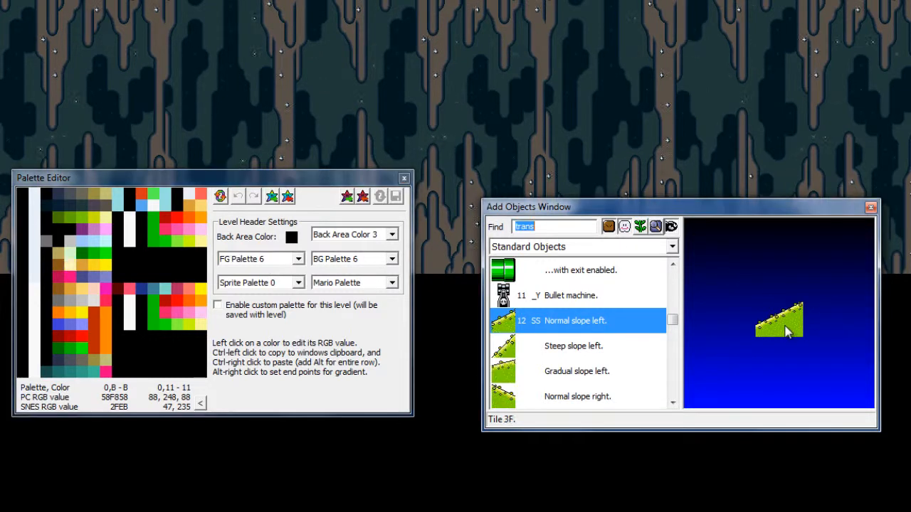
Step: Compare the slope's colours in FG Palette 0 against FG Palette 6, and try FG Palette 7
{"action": "left_click", "coordinate": [224, 261]}
{"action": "left_click", "coordinate": [268, 271]}
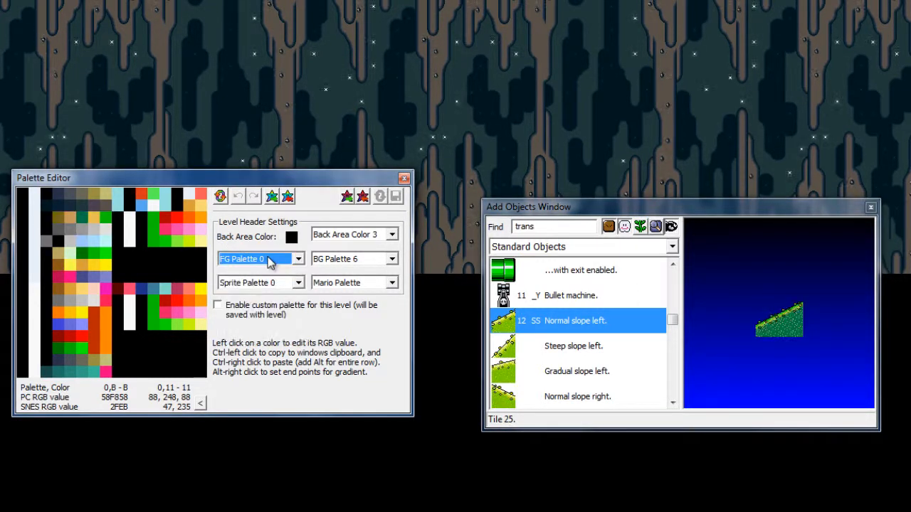
{"action": "left_click", "coordinate": [271, 262]}
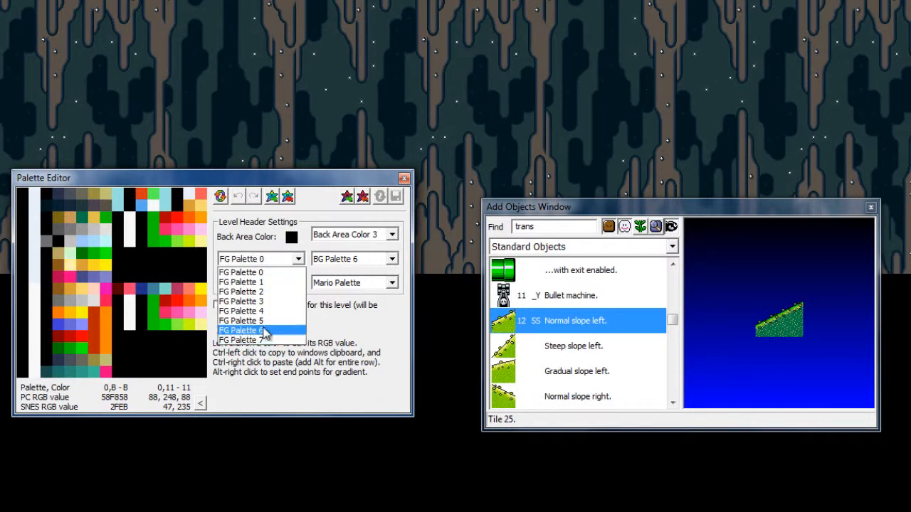
{"action": "left_click", "coordinate": [299, 329]}
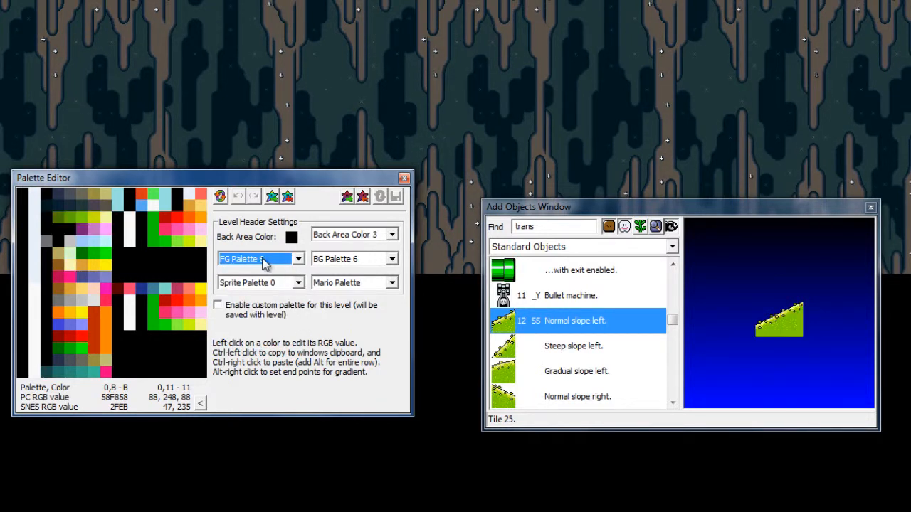
{"action": "left_click", "coordinate": [264, 263]}
{"action": "left_click", "coordinate": [279, 340]}
{"action": "left_click", "coordinate": [763, 334]}
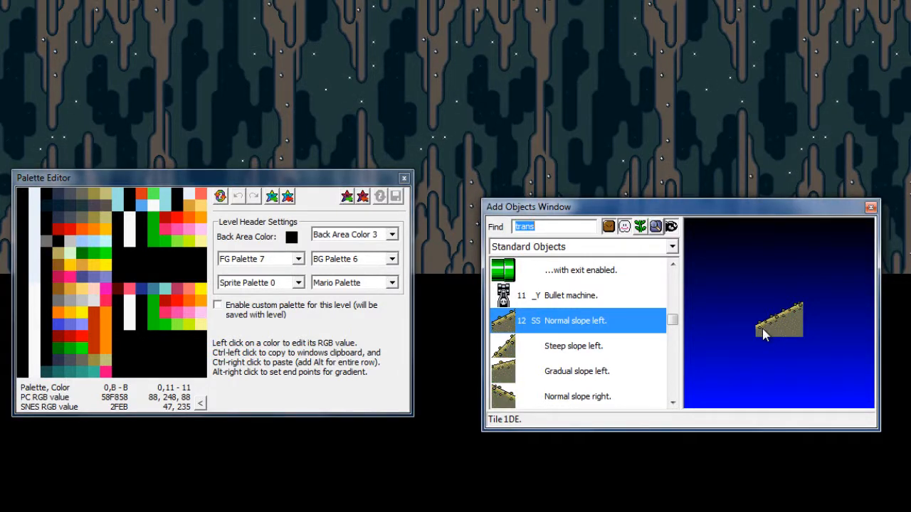
Step: Set the level's foreground palette to FG Palette 4
{"action": "left_click", "coordinate": [274, 260]}
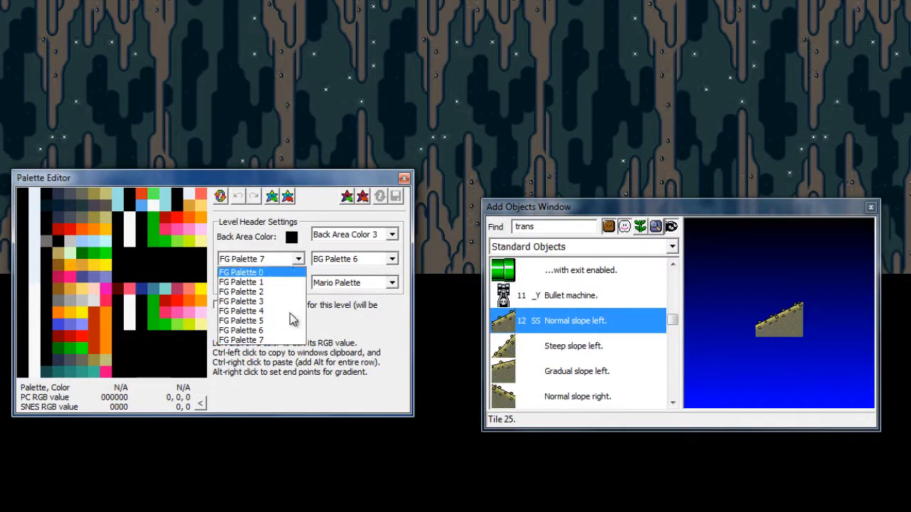
{"action": "left_click", "coordinate": [265, 311]}
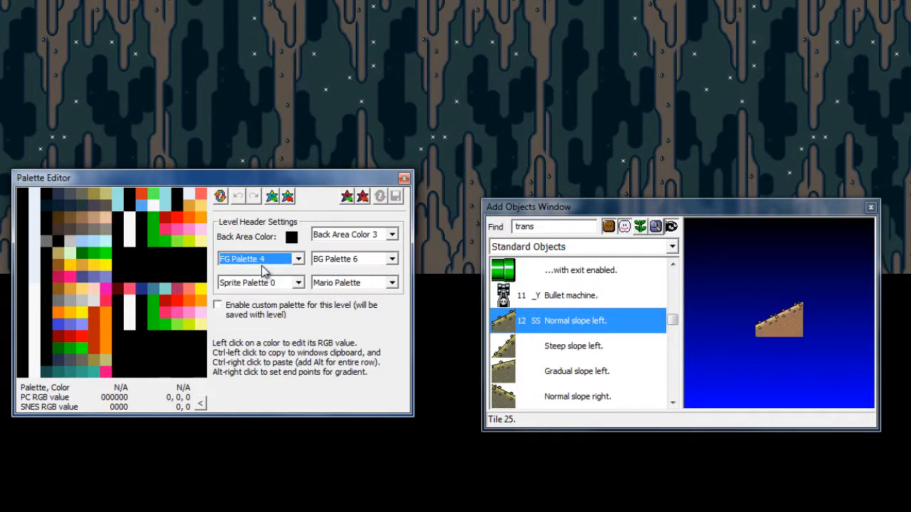
{"action": "left_click", "coordinate": [264, 261]}
{"action": "left_click", "coordinate": [264, 234]}
Step: Try Back Area Color 0 for the level, and set it to Back Area Color 4
{"action": "left_click", "coordinate": [368, 235]}
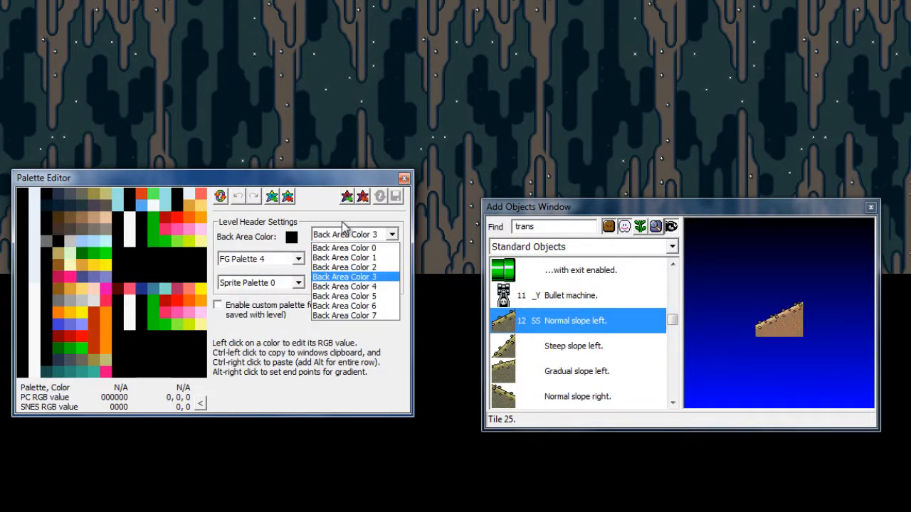
{"action": "left_click", "coordinate": [378, 249]}
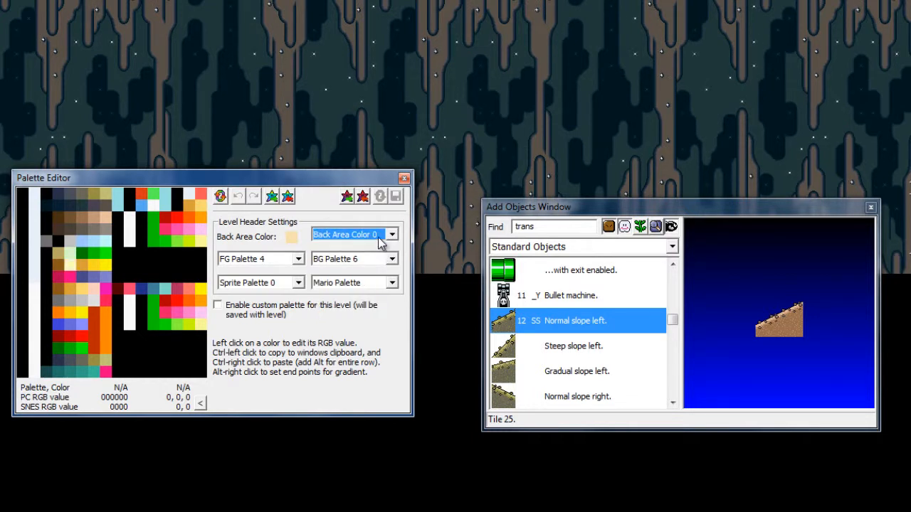
{"action": "left_click", "coordinate": [373, 238]}
{"action": "left_click", "coordinate": [370, 287]}
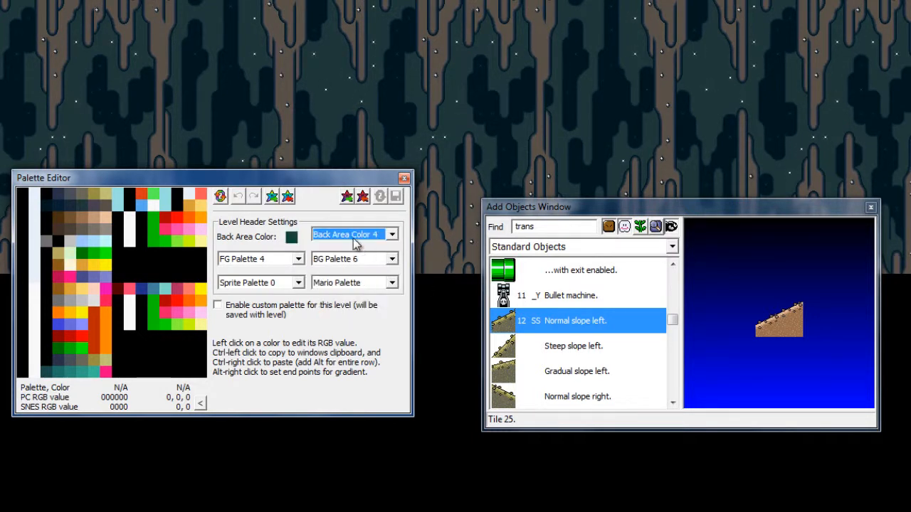
{"action": "left_click_drag", "start_coordinate": [94, 63], "coordinate": [149, 121]}
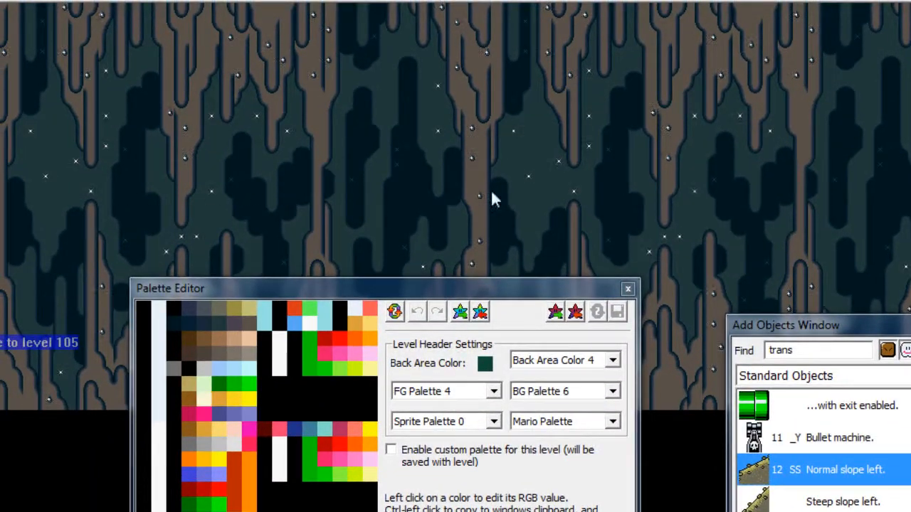
Step: Preview the cave background with BG Palettes 0, 1 and 2
{"action": "left_click", "coordinate": [562, 395]}
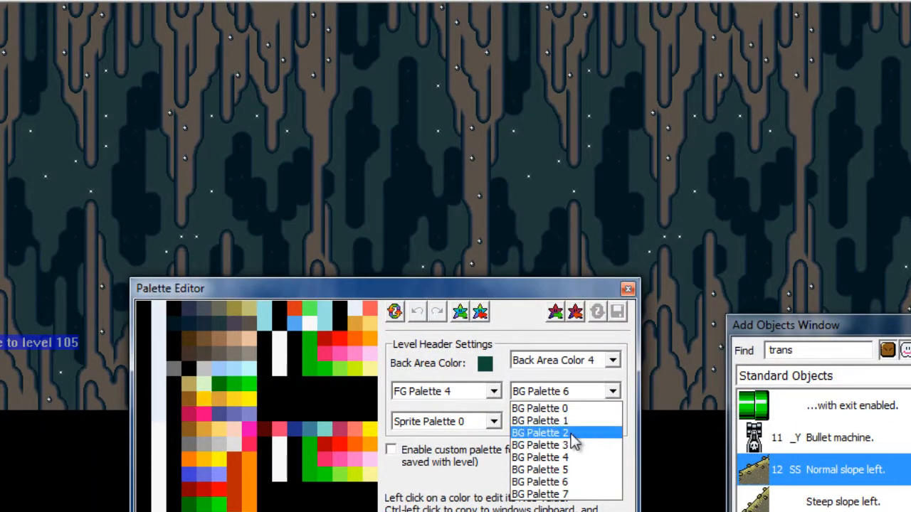
{"action": "left_click", "coordinate": [578, 412]}
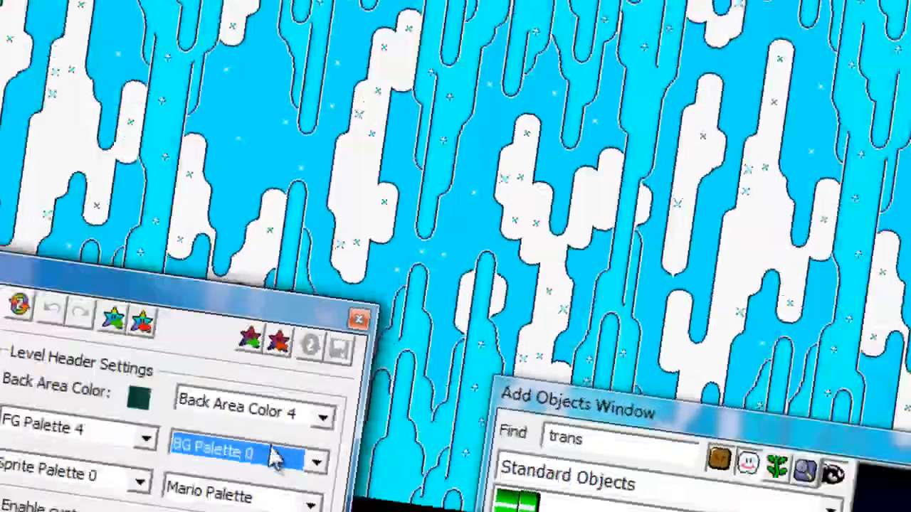
{"action": "left_click", "coordinate": [580, 393]}
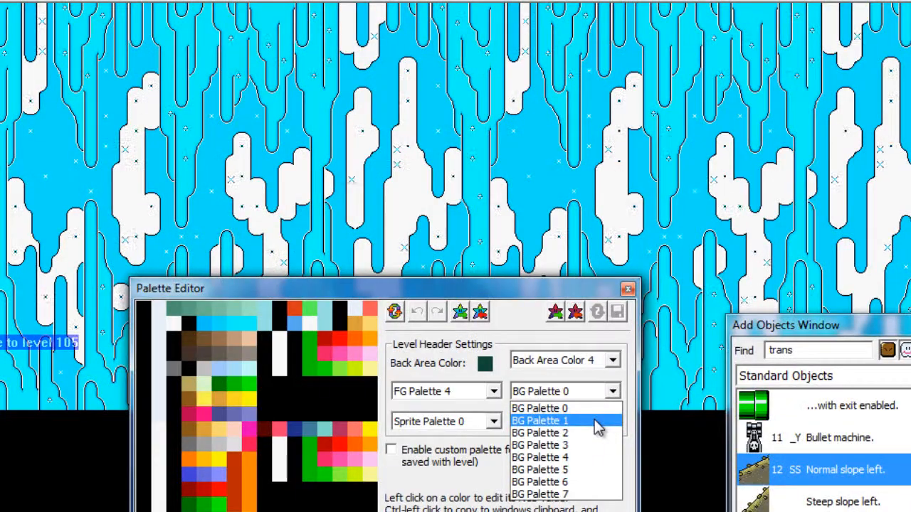
{"action": "left_click", "coordinate": [324, 478]}
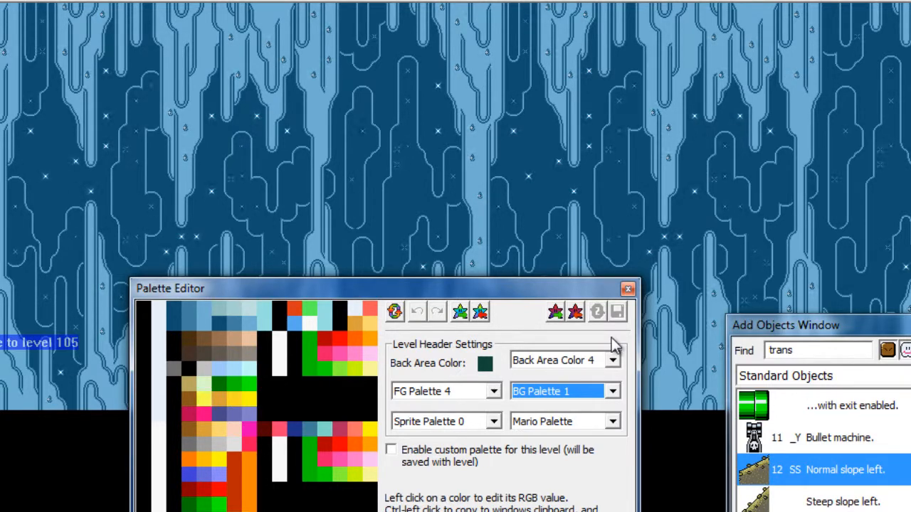
{"action": "left_click", "coordinate": [574, 392]}
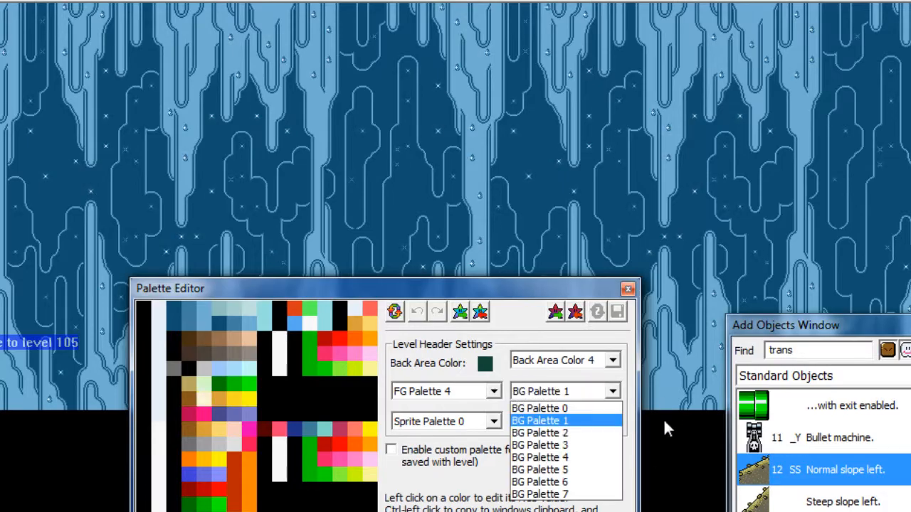
{"action": "left_click", "coordinate": [594, 434]}
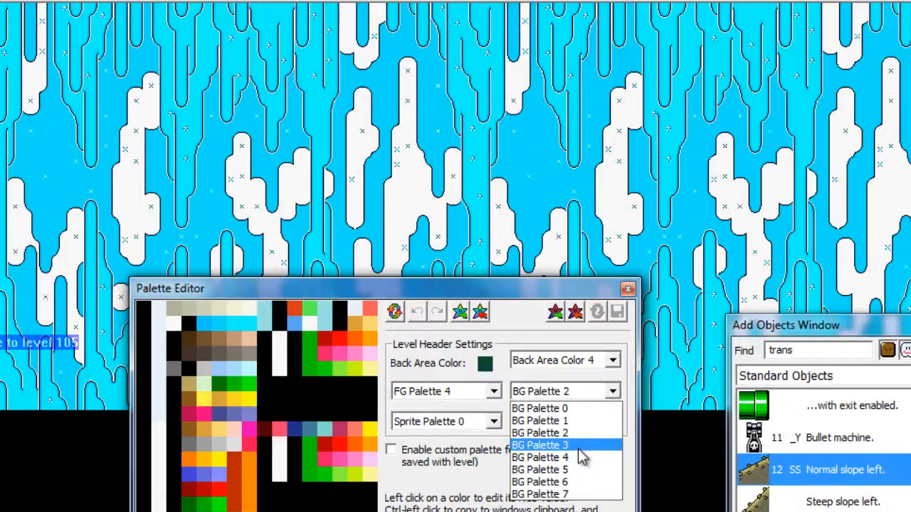
Step: Try BG Palette 3 on the cave background and switch it to BG Palette 4
{"action": "left_click", "coordinate": [578, 448]}
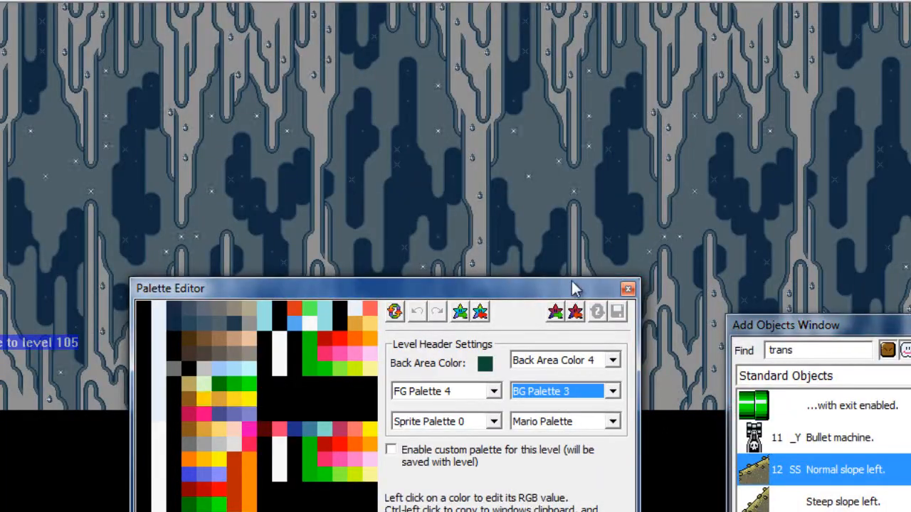
{"action": "left_click", "coordinate": [556, 253]}
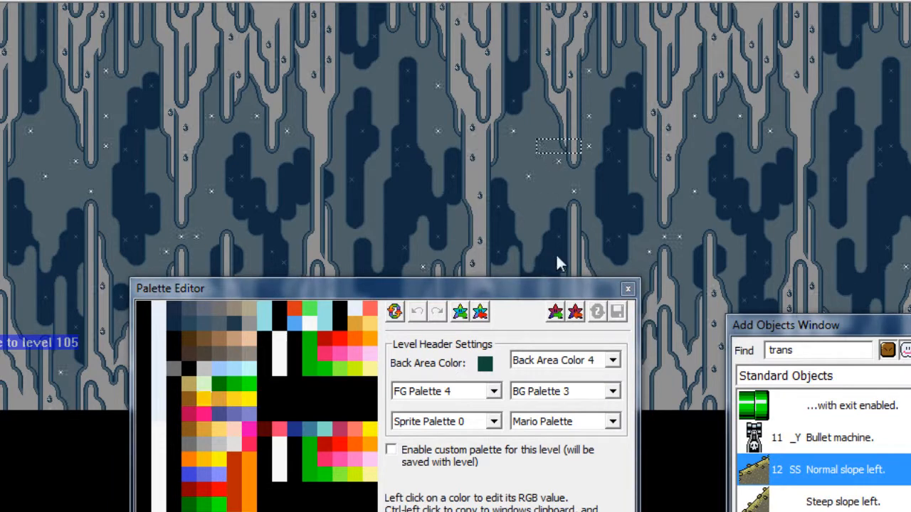
{"action": "left_click", "coordinate": [585, 393]}
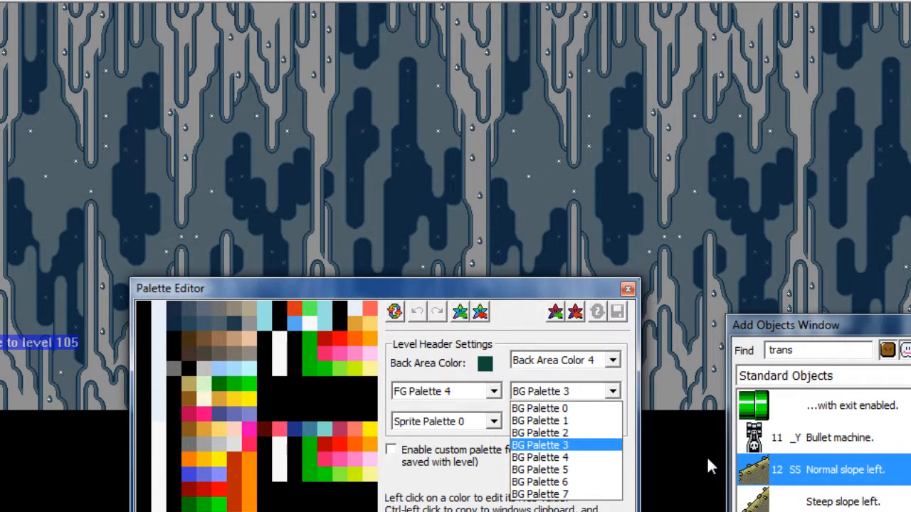
{"action": "left_click", "coordinate": [580, 462]}
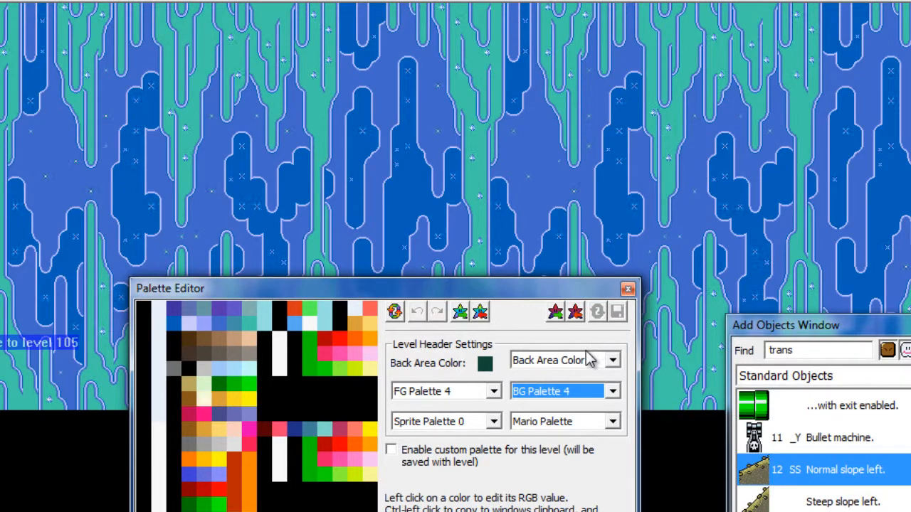
Step: Preview the cave background with BG Palettes 5, 6 and 7
{"action": "left_click", "coordinate": [596, 393]}
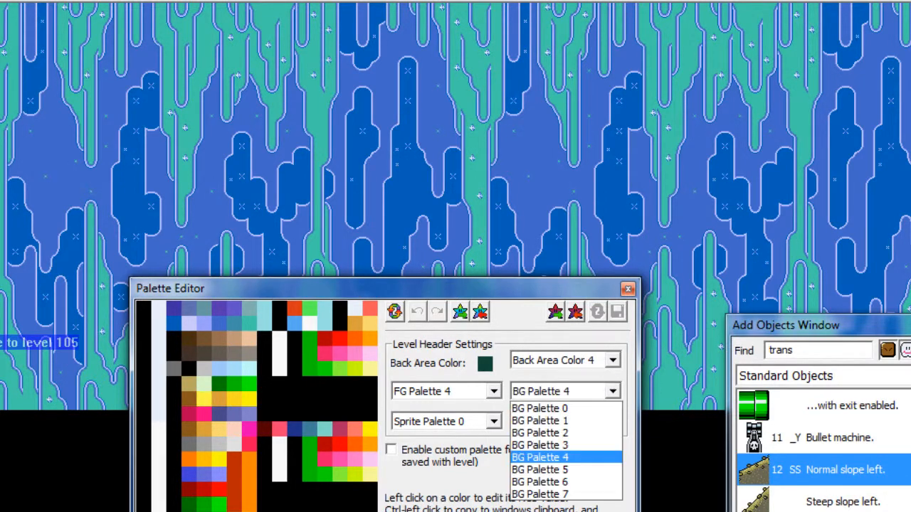
{"action": "left_click", "coordinate": [568, 471]}
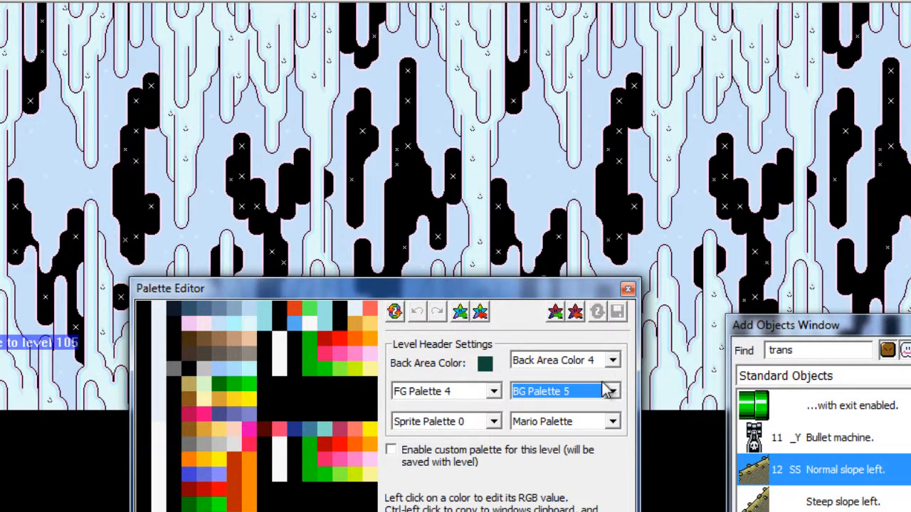
{"action": "left_click", "coordinate": [613, 392]}
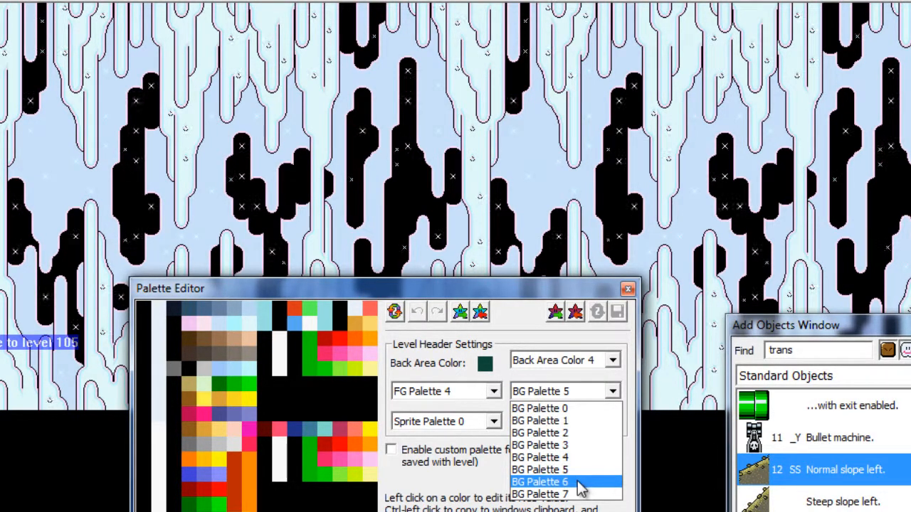
{"action": "left_click", "coordinate": [581, 484]}
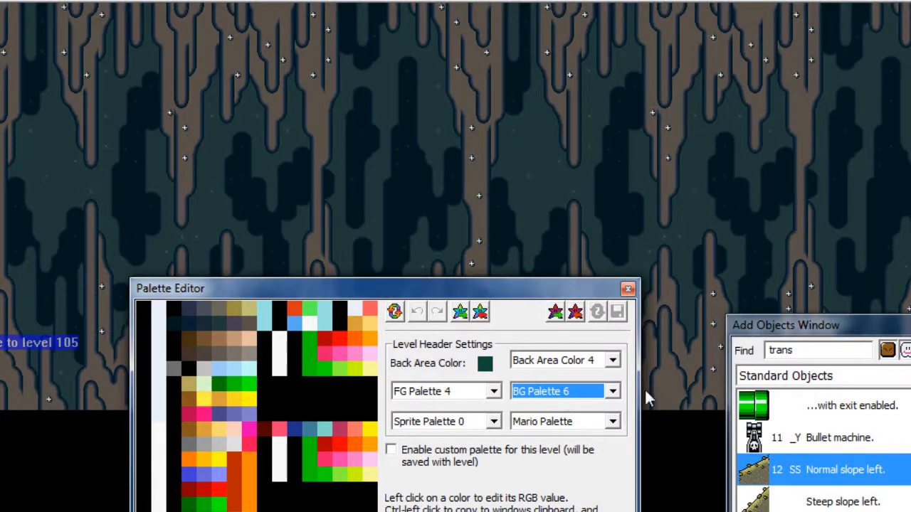
{"action": "left_click", "coordinate": [614, 391]}
{"action": "left_click", "coordinate": [591, 495]}
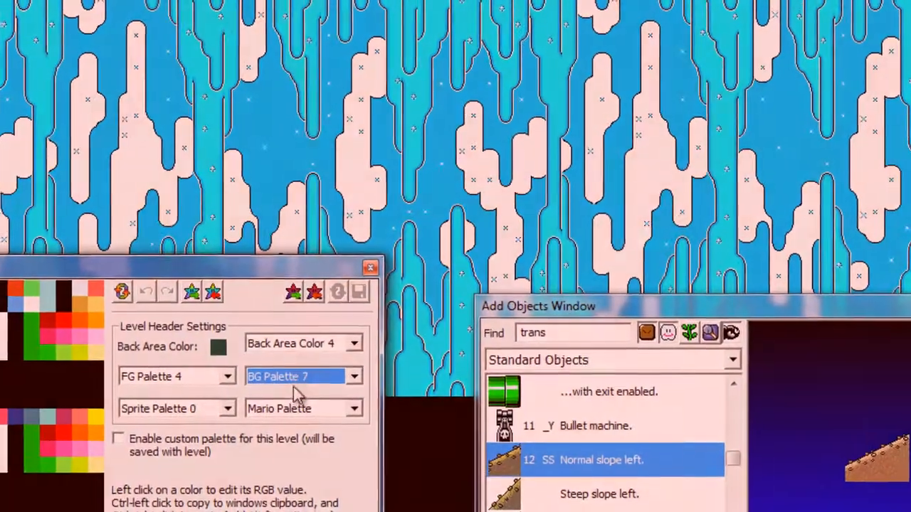
Step: Compare BG Palettes 6 and 1 on the cave background, keep BG Palette 6 and close the Palette Editor
{"action": "left_click", "coordinate": [296, 378]}
{"action": "left_click", "coordinate": [281, 474]}
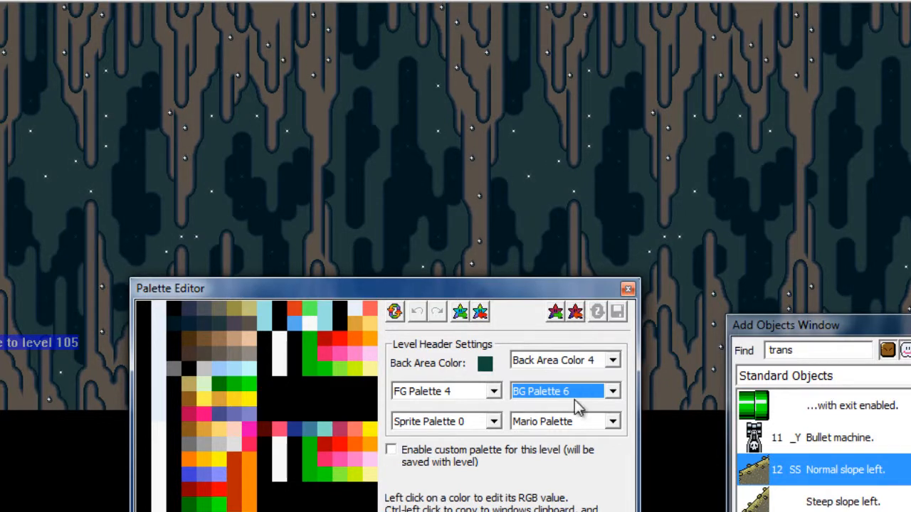
{"action": "left_click", "coordinate": [611, 393]}
{"action": "left_click", "coordinate": [603, 421]}
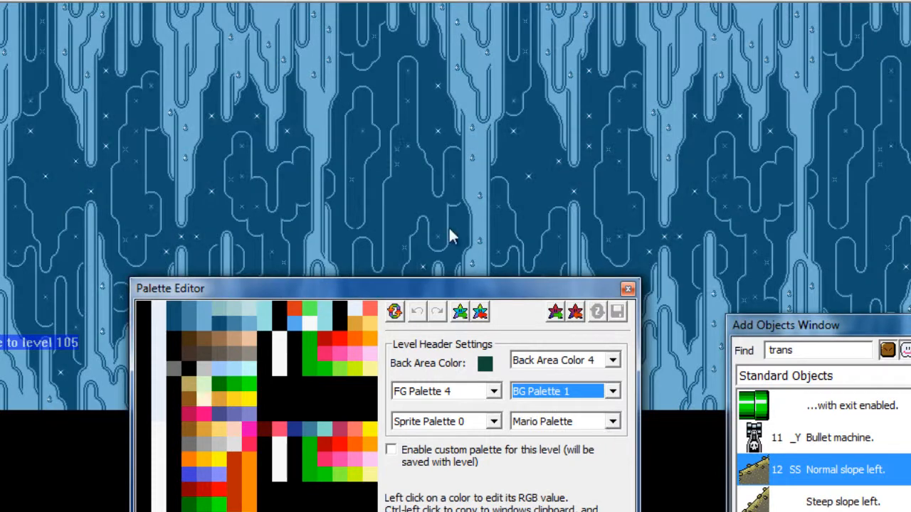
{"action": "left_click", "coordinate": [574, 393]}
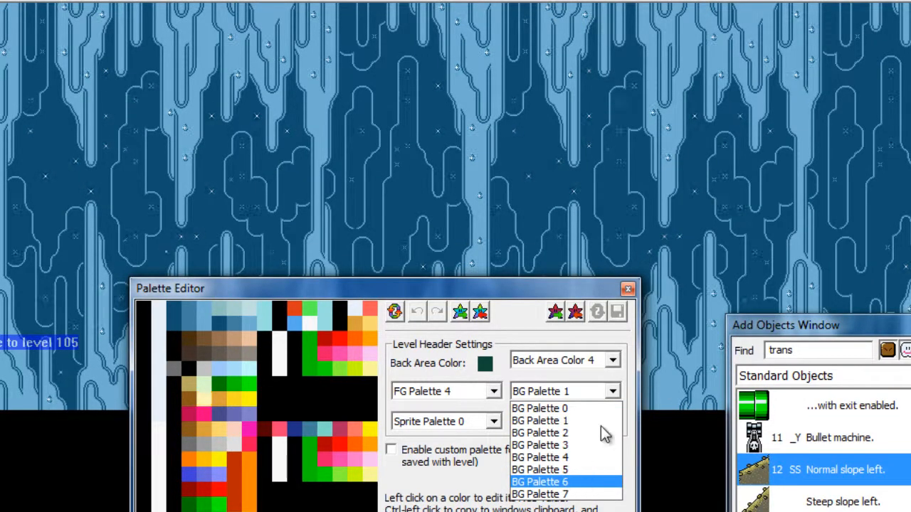
{"action": "left_click", "coordinate": [613, 391]}
{"action": "left_click_drag", "start_coordinate": [572, 296], "coordinate": [572, 348]}
{"action": "left_click", "coordinate": [627, 344]}
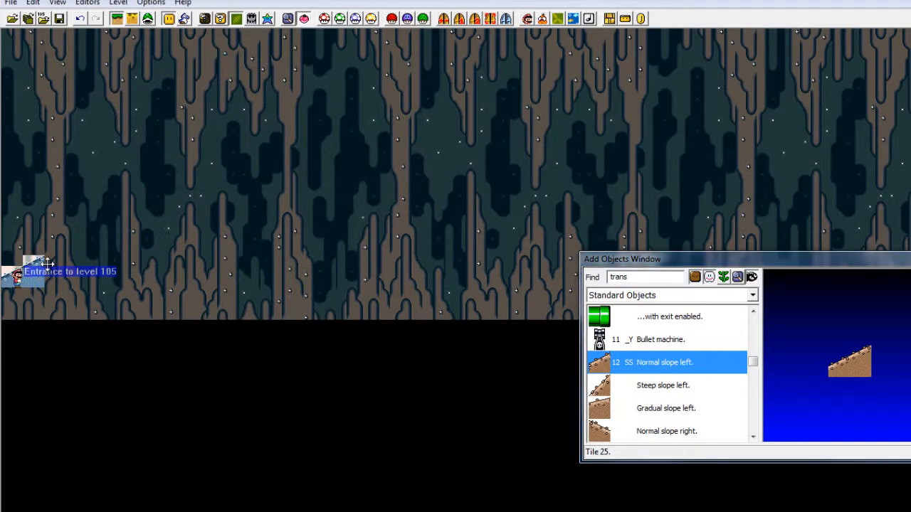
Step: Replace the slope at the level entrance with a Wide-scale ground ledge directly beneath Mario
{"action": "key", "text": "Down"}
{"action": "key", "text": "Down"}
{"action": "key", "text": "Down"}
{"action": "key", "text": "Down"}
{"action": "key", "text": "Down"}
{"action": "key", "text": "Down"}
{"action": "key", "text": "Down"}
{"action": "key", "text": "Down"}
{"action": "key", "text": "Down"}
{"action": "key", "text": "Down"}
{"action": "key", "text": "Down"}
{"action": "key", "text": "Down"}
{"action": "key", "text": "Down"}
{"action": "key", "text": "Down"}
{"action": "key", "text": "Down"}
{"action": "key", "text": "Down"}
{"action": "key", "text": "Down"}
{"action": "key", "text": "Down"}
{"action": "key", "text": "Down"}
{"action": "key", "text": "Down"}
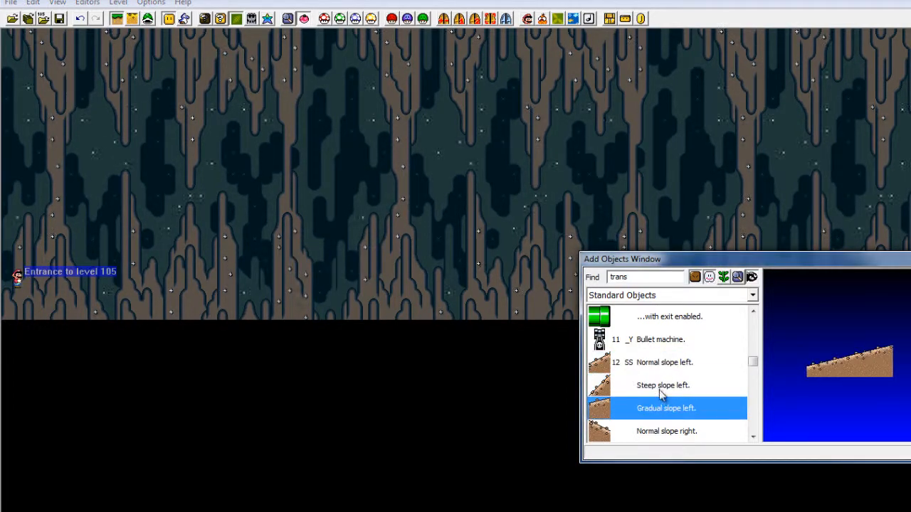
{"action": "key", "text": "Down"}
{"action": "key", "text": "Down"}
{"action": "key", "text": "Down"}
{"action": "key", "text": "Down"}
{"action": "key", "text": "Down"}
{"action": "key", "text": "Down"}
{"action": "key", "text": "Down"}
{"action": "key", "text": "Down"}
{"action": "key", "text": "Down"}
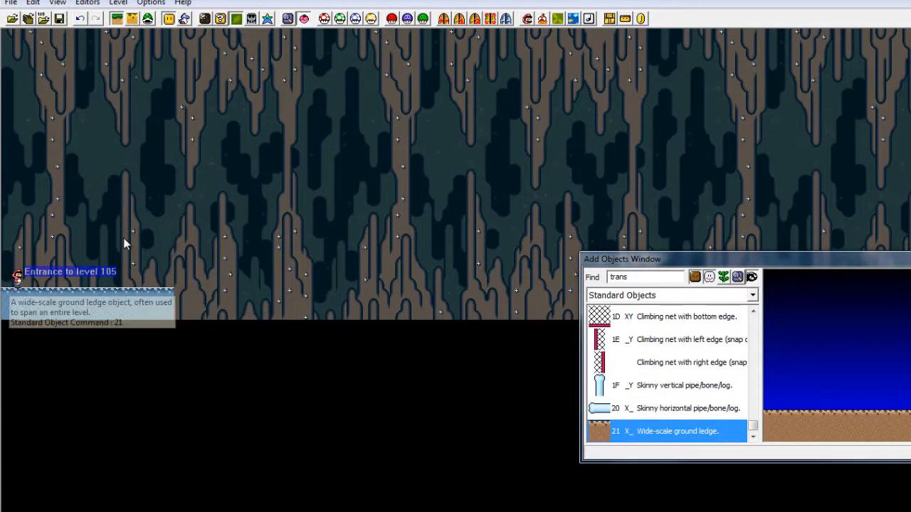
{"action": "left_click", "coordinate": [154, 290]}
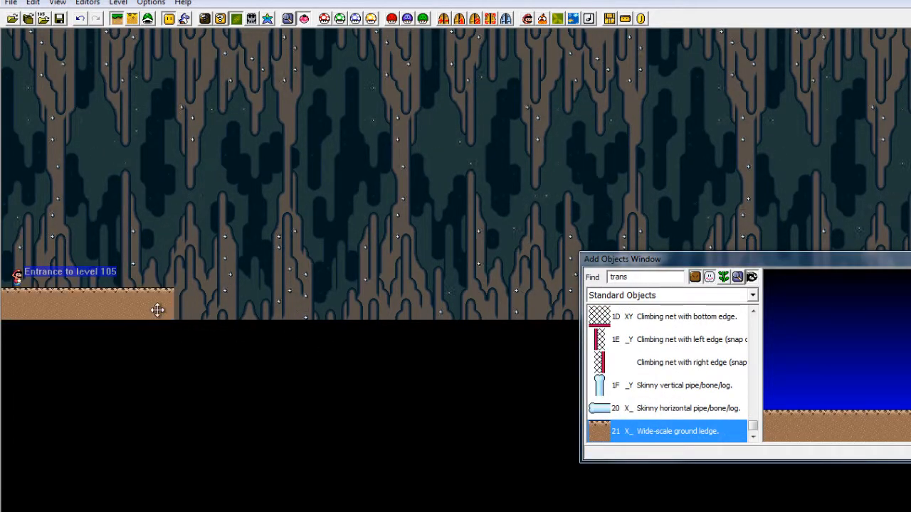
{"action": "left_click_drag", "start_coordinate": [157, 308], "coordinate": [152, 313]}
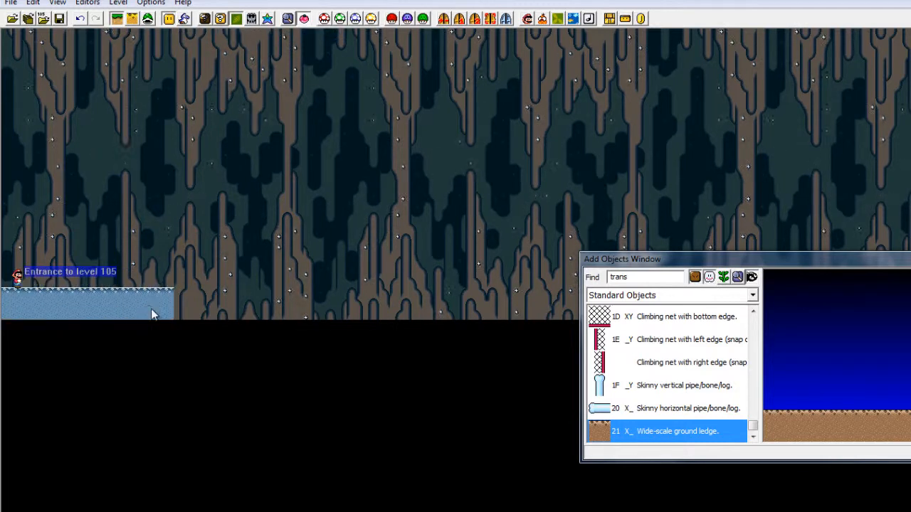
{"action": "left_click", "coordinate": [198, 244]}
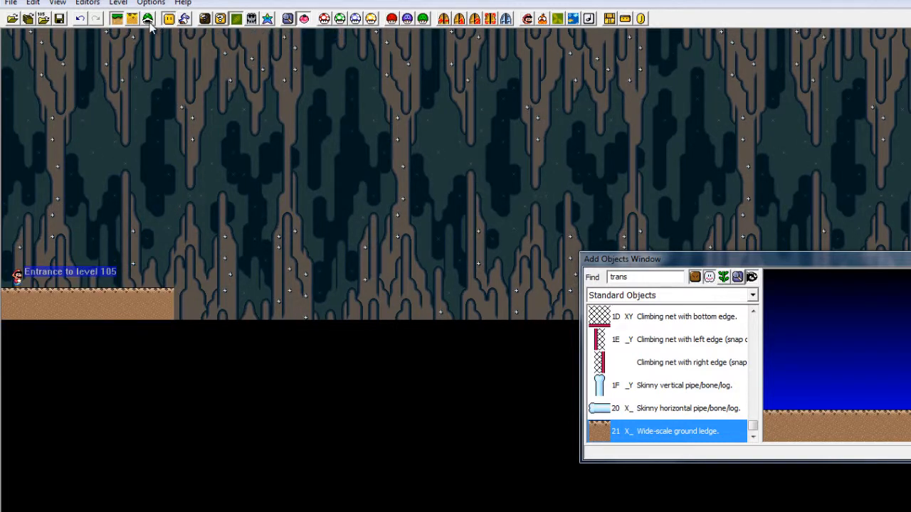
Step: Place a Goomba sprite on the ground ledge ahead of the level entrance
{"action": "left_click", "coordinate": [184, 19]}
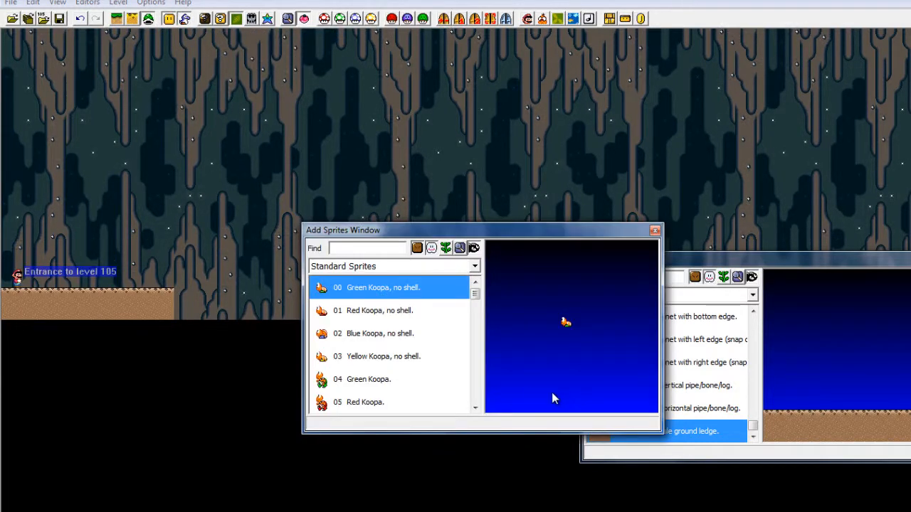
{"action": "key", "text": "Down"}
{"action": "key", "text": "Down"}
{"action": "key", "text": "Down"}
{"action": "key", "text": "Down"}
{"action": "key", "text": "Down"}
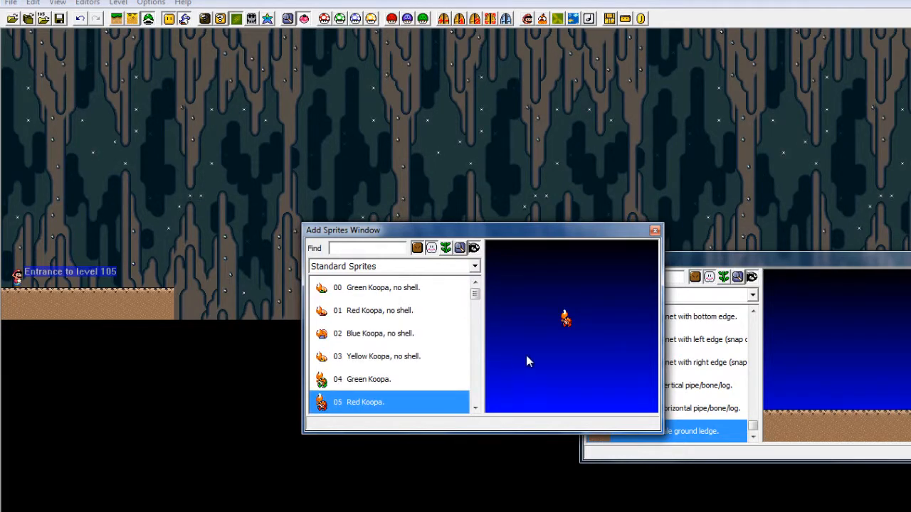
{"action": "key", "text": "Down"}
{"action": "key", "text": "Down"}
{"action": "key", "text": "Down"}
{"action": "key", "text": "Down"}
{"action": "key", "text": "Down"}
{"action": "key", "text": "Down"}
{"action": "key", "text": "Down"}
{"action": "key", "text": "Down"}
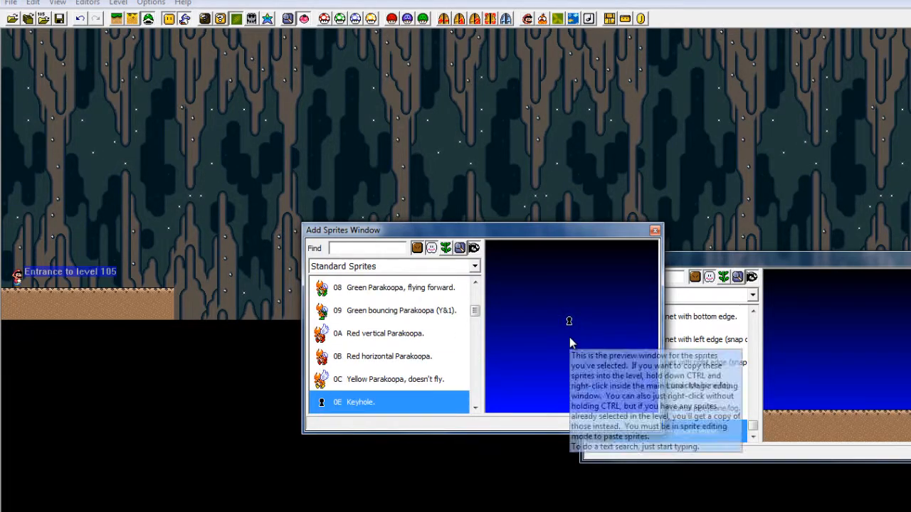
{"action": "key", "text": "Down"}
{"action": "left_click", "coordinate": [112, 288]}
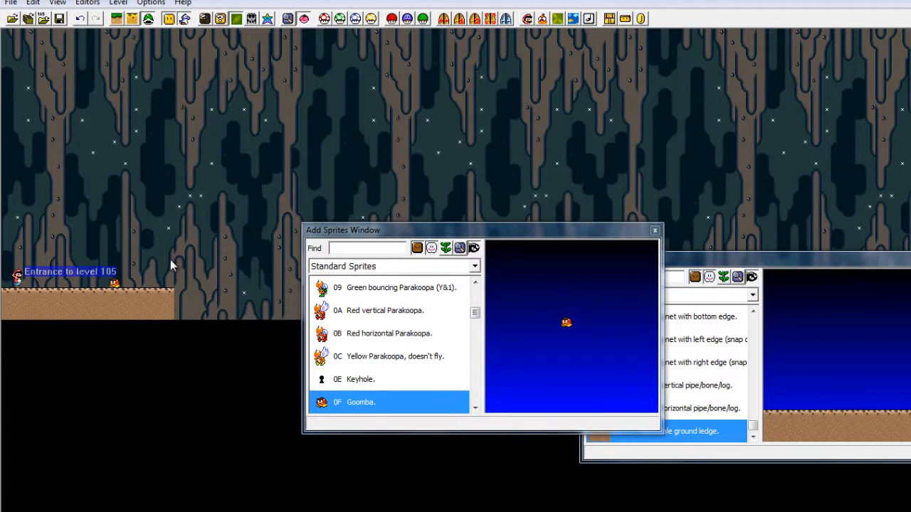
Step: Try a Green Yoshi sprite between the level entrance and the Goomba, and close the Add Sprites Window
{"action": "left_click", "coordinate": [386, 379]}
{"action": "scroll", "coordinate": [334, 322], "scroll_direction": "down", "scroll_amount": 6}
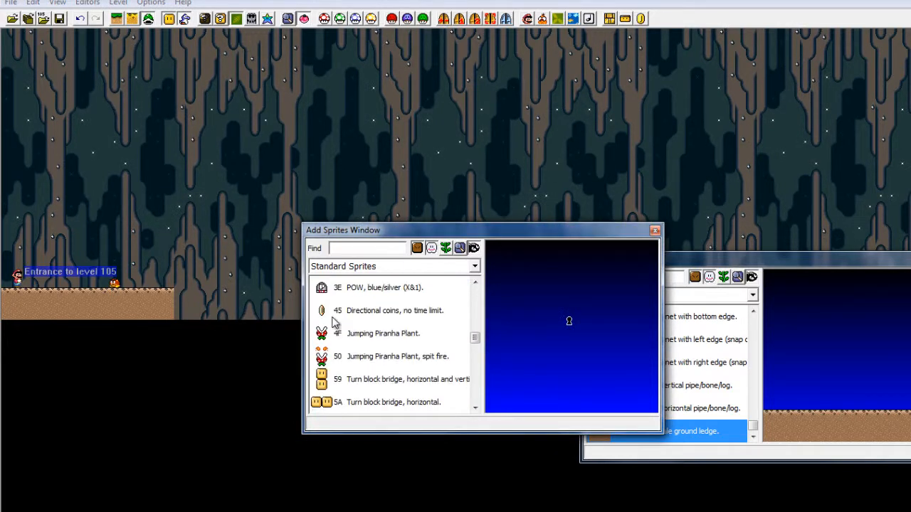
{"action": "left_click", "coordinate": [334, 318]}
{"action": "scroll", "coordinate": [335, 324], "scroll_direction": "up", "scroll_amount": 2}
{"action": "scroll", "coordinate": [335, 328], "scroll_direction": "down", "scroll_amount": 2}
{"action": "scroll", "coordinate": [334, 334], "scroll_direction": "up", "scroll_amount": 1}
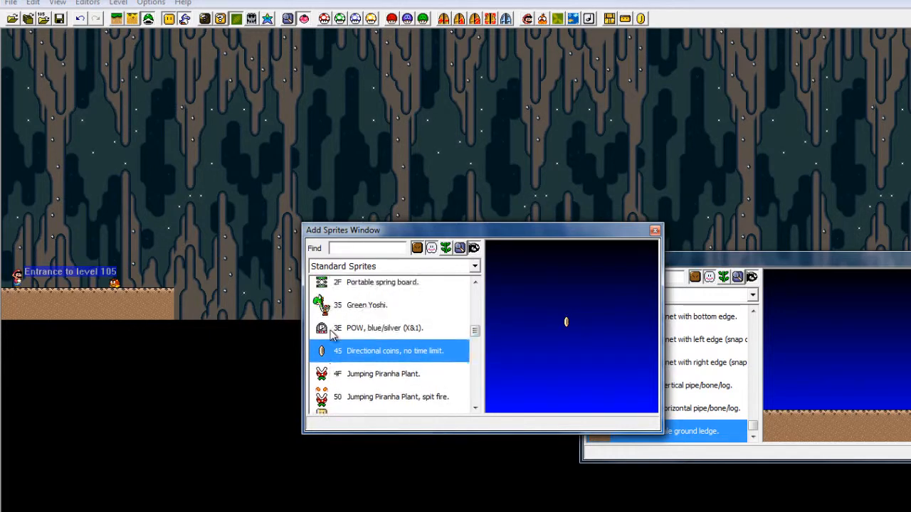
{"action": "scroll", "coordinate": [333, 335], "scroll_direction": "up", "scroll_amount": 2}
{"action": "left_click", "coordinate": [335, 402]}
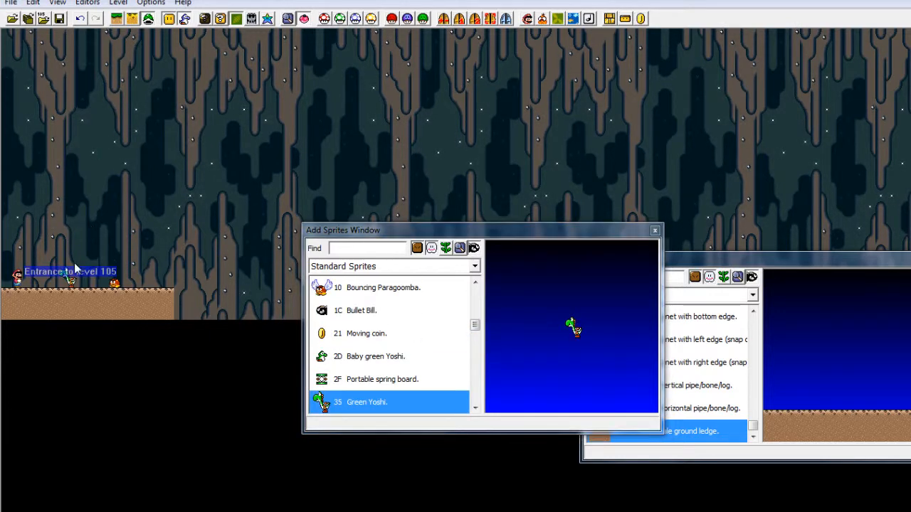
{"action": "left_click_drag", "start_coordinate": [69, 278], "coordinate": [65, 270]}
{"action": "left_click", "coordinate": [656, 232]}
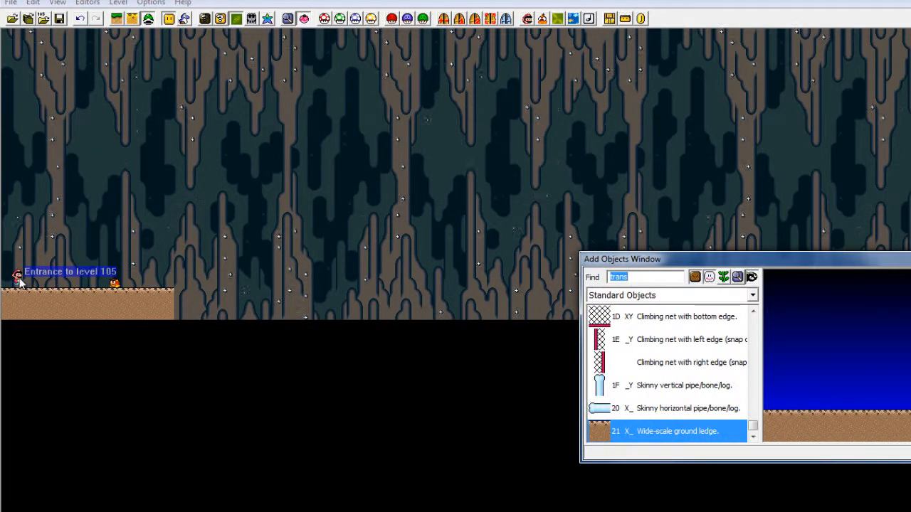
Step: Move the main entrance of level 105 up and slightly to the right, above the ground ledge
{"action": "left_click", "coordinate": [80, 284]}
{"action": "left_click_drag", "start_coordinate": [237, 169], "coordinate": [132, 257]}
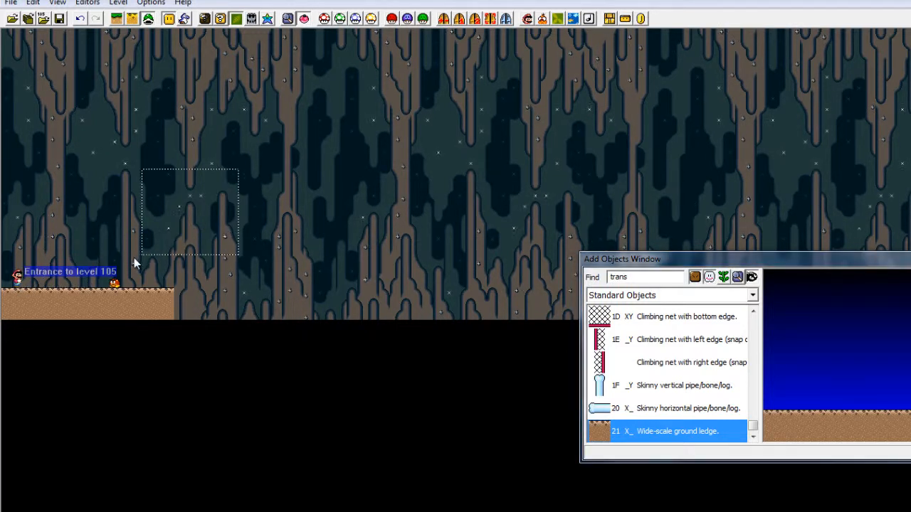
{"action": "mouse_move", "coordinate": [16, 279]}
{"action": "left_mouse_down"}
{"action": "mouse_move", "coordinate": [41, 237]}
{"action": "mouse_move", "coordinate": [26, 210]}
{"action": "mouse_move", "coordinate": [28, 228]}
{"action": "mouse_move", "coordinate": [21, 222]}
{"action": "mouse_move", "coordinate": [161, 250]}
{"action": "mouse_move", "coordinate": [136, 140]}
{"action": "mouse_move", "coordinate": [53, 157]}
{"action": "mouse_move", "coordinate": [61, 191]}
{"action": "mouse_move", "coordinate": [15, 232]}
{"action": "mouse_move", "coordinate": [31, 236]}
{"action": "left_mouse_up"}
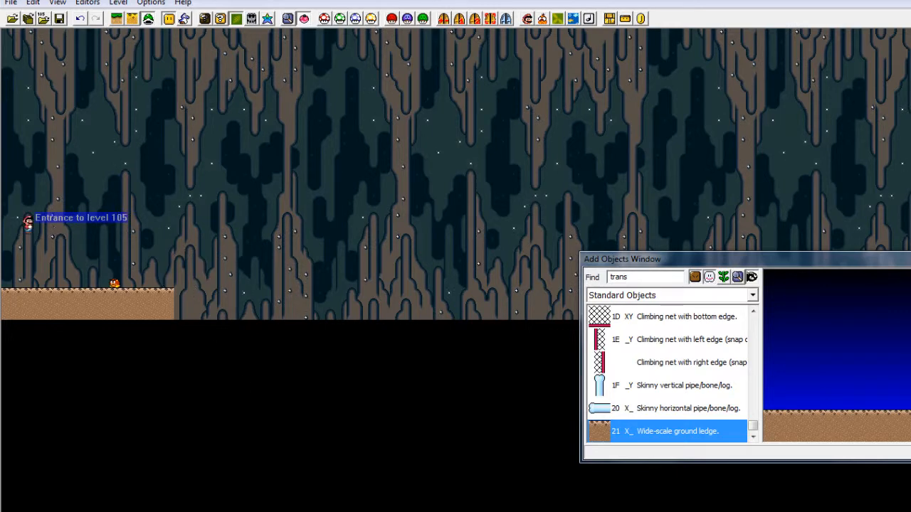
Step: Move the midway entrance back near the start of the level, into screen 01, and show the screen boundaries
{"action": "mouse_move", "coordinate": [35, 511]}
{"action": "left_mouse_down"}
{"action": "mouse_move", "coordinate": [114, 511]}
{"action": "mouse_move", "coordinate": [234, 492]}
{"action": "mouse_move", "coordinate": [251, 473]}
{"action": "left_mouse_up"}
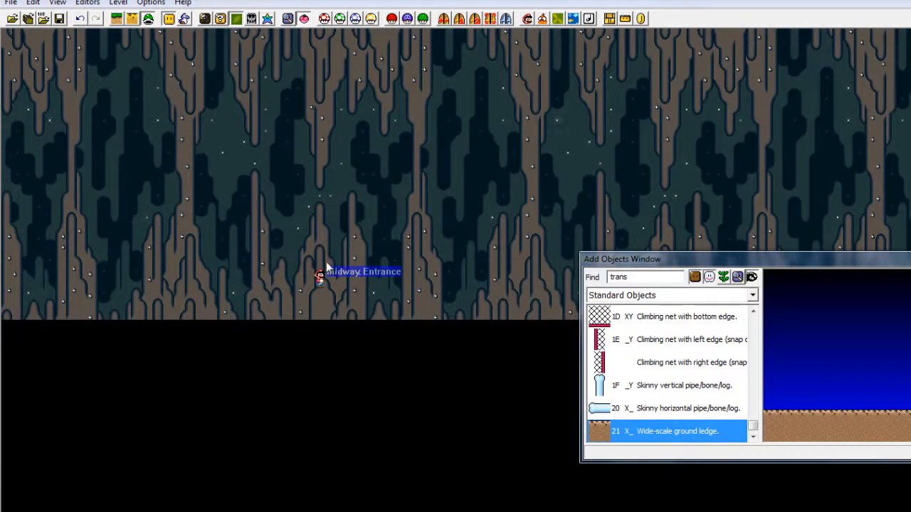
{"action": "mouse_move", "coordinate": [298, 264]}
{"action": "left_mouse_down"}
{"action": "mouse_move", "coordinate": [179, 236]}
{"action": "mouse_move", "coordinate": [2, 221]}
{"action": "mouse_move", "coordinate": [1, 211]}
{"action": "mouse_move", "coordinate": [1, 202]}
{"action": "mouse_move", "coordinate": [126, 248]}
{"action": "mouse_move", "coordinate": [110, 240]}
{"action": "mouse_move", "coordinate": [118, 230]}
{"action": "mouse_move", "coordinate": [207, 225]}
{"action": "mouse_move", "coordinate": [228, 214]}
{"action": "left_mouse_up"}
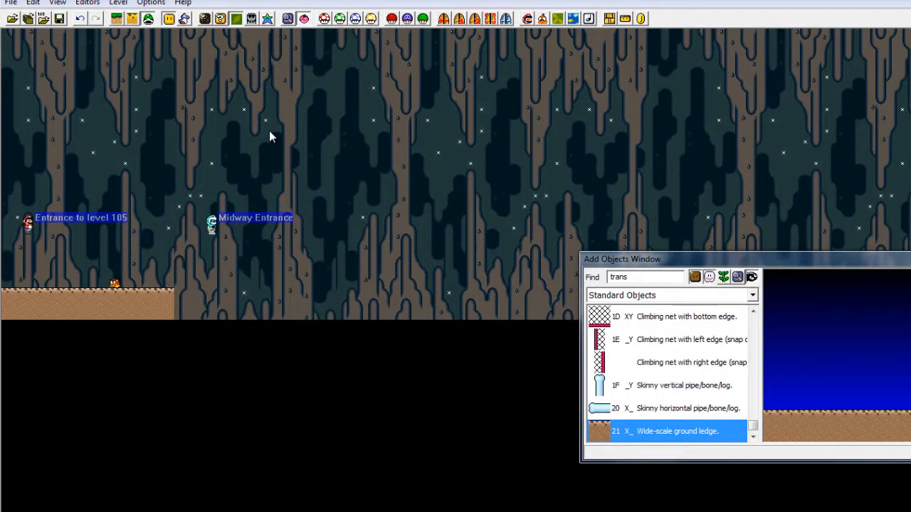
{"action": "left_click", "coordinate": [506, 19]}
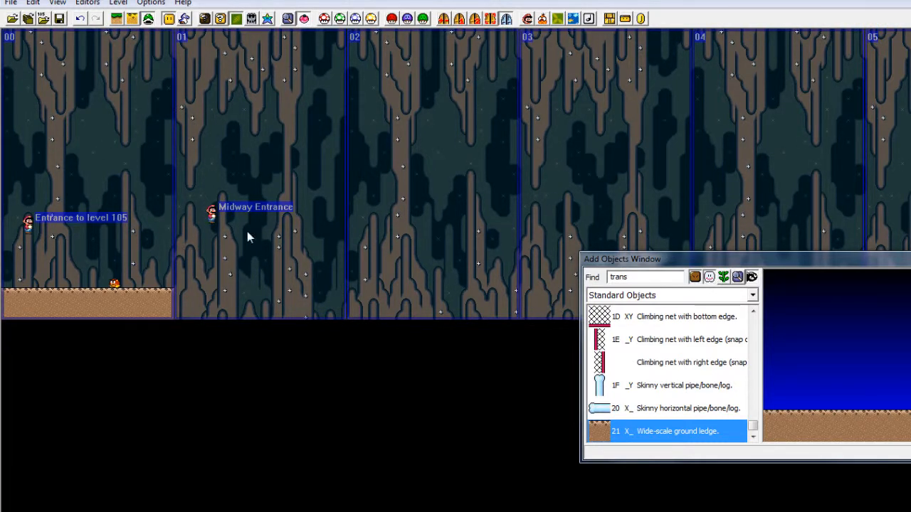
Step: Align the midway entrance in screen 01 with the main entrance's position in screen 00, and raise both entrances slightly
{"action": "left_click_drag", "start_coordinate": [209, 213], "coordinate": [222, 224]}
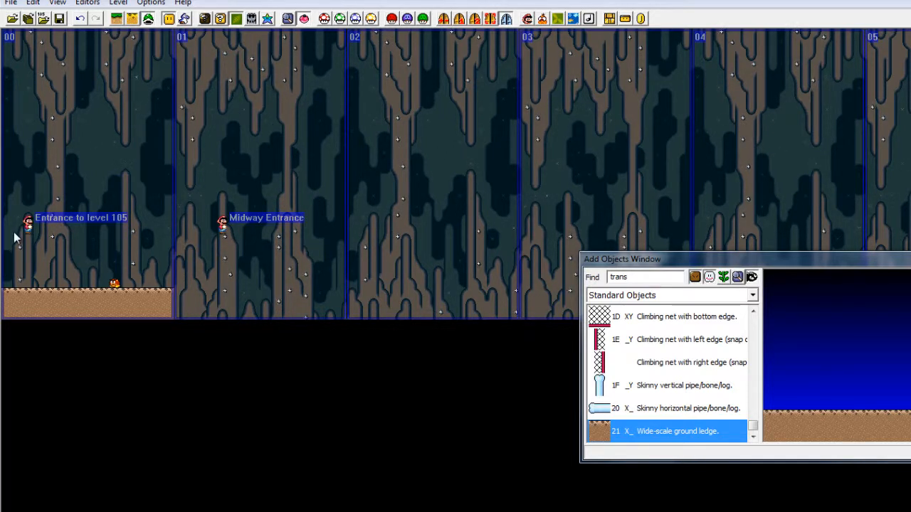
{"action": "left_click_drag", "start_coordinate": [222, 225], "coordinate": [197, 226]}
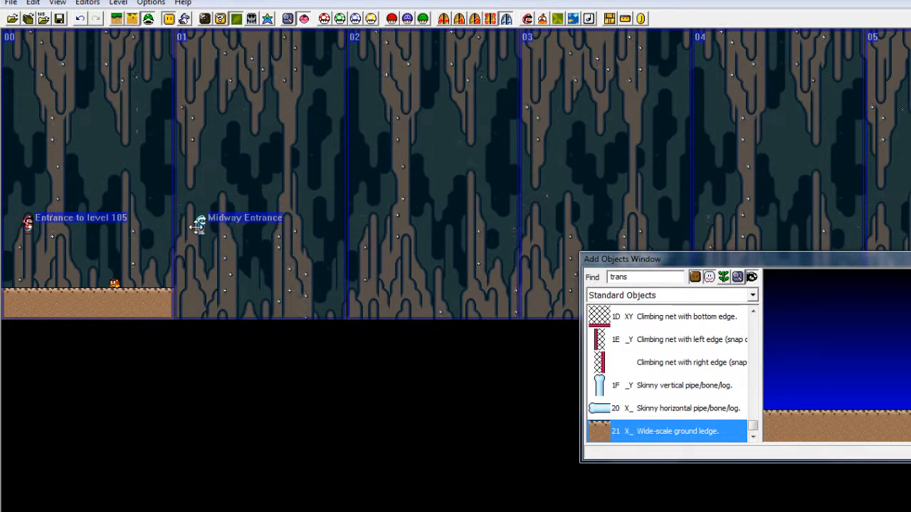
{"action": "left_click_drag", "start_coordinate": [281, 180], "coordinate": [27, 230]}
{"action": "left_click", "coordinate": [147, 133]}
Step: Turn off separate settings for the midway entrance and set the main entrance's position to X=6
{"action": "left_click", "coordinate": [459, 19]}
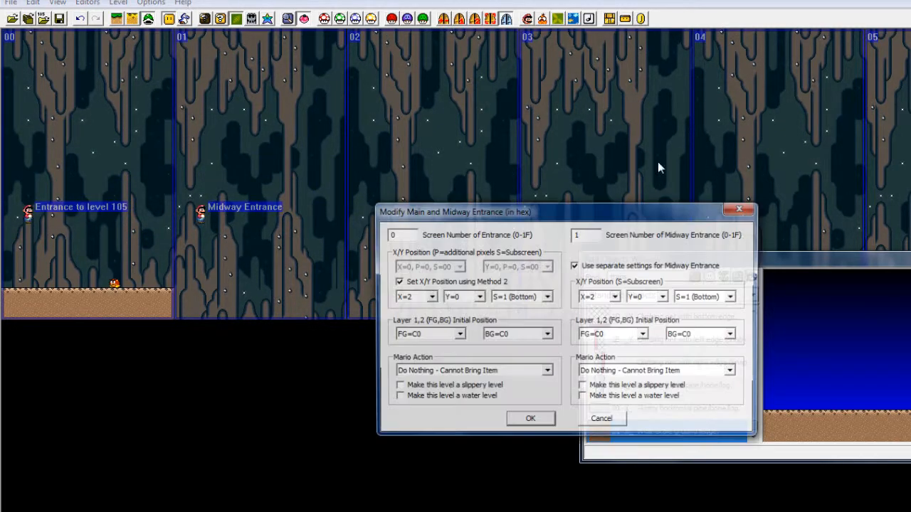
{"action": "left_click_drag", "start_coordinate": [470, 212], "coordinate": [427, 199]}
{"action": "left_click", "coordinate": [532, 252]}
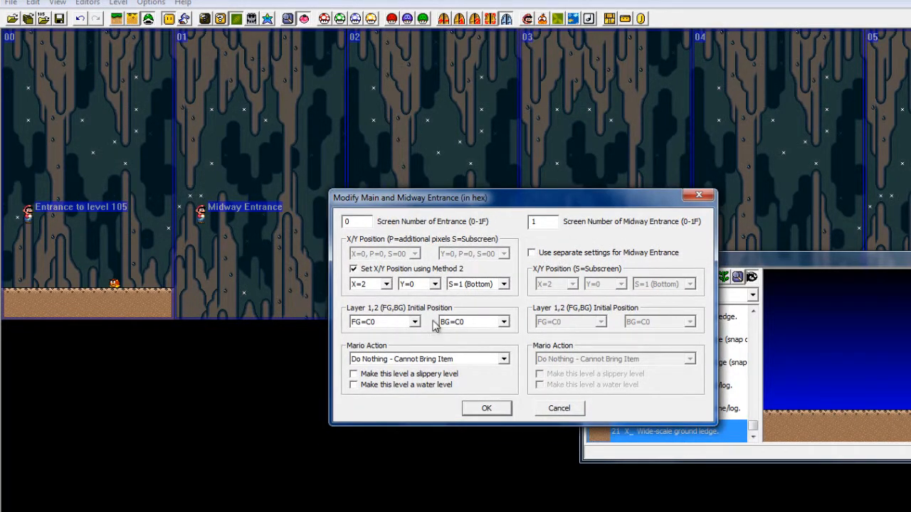
{"action": "left_click", "coordinate": [385, 284]}
{"action": "left_click", "coordinate": [382, 350]}
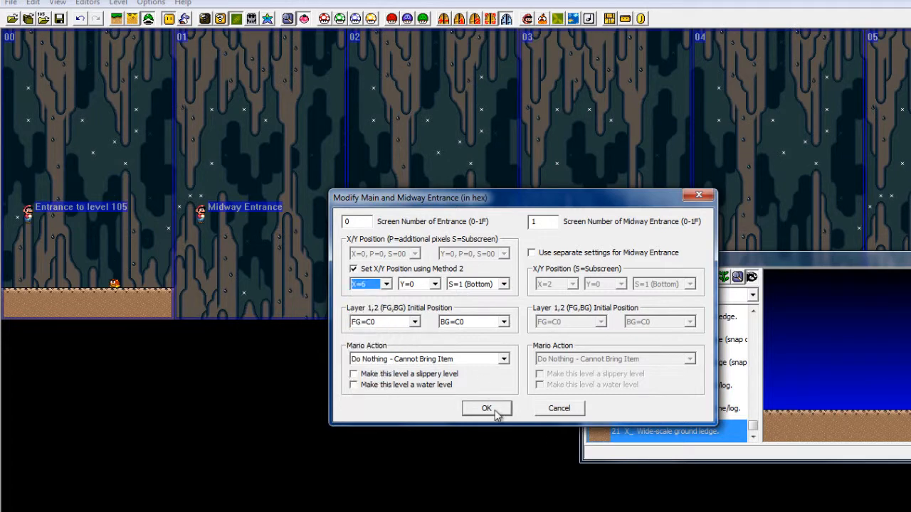
{"action": "left_click", "coordinate": [490, 409]}
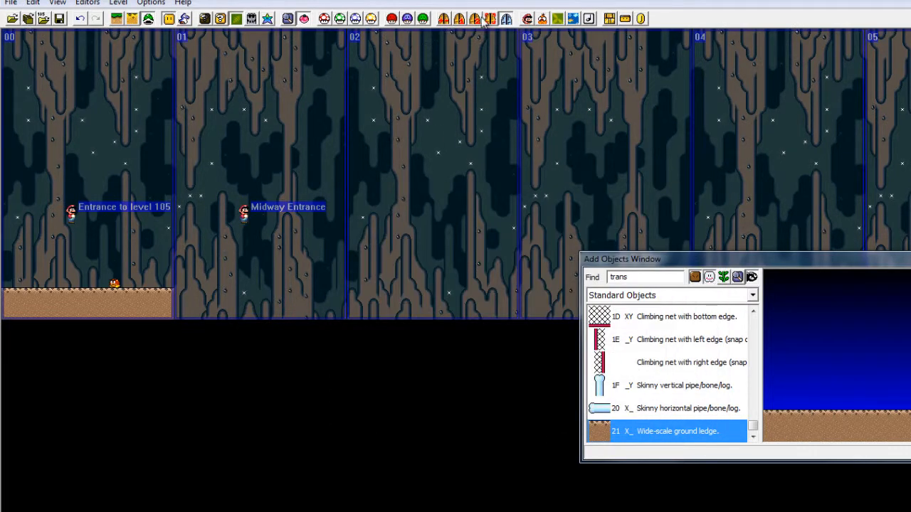
Step: Set the main entrance's position to X=A and Y=6 in the main and midway entrance settings
{"action": "left_click", "coordinate": [448, 19]}
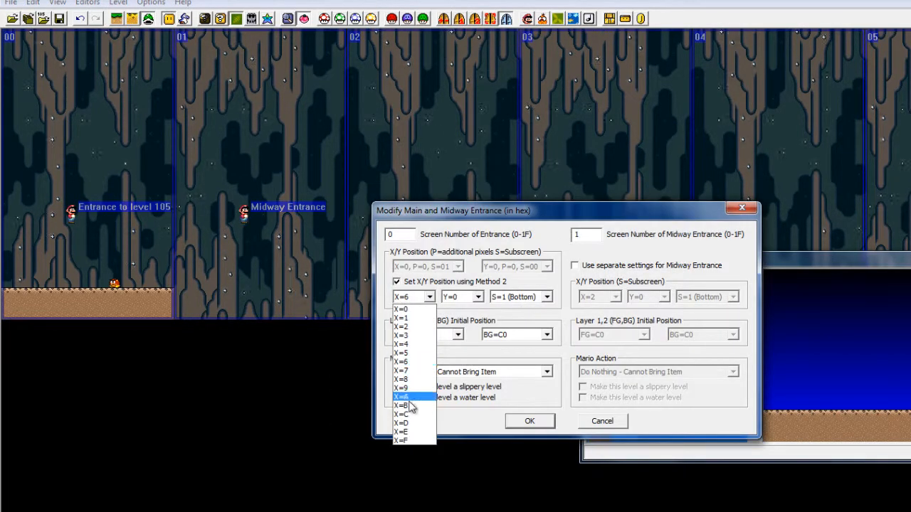
{"action": "left_click", "coordinate": [412, 397]}
{"action": "left_click", "coordinate": [477, 297]}
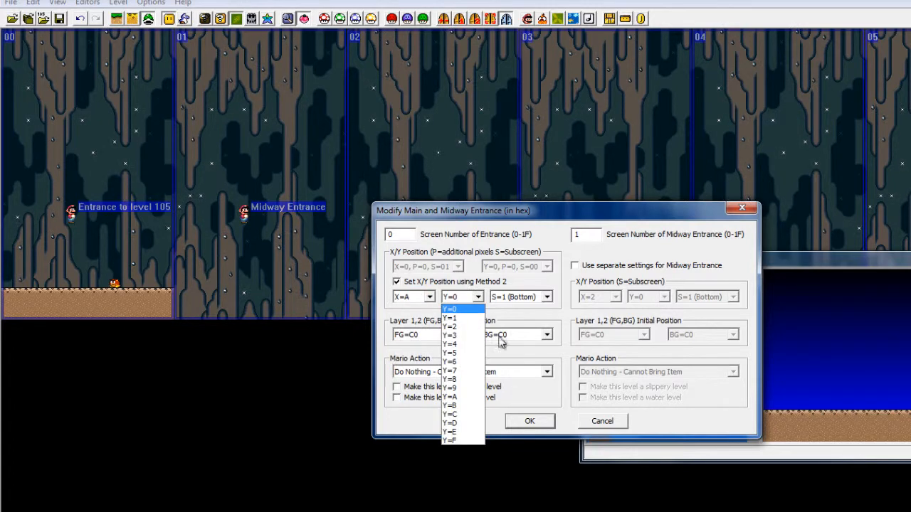
{"action": "left_click", "coordinate": [449, 361]}
{"action": "left_click", "coordinate": [519, 422]}
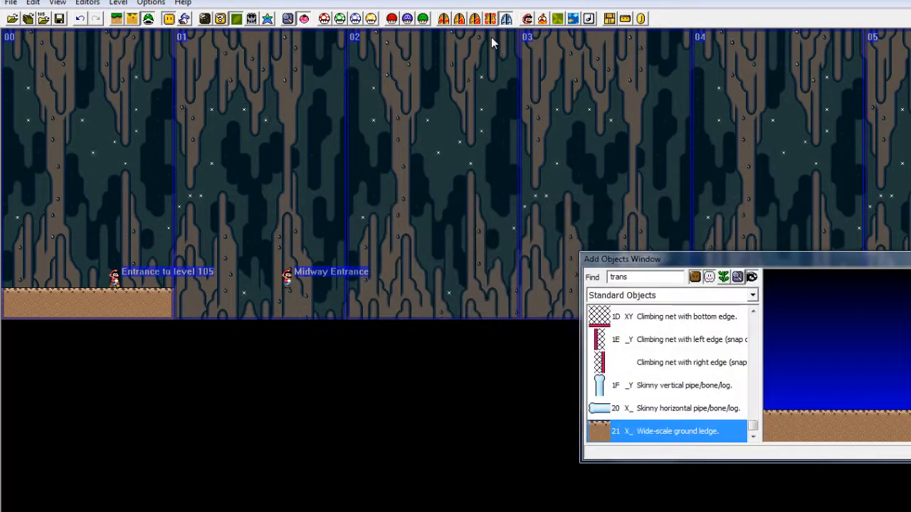
Step: Move the main entrance to the start of the ground ledge in screen 00 and the midway entrance directly above it
{"action": "left_click_drag", "start_coordinate": [222, 305], "coordinate": [28, 274]}
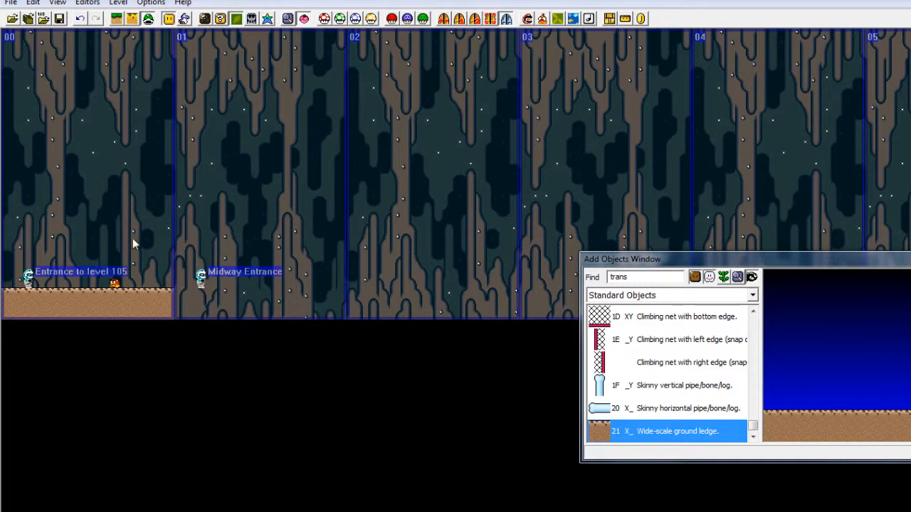
{"action": "left_click", "coordinate": [132, 238]}
{"action": "mouse_move", "coordinate": [201, 281]}
{"action": "left_mouse_down"}
{"action": "mouse_move", "coordinate": [145, 207]}
{"action": "mouse_move", "coordinate": [155, 214]}
{"action": "mouse_move", "coordinate": [116, 202]}
{"action": "mouse_move", "coordinate": [130, 205]}
{"action": "mouse_move", "coordinate": [22, 239]}
{"action": "mouse_move", "coordinate": [25, 212]}
{"action": "mouse_move", "coordinate": [190, 240]}
{"action": "left_mouse_up"}
{"action": "left_click", "coordinate": [13, 234]}
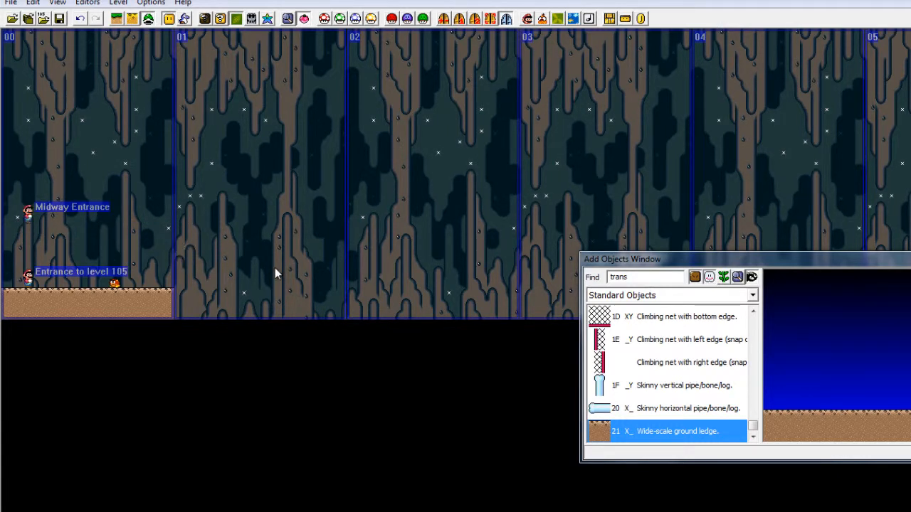
{"action": "left_click", "coordinate": [701, 292]}
{"action": "left_click", "coordinate": [701, 292]}
Step: Move the midway entrance high into screen 03 and raise the main entrance near the top of screen 00
{"action": "left_click_drag", "start_coordinate": [24, 217], "coordinate": [553, 99]}
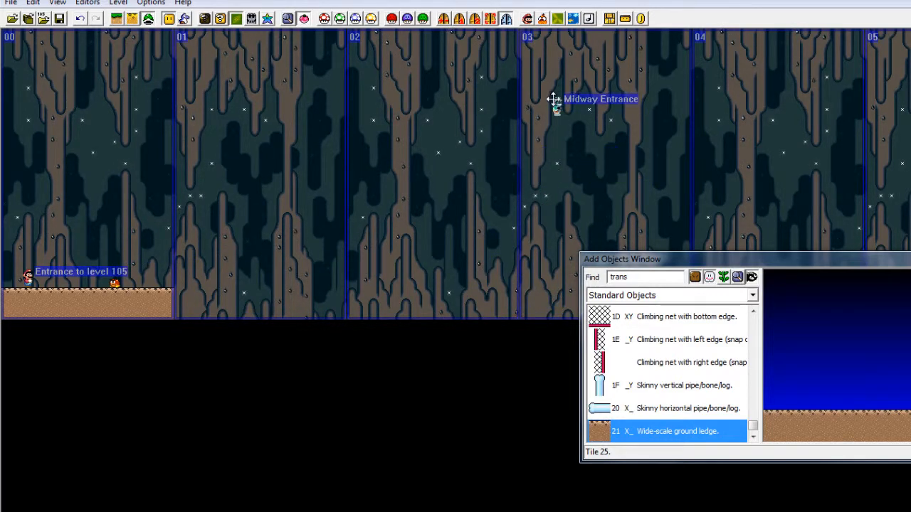
{"action": "left_click_drag", "start_coordinate": [605, 73], "coordinate": [144, 191]}
{"action": "left_click_drag", "start_coordinate": [44, 240], "coordinate": [71, 95]}
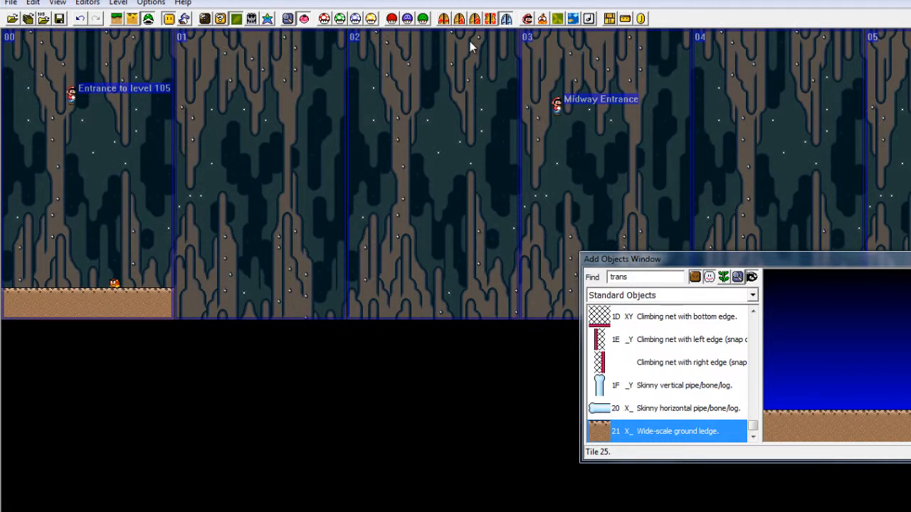
Step: Review the main and midway entrance settings and place the main entrance back at the start of the ground ledge
{"action": "left_click", "coordinate": [445, 20]}
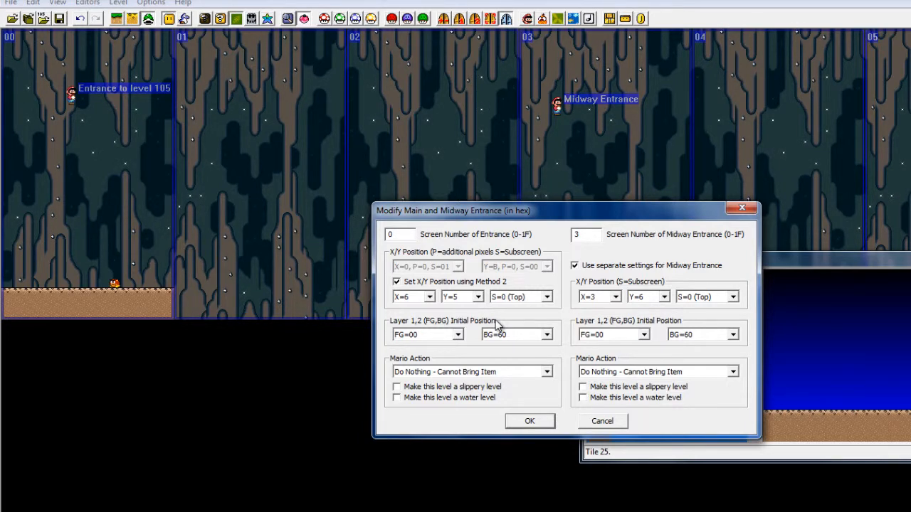
{"action": "left_click", "coordinate": [746, 210]}
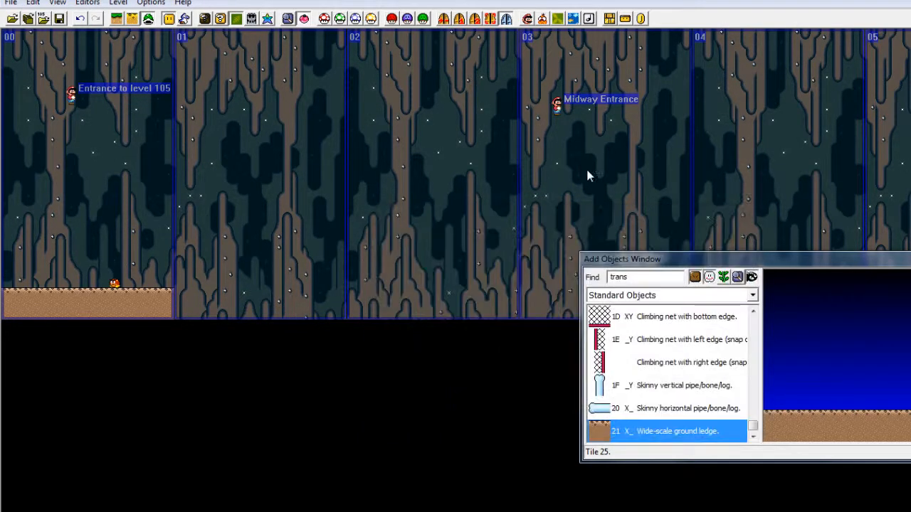
{"action": "mouse_move", "coordinate": [69, 95]}
{"action": "left_mouse_down"}
{"action": "mouse_move", "coordinate": [90, 95]}
{"action": "mouse_move", "coordinate": [89, 86]}
{"action": "mouse_move", "coordinate": [61, 71]}
{"action": "mouse_move", "coordinate": [16, 149]}
{"action": "mouse_move", "coordinate": [36, 275]}
{"action": "mouse_move", "coordinate": [26, 275]}
{"action": "left_mouse_up"}
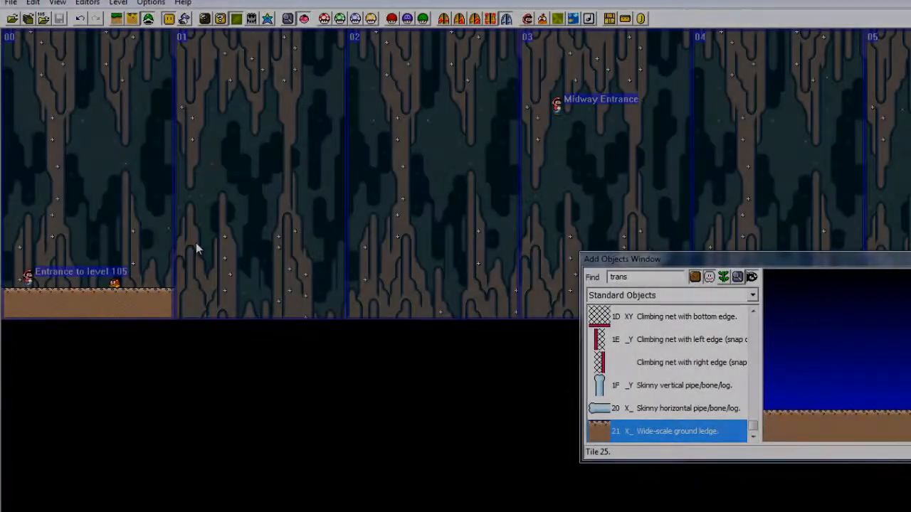
{"action": "left_click_drag", "start_coordinate": [195, 235], "coordinate": [23, 310]}
{"action": "left_click_drag", "start_coordinate": [67, 271], "coordinate": [86, 298]}
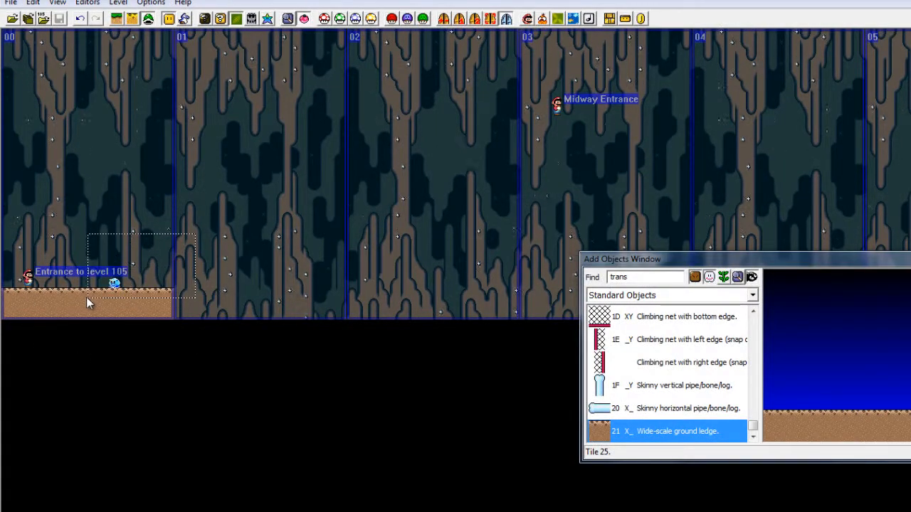
{"action": "left_click_drag", "start_coordinate": [171, 219], "coordinate": [173, 221]}
{"action": "left_click", "coordinate": [423, 19]}
{"action": "left_click", "coordinate": [666, 182]}
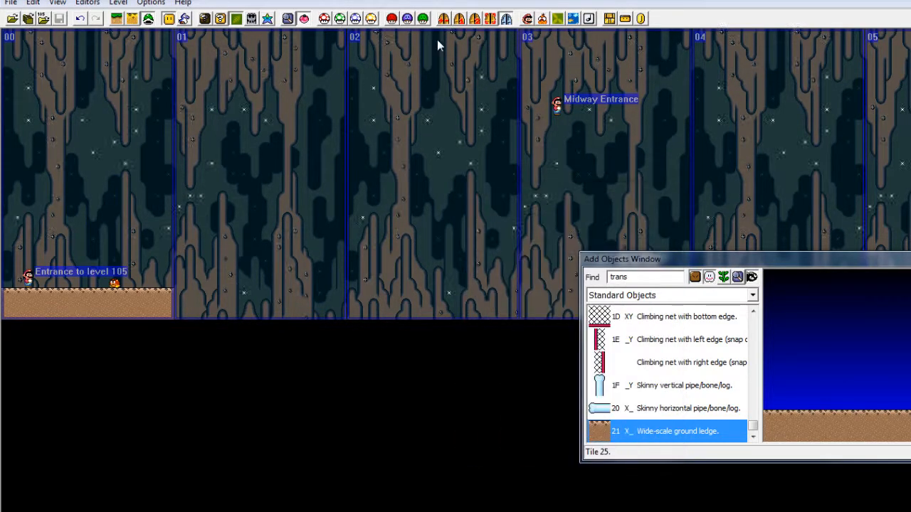
Step: Examine the FG/BG and sprite GFX files assigned to the level in the Super GFX Bypass settings
{"action": "left_click", "coordinate": [392, 20]}
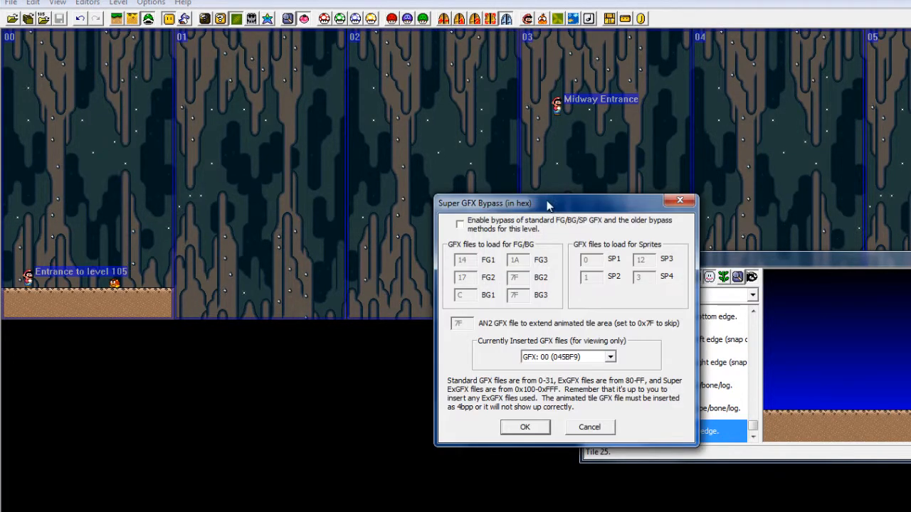
{"action": "left_click_drag", "start_coordinate": [554, 206], "coordinate": [409, 222]}
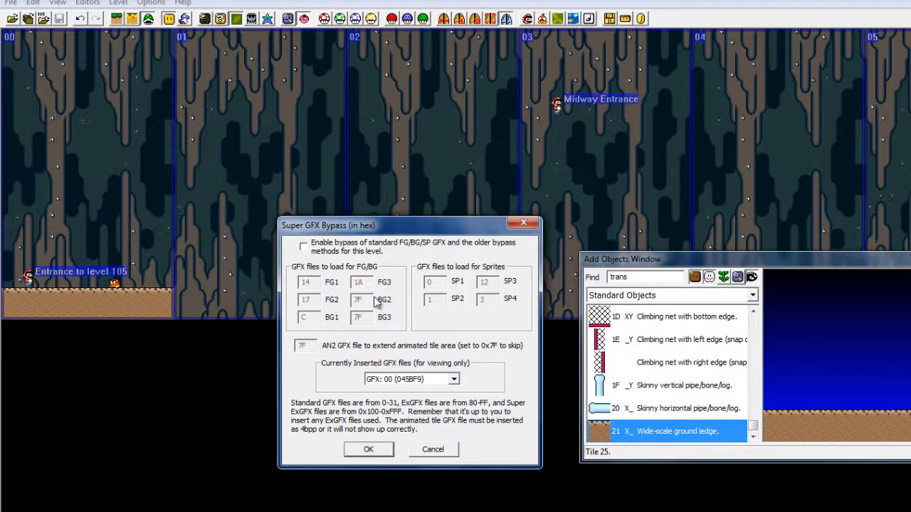
{"action": "left_click_drag", "start_coordinate": [334, 227], "coordinate": [336, 252]}
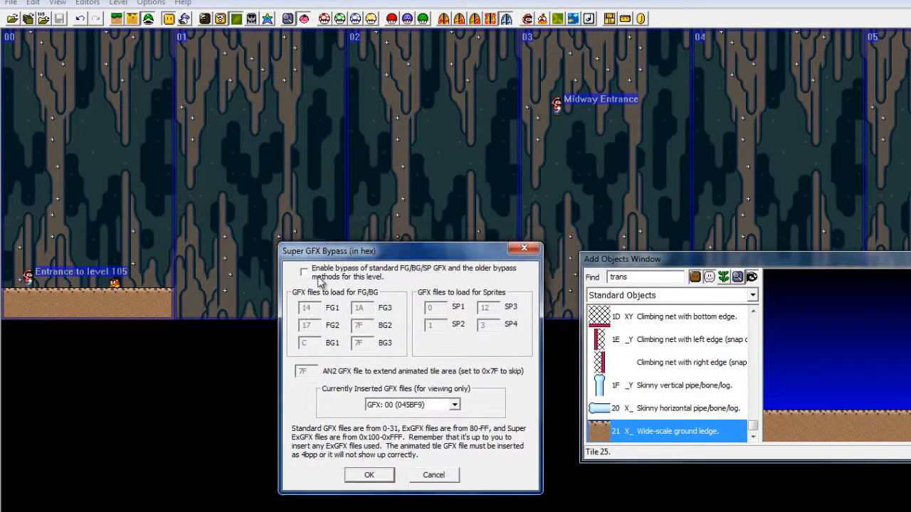
{"action": "left_click", "coordinate": [523, 248]}
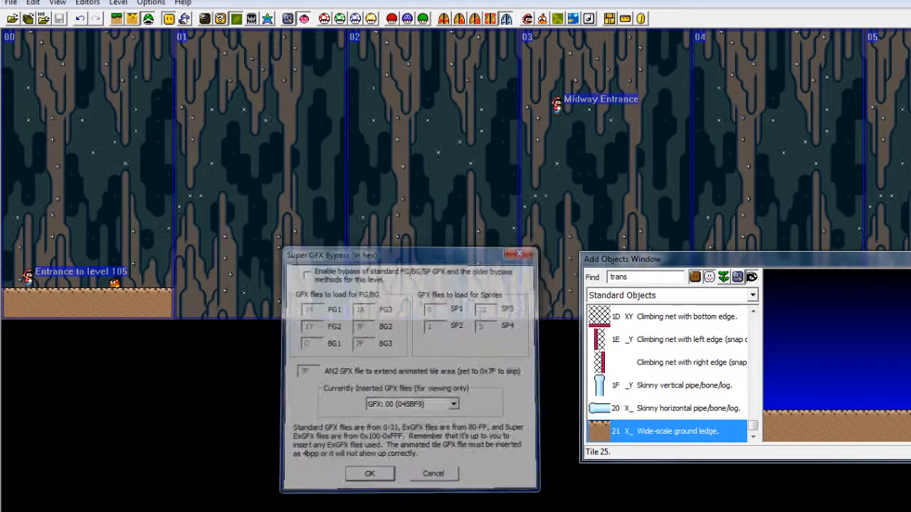
Step: Browse the level's loaded graphics in the 8x8 Tile Editor, from the block tiles through to the sprite tiles
{"action": "left_click", "coordinate": [203, 17]}
{"action": "left_click", "coordinate": [225, 129]}
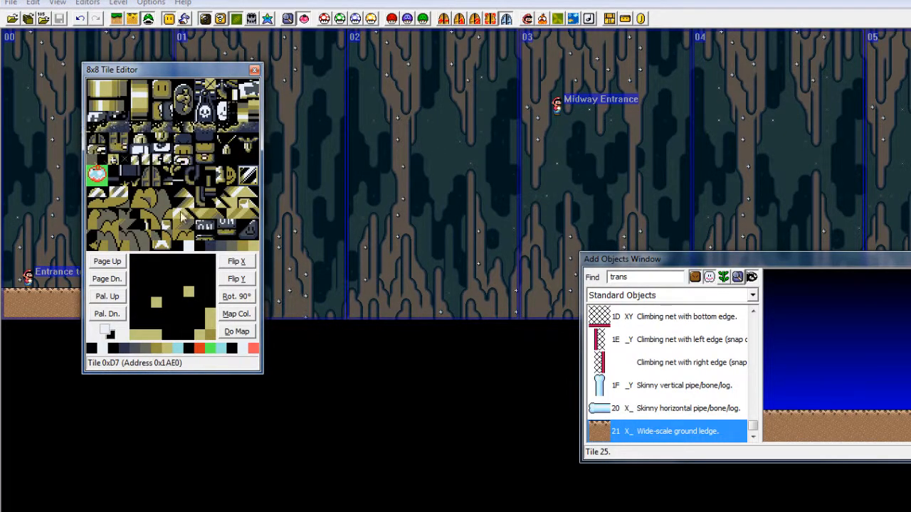
{"action": "scroll", "coordinate": [207, 198], "scroll_direction": "down", "scroll_amount": 4}
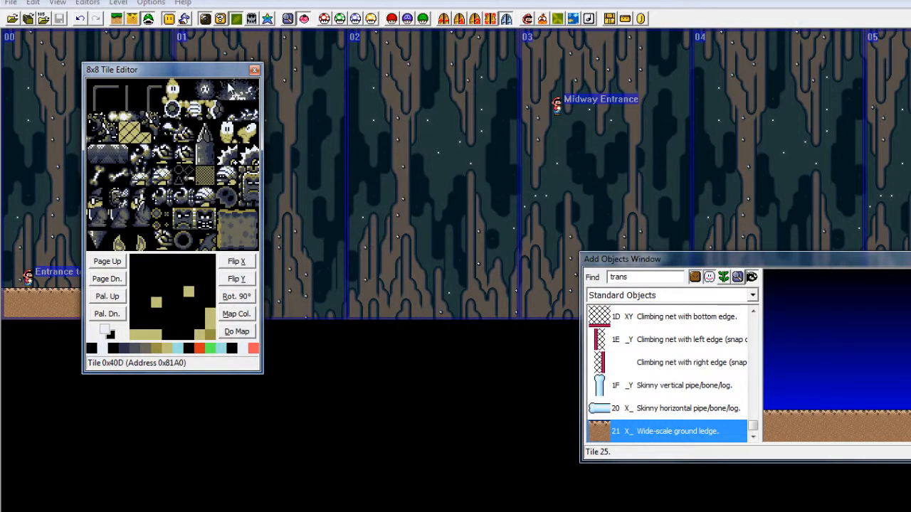
{"action": "left_click", "coordinate": [223, 152]}
{"action": "left_click", "coordinate": [201, 142]}
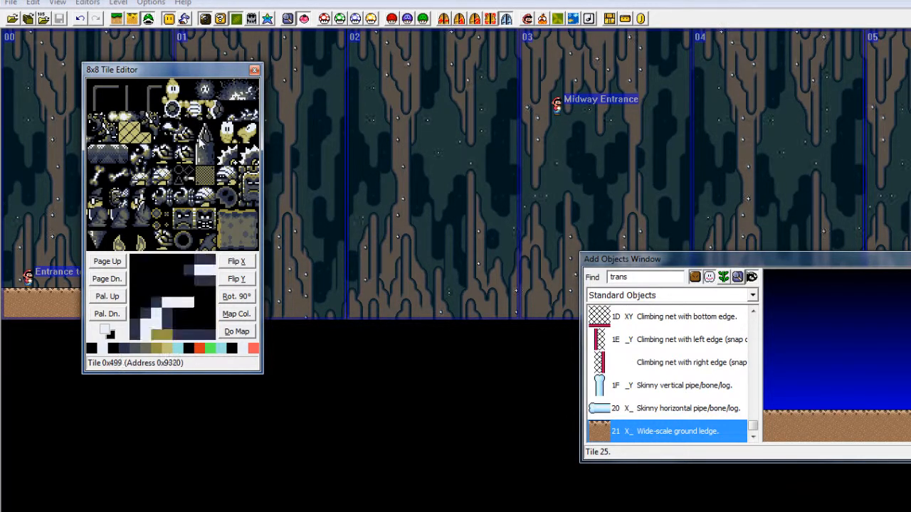
{"action": "left_click", "coordinate": [199, 140]}
{"action": "left_click", "coordinate": [254, 70]}
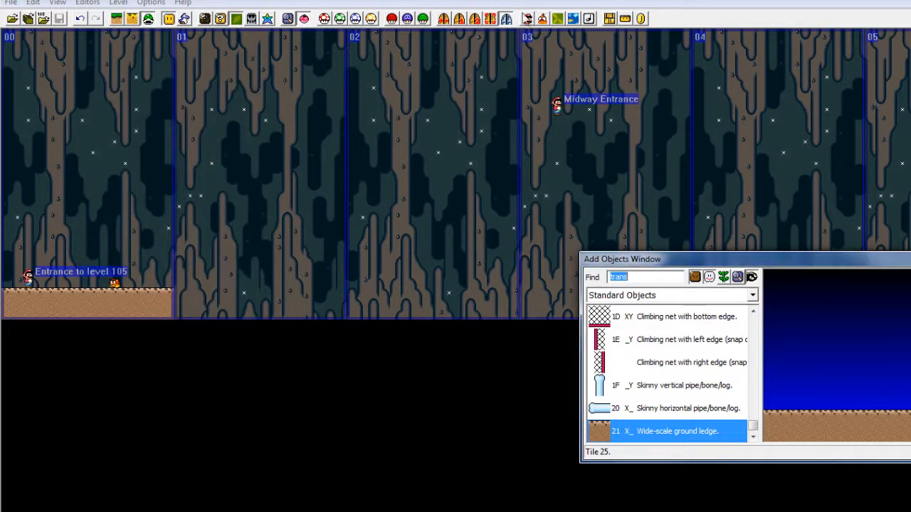
Step: Change the level's sprite GFX in the header to set 0 (Forest), with SP3=13 and SP4=02
{"action": "left_click", "coordinate": [406, 19]}
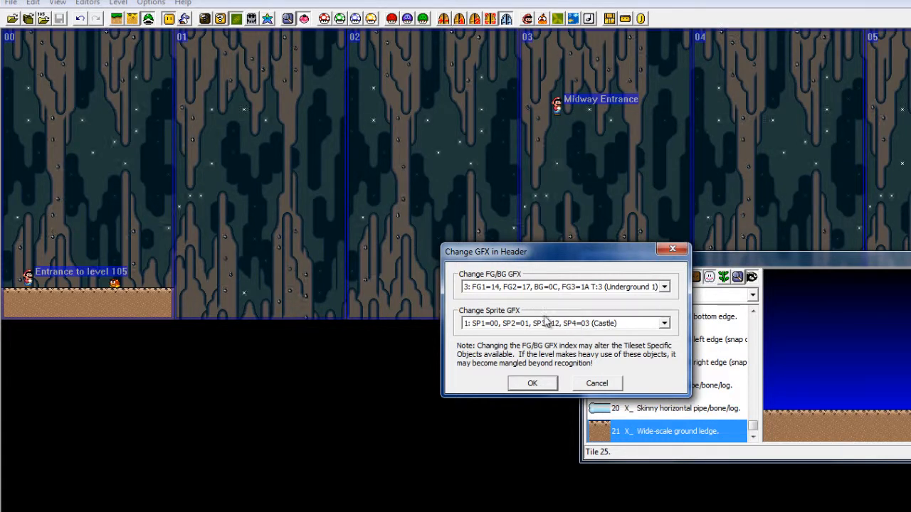
{"action": "left_click", "coordinate": [598, 324]}
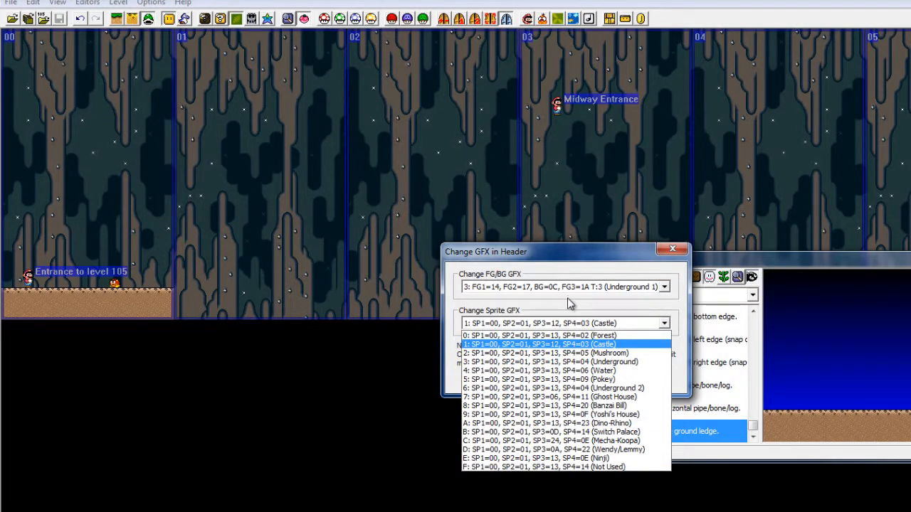
{"action": "left_click", "coordinate": [564, 336]}
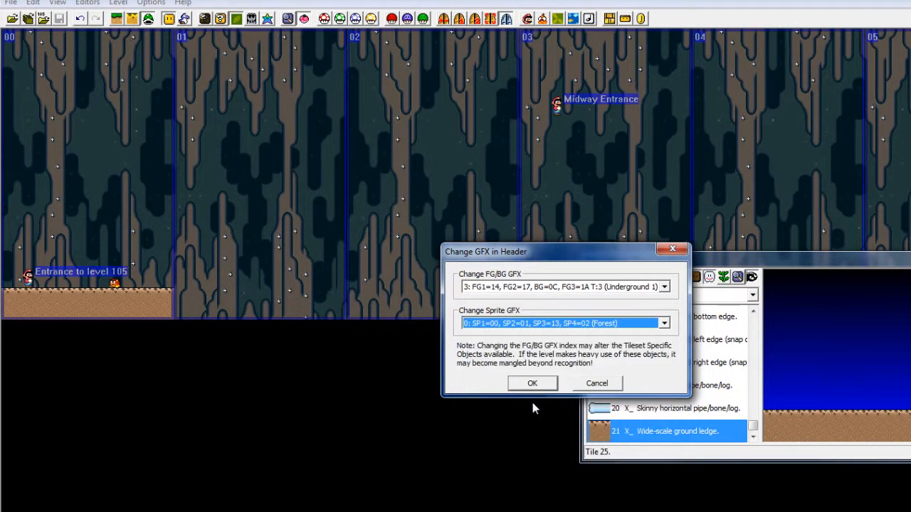
{"action": "left_click", "coordinate": [534, 382]}
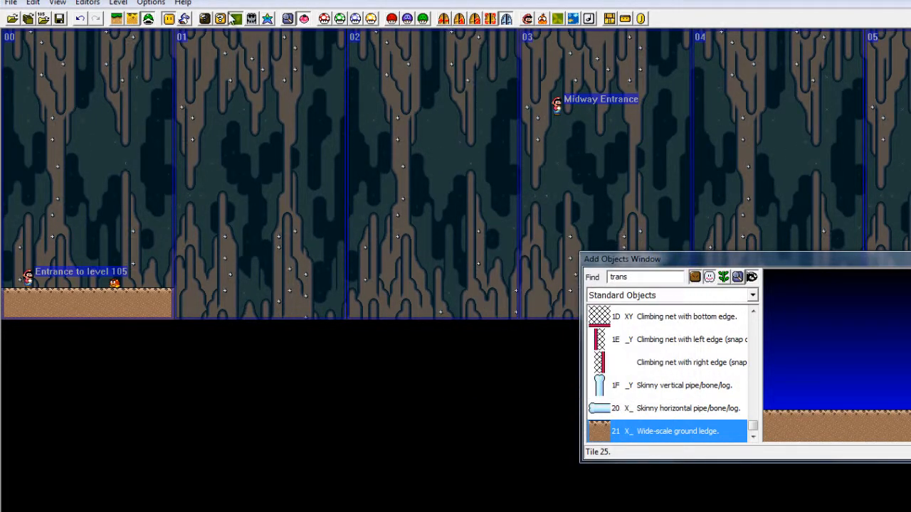
Step: Inspect the sprite tiles of the Forest set in the 8x8 Tile Editor
{"action": "left_click", "coordinate": [205, 19]}
{"action": "left_click", "coordinate": [192, 131]}
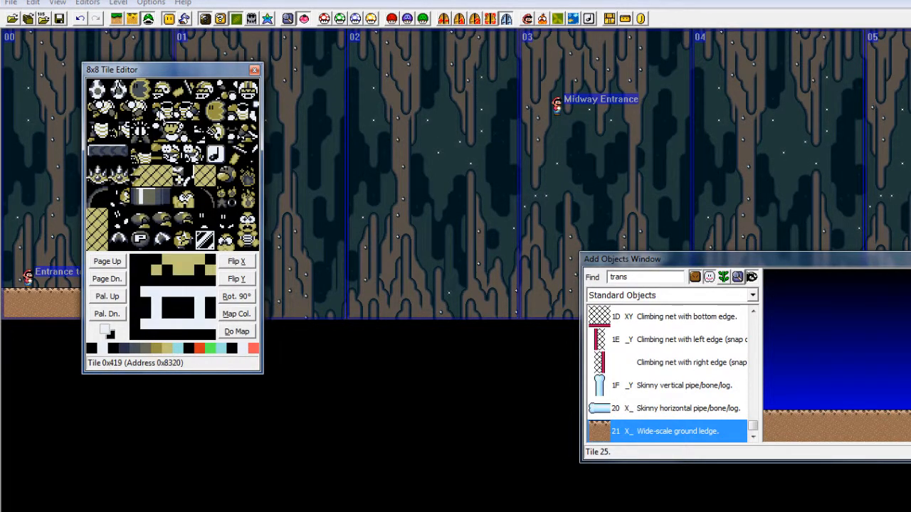
{"action": "left_click", "coordinate": [163, 110]}
{"action": "left_click", "coordinate": [163, 213]}
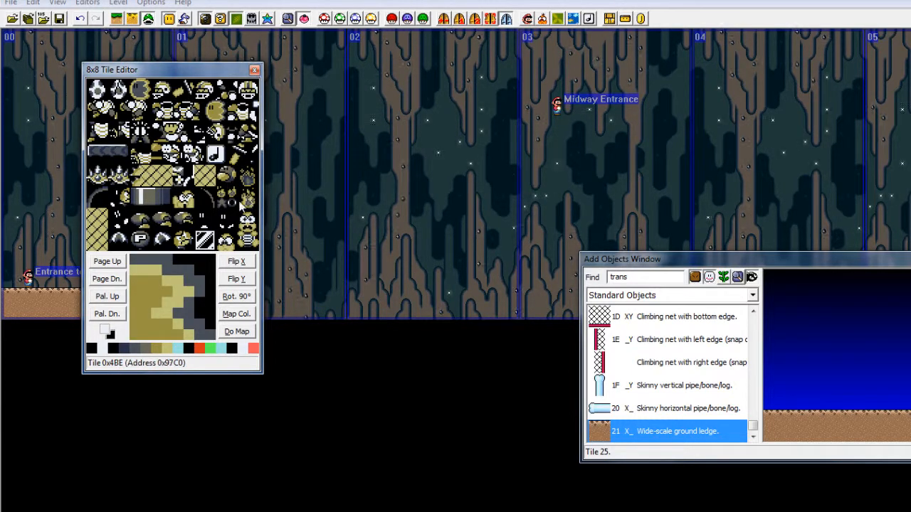
{"action": "left_click", "coordinate": [254, 69]}
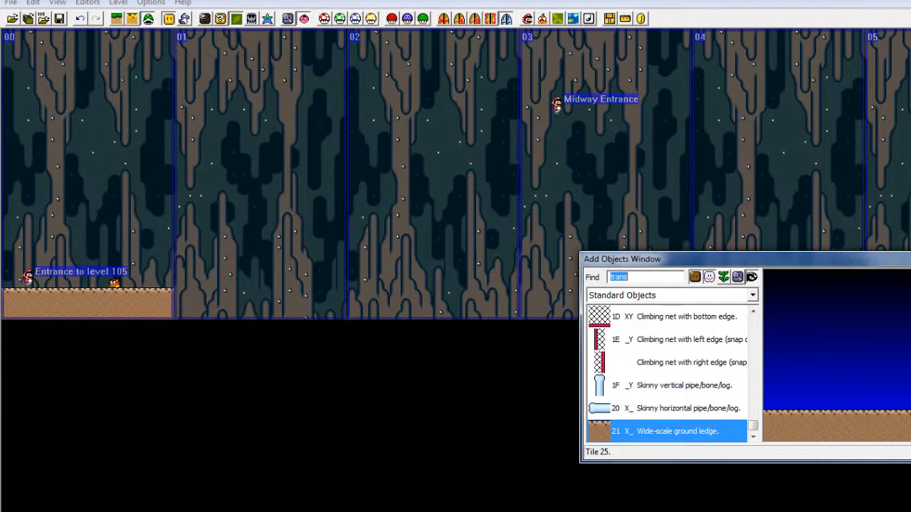
Step: Review the available FG/BG and sprite GFX sets in the header settings, leaving Underground 1 and Forest selected
{"action": "left_click", "coordinate": [421, 19]}
{"action": "left_click", "coordinate": [627, 288]}
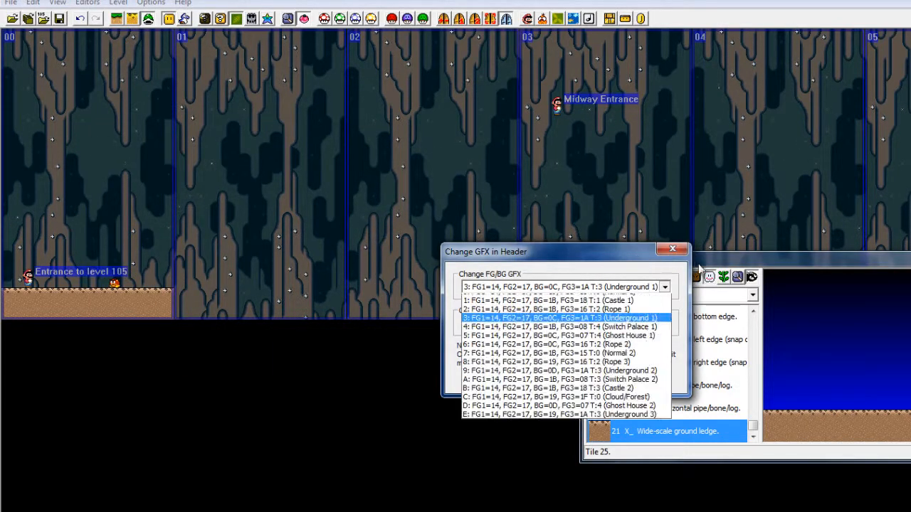
{"action": "left_click", "coordinate": [638, 319]}
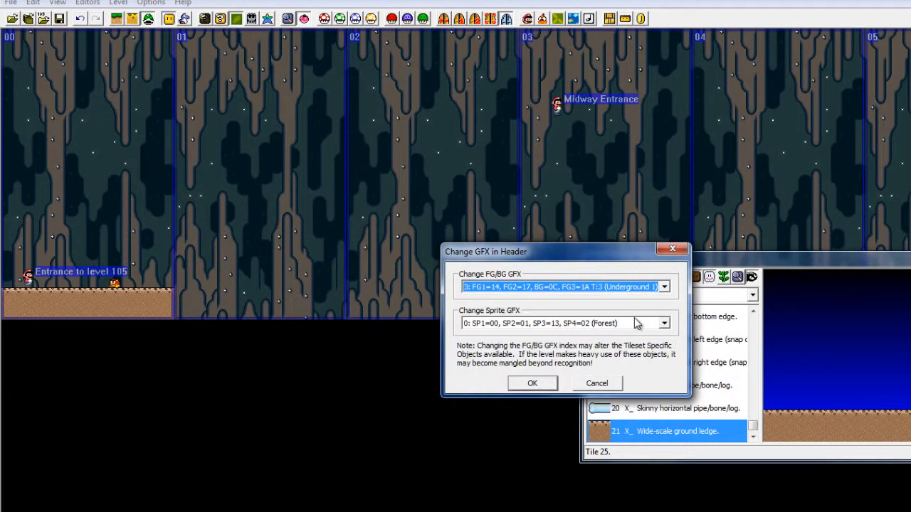
{"action": "left_click", "coordinate": [637, 323]}
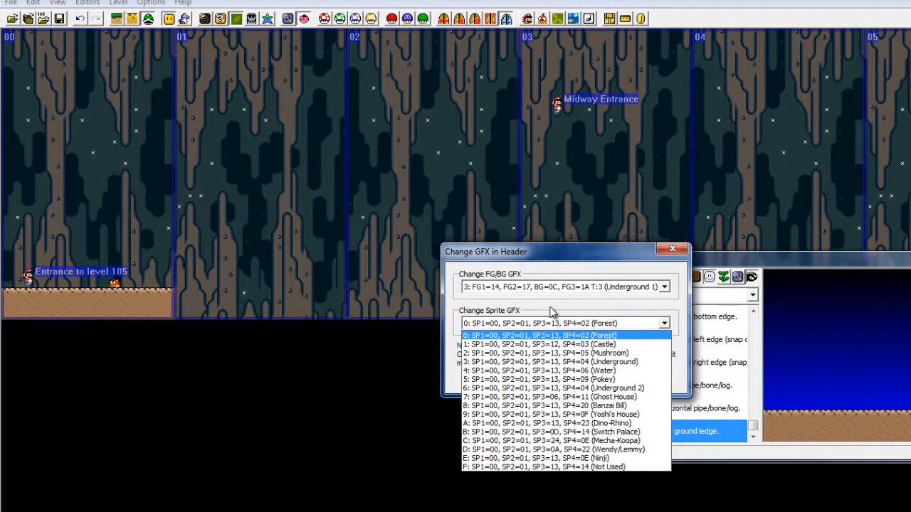
{"action": "left_click", "coordinate": [672, 248]}
{"action": "left_click", "coordinate": [673, 248]}
Step: Compare the sprite tiles in the 8x8 Tile Editor with the sprite GFX set selected in the header
{"action": "left_click", "coordinate": [204, 18]}
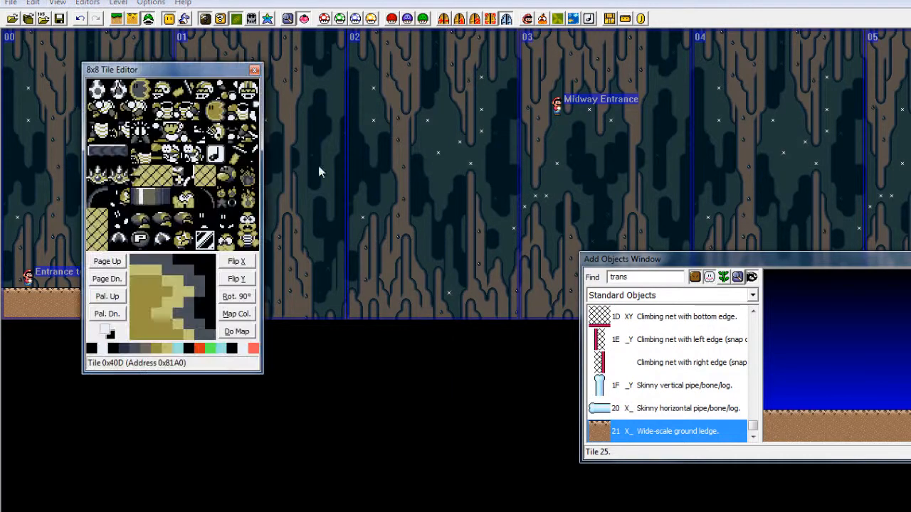
{"action": "left_click_drag", "start_coordinate": [181, 71], "coordinate": [317, 168]}
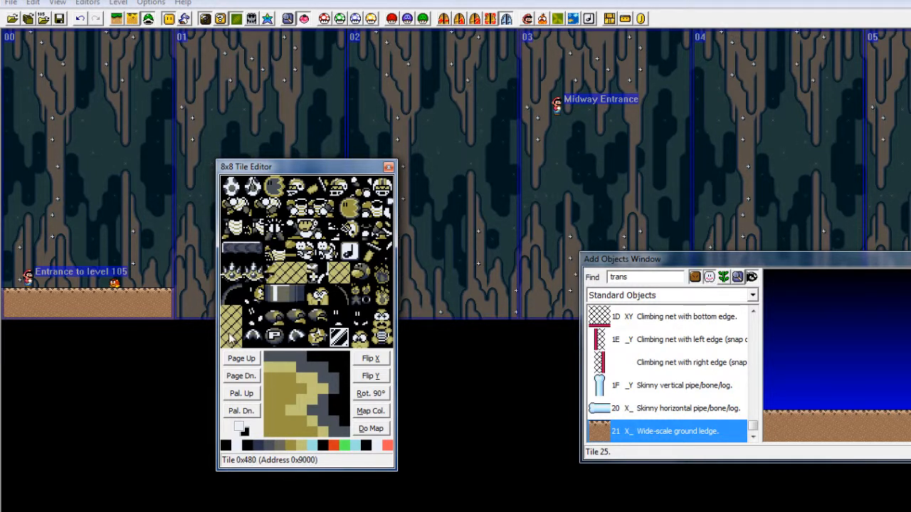
{"action": "left_click", "coordinate": [387, 167]}
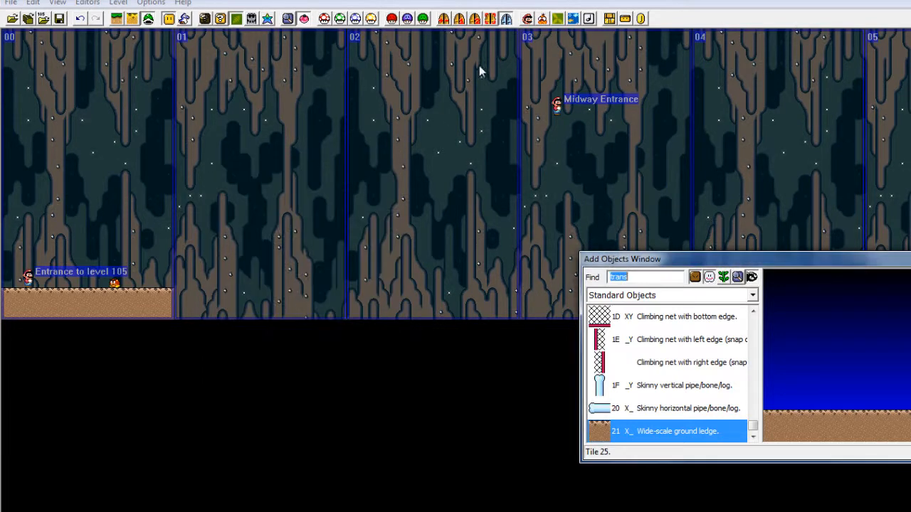
{"action": "left_click", "coordinate": [408, 19]}
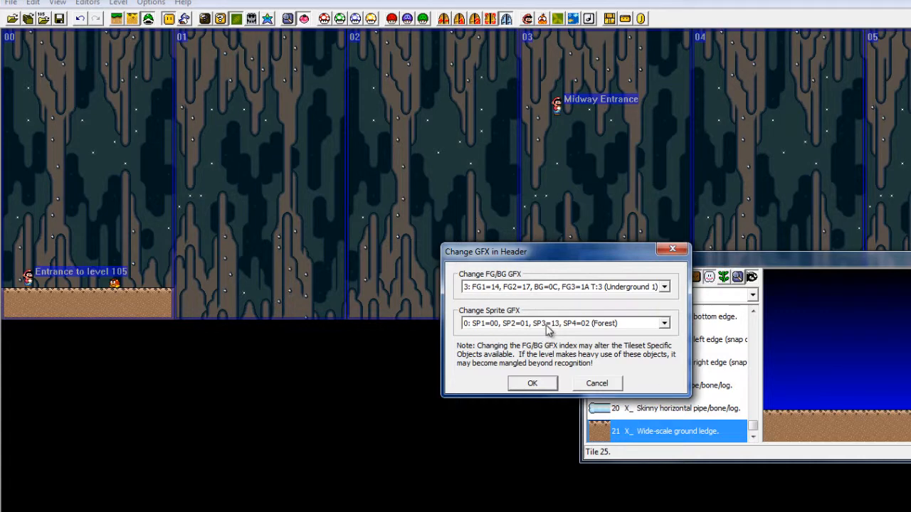
{"action": "left_click", "coordinate": [672, 248]}
Step: Page back and forth through the level's loaded graphics in the 8x8 Tile Editor, from the block tiles to the sprite tiles
{"action": "left_click", "coordinate": [204, 19]}
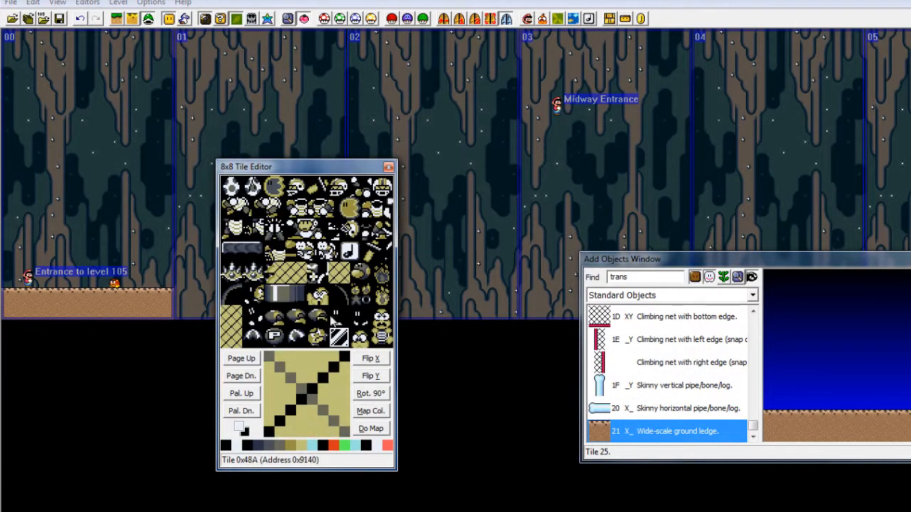
{"action": "key", "text": "Page_Up"}
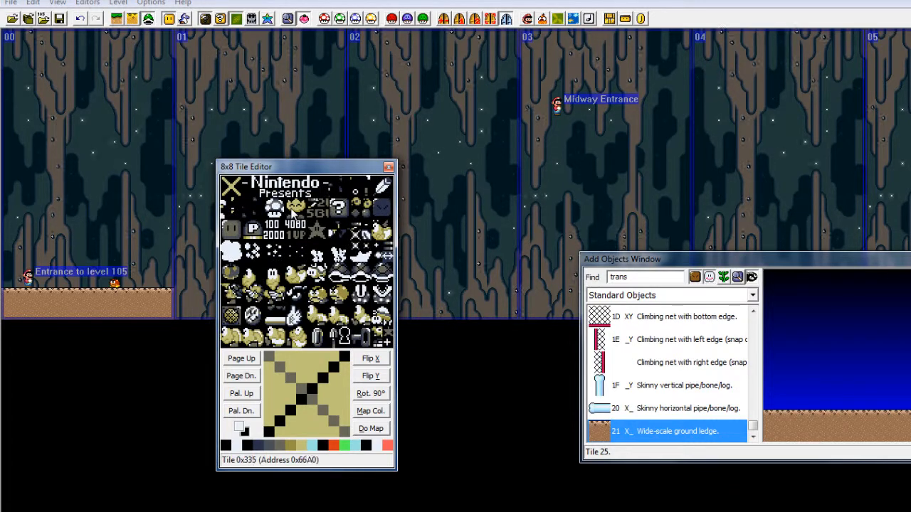
{"action": "left_click", "coordinate": [311, 219]}
{"action": "left_click", "coordinate": [326, 311]}
{"action": "key", "text": "Page_Down"}
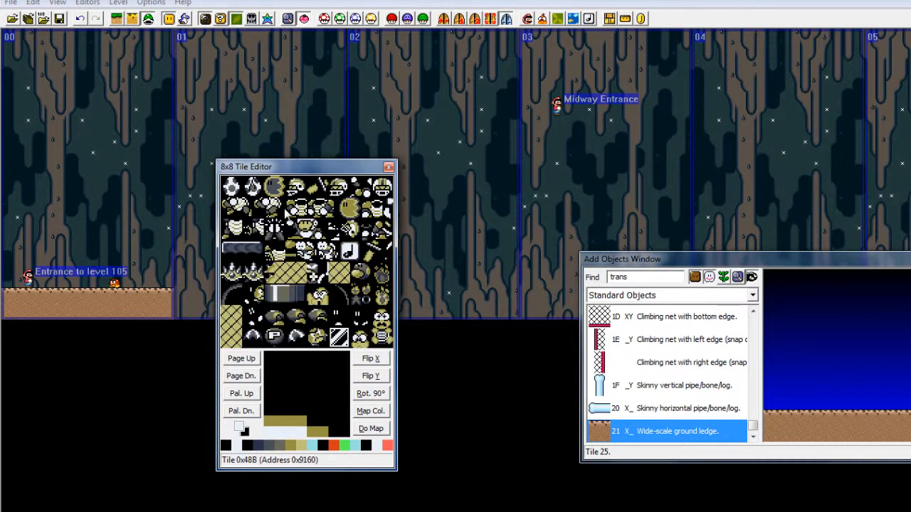
{"action": "key", "text": "Page_Up"}
{"action": "key", "text": "Page_Up"}
{"action": "key", "text": "Page_Up"}
{"action": "key", "text": "Page_Up"}
{"action": "key", "text": "Page_Up"}
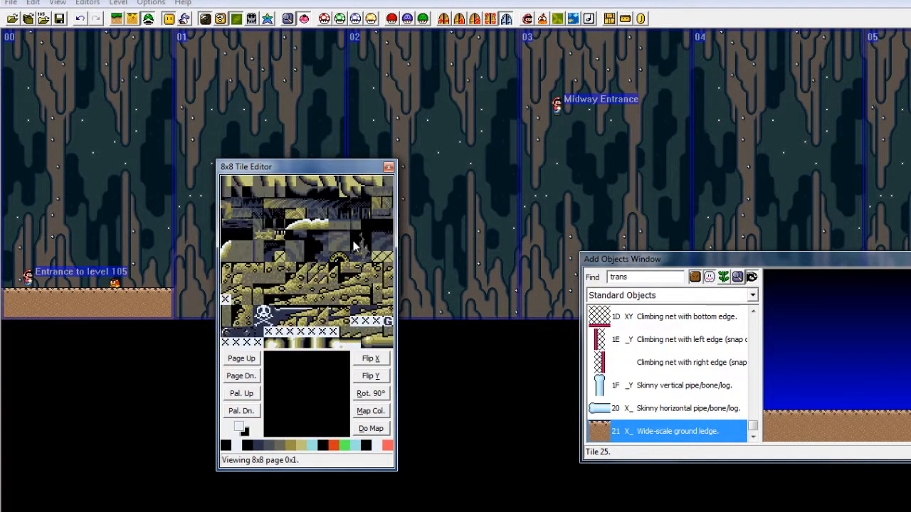
{"action": "key", "text": "Page_Down"}
{"action": "key", "text": "Page_Down"}
{"action": "key", "text": "Page_Down"}
{"action": "key", "text": "Page_Down"}
{"action": "key", "text": "Page_Up"}
{"action": "key", "text": "Page_Up"}
{"action": "key", "text": "Page_Up"}
{"action": "key", "text": "Page_Up"}
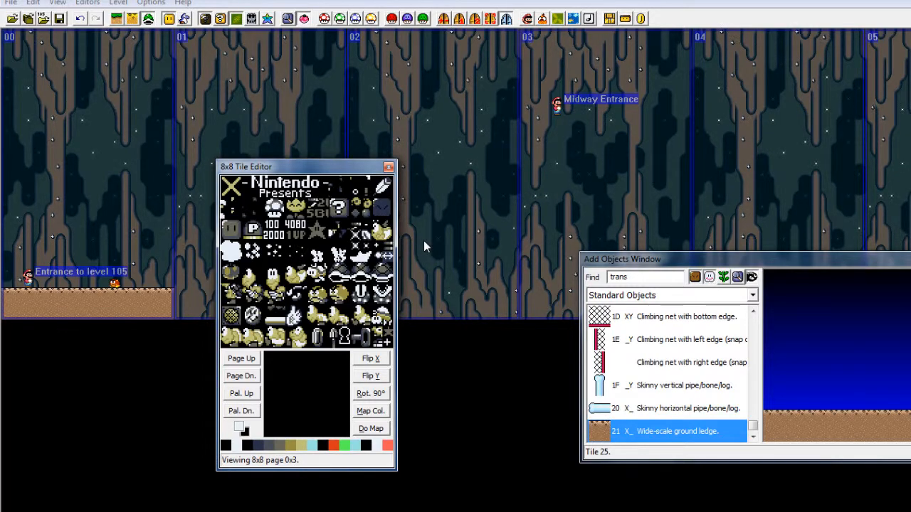
{"action": "key", "text": "Page_Down"}
{"action": "key", "text": "Page_Up"}
{"action": "key", "text": "Page_Up"}
{"action": "key", "text": "Page_Down"}
{"action": "key", "text": "Page_Down"}
{"action": "key", "text": "Page_Down"}
{"action": "key", "text": "Page_Down"}
{"action": "key", "text": "Page_Down"}
{"action": "key", "text": "Page_Down"}
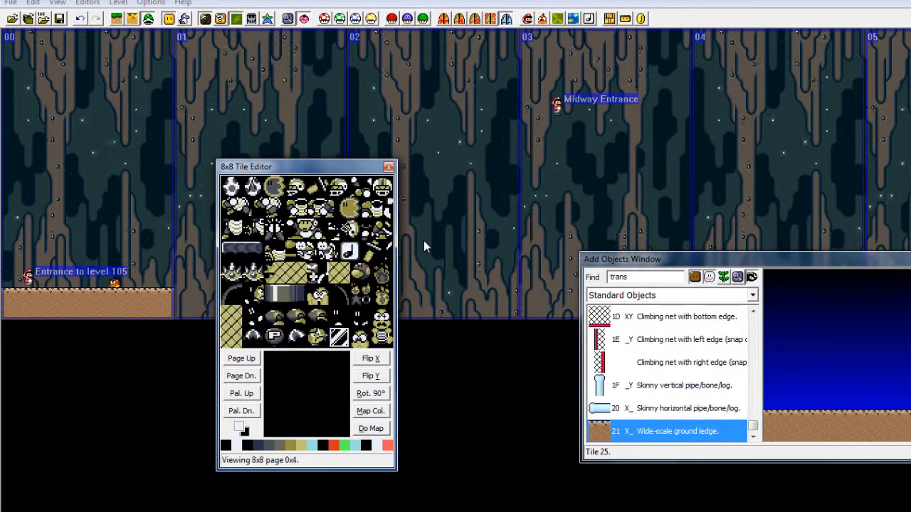
{"action": "key", "text": "Page_Up"}
{"action": "key", "text": "Page_Up"}
{"action": "key", "text": "Page_Up"}
{"action": "key", "text": "Page_Up"}
{"action": "key", "text": "Page_Up"}
{"action": "key", "text": "Page_Up"}
{"action": "key", "text": "Page_Down"}
{"action": "key", "text": "Page_Down"}
{"action": "key", "text": "Page_Down"}
{"action": "key", "text": "Page_Down"}
{"action": "key", "text": "Page_Down"}
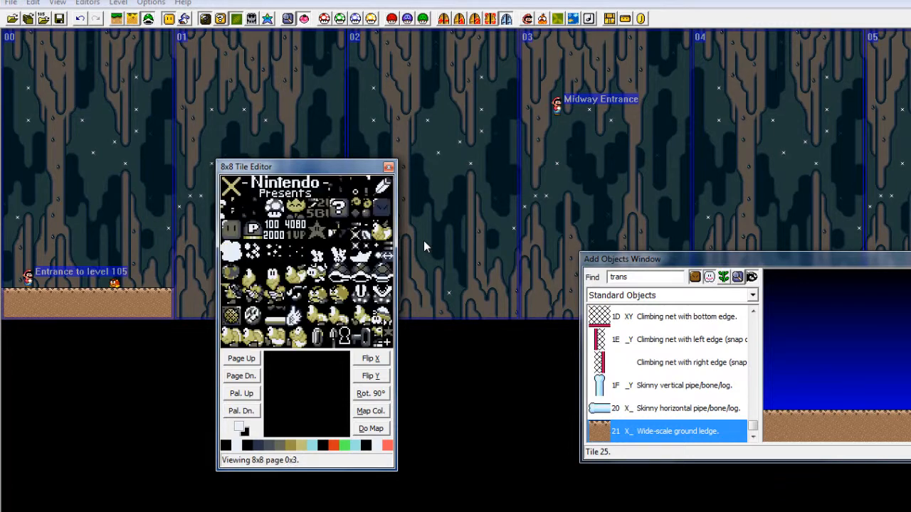
{"action": "key", "text": "Page_Up"}
{"action": "key", "text": "Page_Down"}
{"action": "key", "text": "Page_Up"}
{"action": "key", "text": "Page_Down"}
{"action": "key", "text": "Page_Up"}
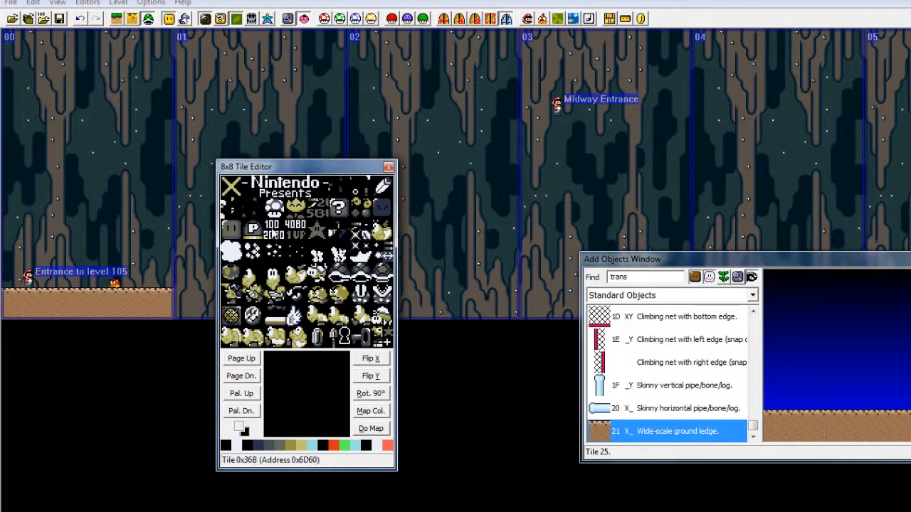
{"action": "key", "text": "Page_Down"}
{"action": "key", "text": "Page_Up"}
Step: Inspect individual sprite tiles on 8x8 page 0x3 and return to page 0x4
{"action": "left_click", "coordinate": [323, 204]}
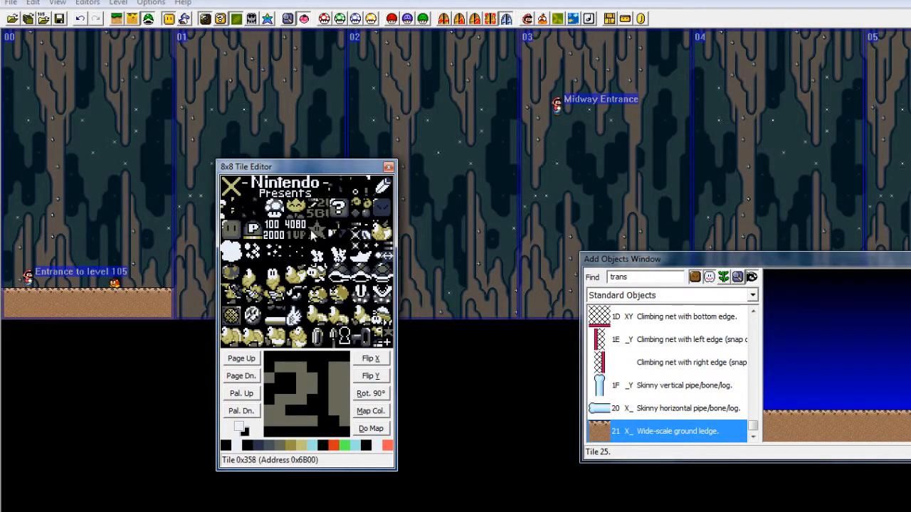
{"action": "left_click", "coordinate": [311, 235]}
{"action": "left_click", "coordinate": [291, 224]}
{"action": "left_click", "coordinate": [355, 310]}
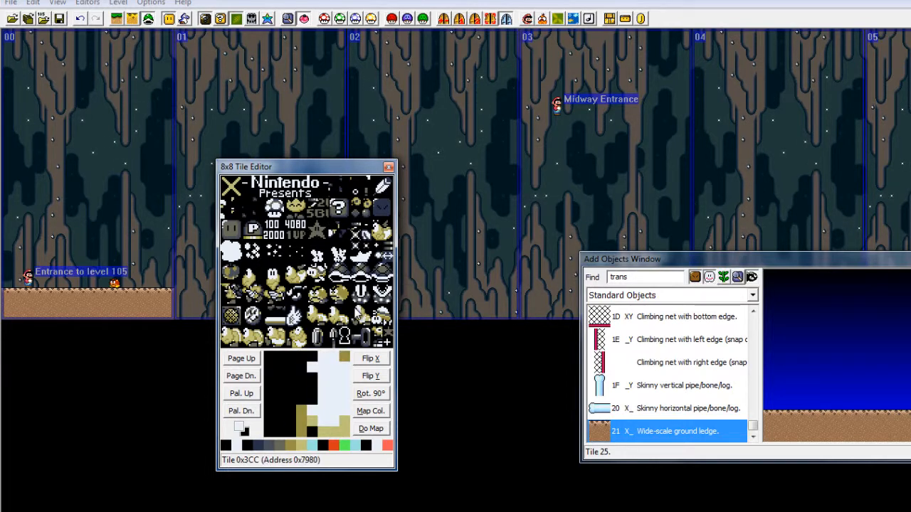
{"action": "key", "text": "Page_Down"}
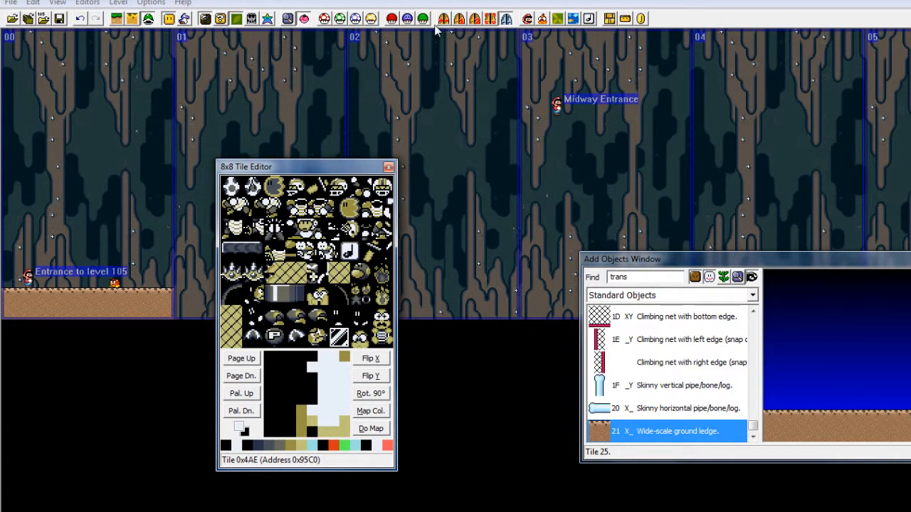
Step: Change the level's sprite GFX in the header to set 1 (Castle), with SP3=12 and SP4=03, and close the 8x8 Tile Editor
{"action": "left_click", "coordinate": [407, 20]}
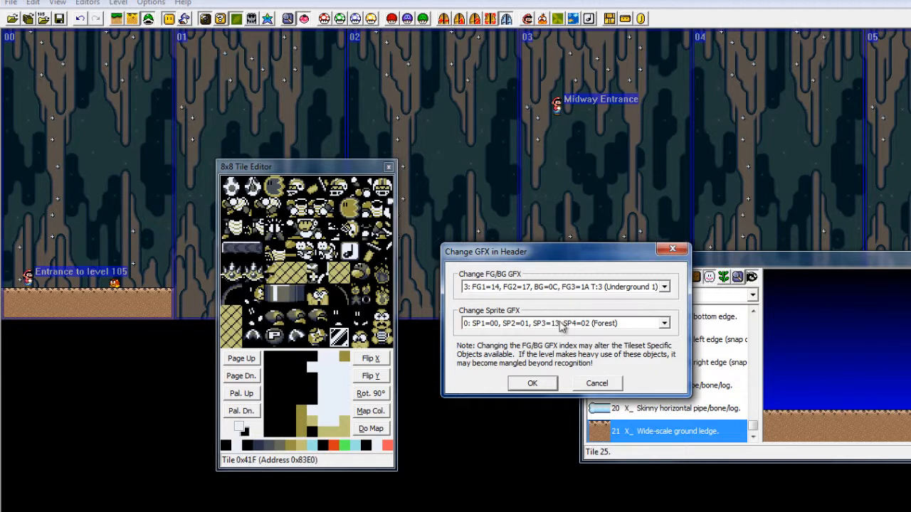
{"action": "left_click", "coordinate": [560, 324]}
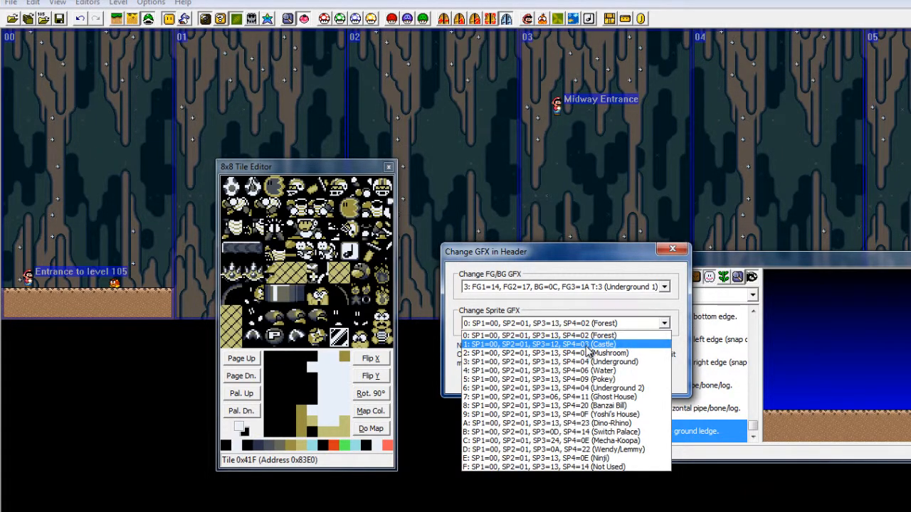
{"action": "left_click", "coordinate": [580, 267]}
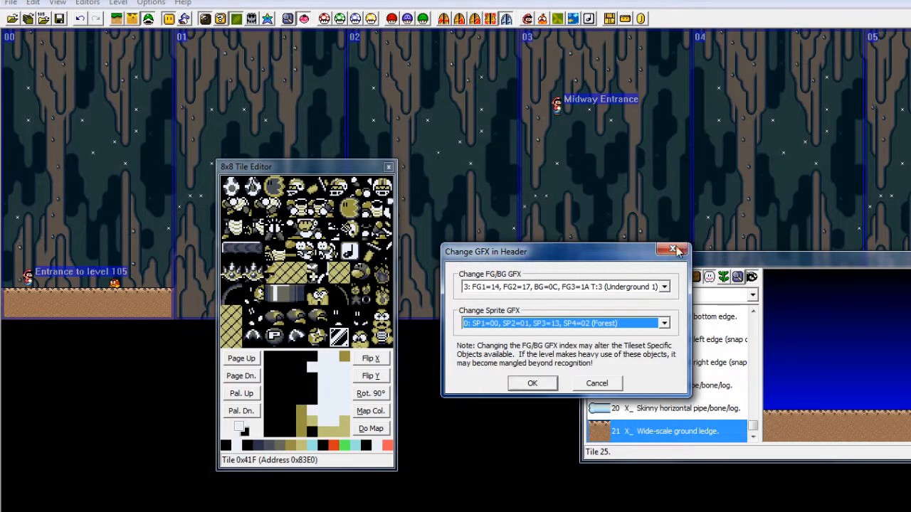
{"action": "left_click", "coordinate": [616, 323]}
{"action": "left_click", "coordinate": [540, 345]}
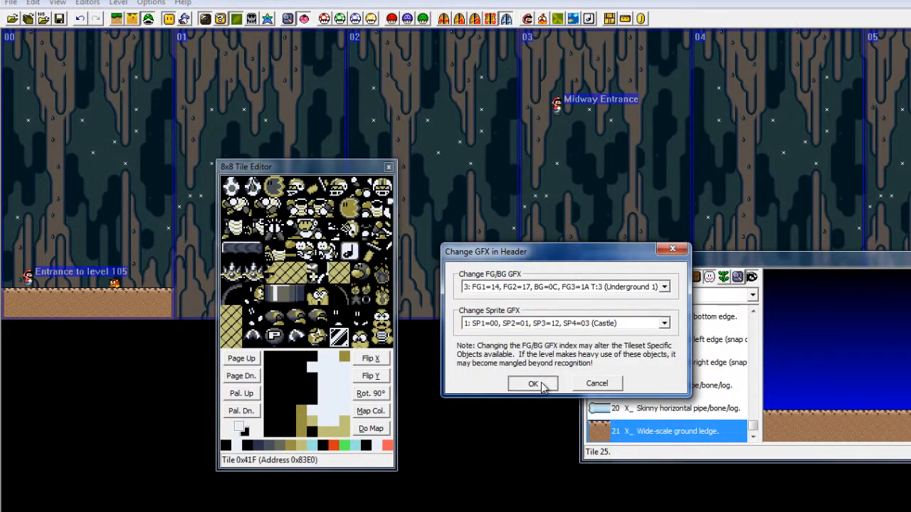
{"action": "left_click", "coordinate": [534, 382]}
{"action": "left_click", "coordinate": [389, 168]}
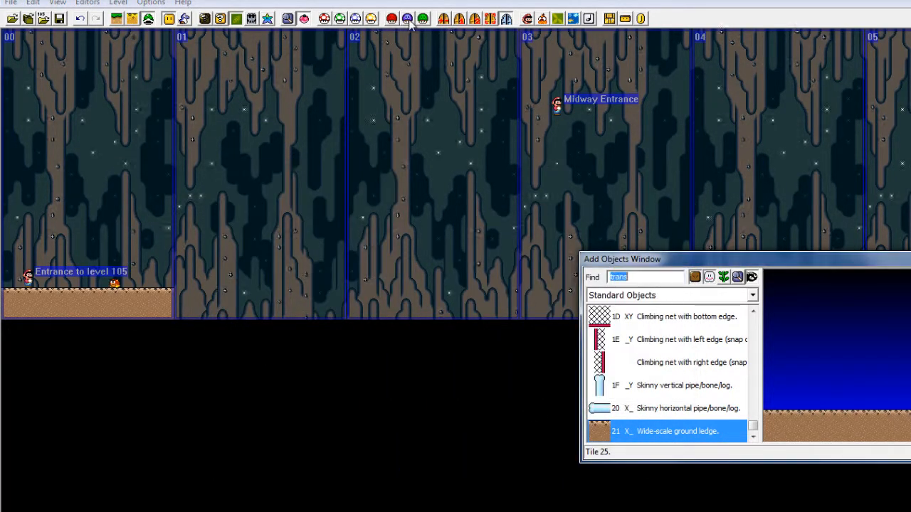
Step: Check the FG/BG and sprite GFX sets selected in the level header
{"action": "left_click", "coordinate": [407, 17]}
{"action": "left_click_drag", "start_coordinate": [592, 251], "coordinate": [466, 215]}
{"action": "left_click", "coordinate": [550, 216]}
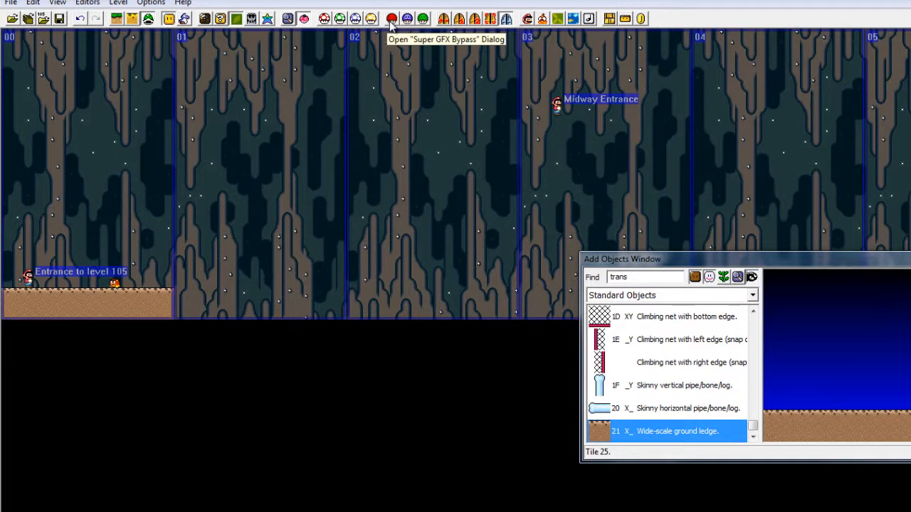
Step: Enable the Super GFX Bypass for this level and set the sprite GFX file SP3 to 13
{"action": "left_click", "coordinate": [392, 21]}
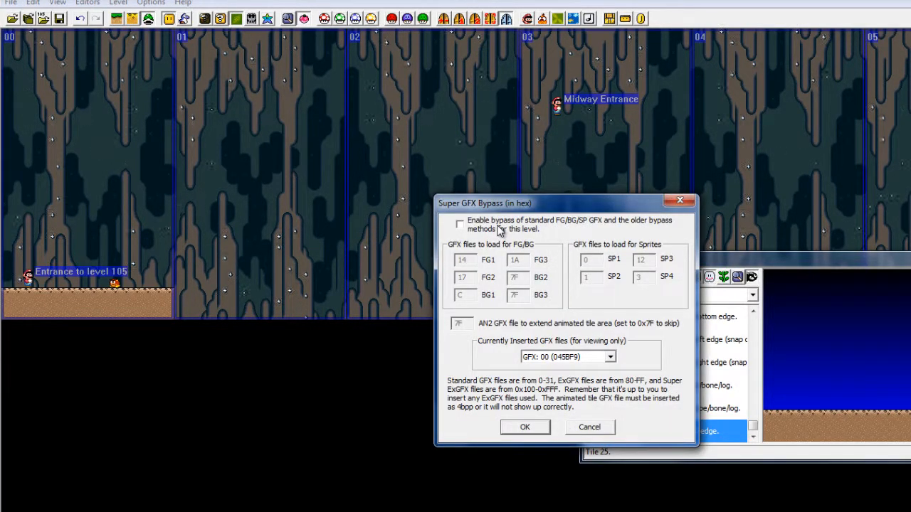
{"action": "left_click_drag", "start_coordinate": [503, 205], "coordinate": [384, 195]}
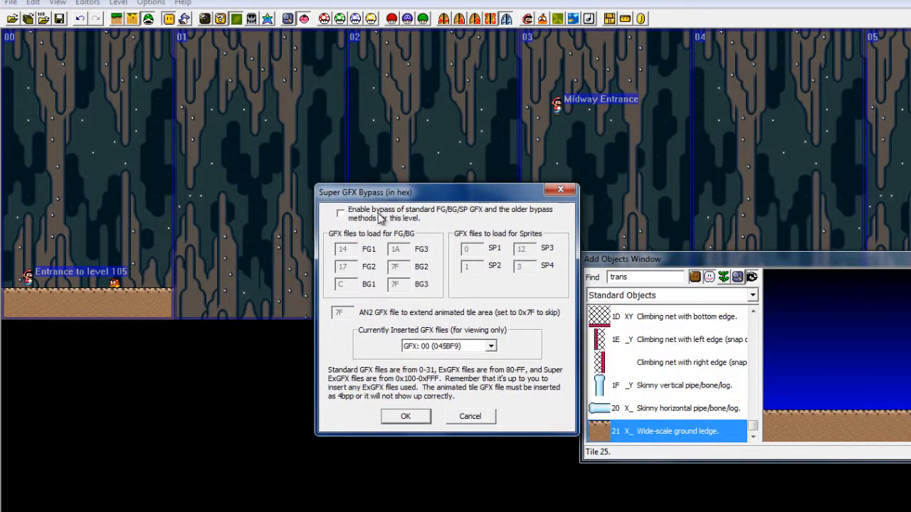
{"action": "left_click", "coordinate": [379, 214]}
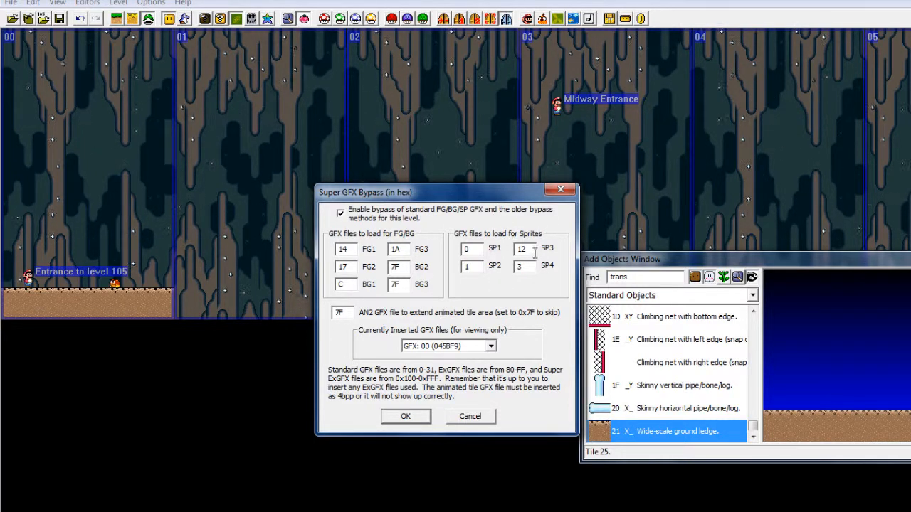
{"action": "mouse_move", "coordinate": [520, 249]}
{"action": "left_mouse_down"}
{"action": "mouse_move", "coordinate": [535, 248]}
{"action": "mouse_move", "coordinate": [511, 248]}
{"action": "left_mouse_up"}
{"action": "left_click_drag", "start_coordinate": [535, 249], "coordinate": [504, 246]}
{"action": "left_click", "coordinate": [534, 249]}
{"action": "double_click", "coordinate": [521, 249]}
{"action": "left_click", "coordinate": [406, 417]}
Step: Inspect the sprite tiles loaded by the bypass on page 0x4 of the 8x8 Tile Editor
{"action": "left_click", "coordinate": [220, 19]}
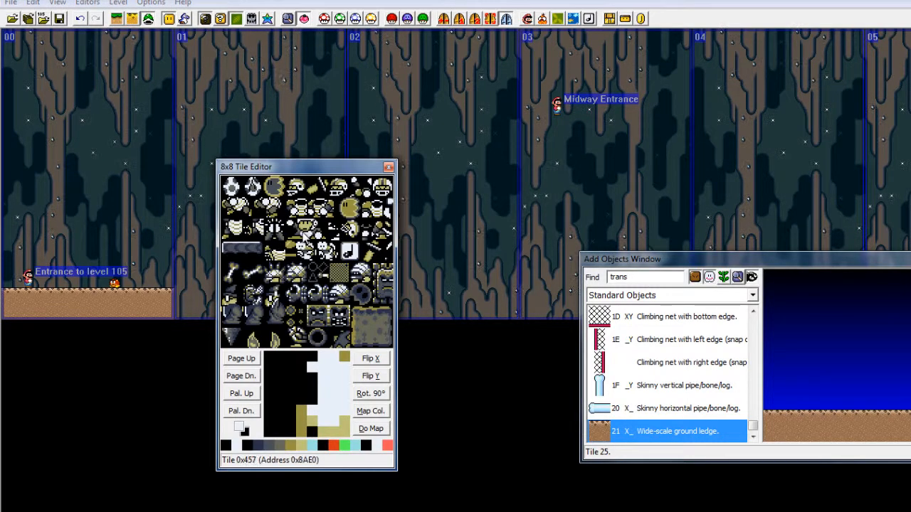
{"action": "left_click", "coordinate": [314, 187]}
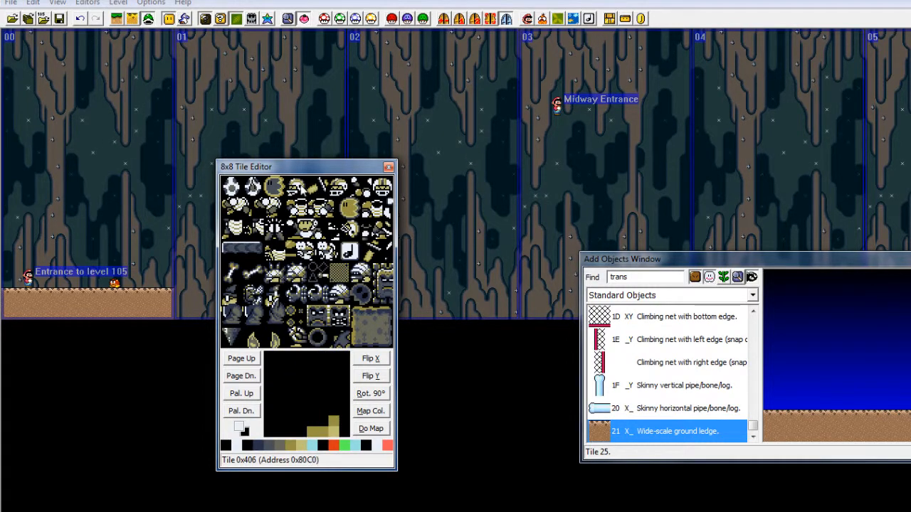
{"action": "mouse_move", "coordinate": [329, 165]}
{"action": "left_mouse_down"}
{"action": "mouse_move", "coordinate": [314, 149]}
{"action": "mouse_move", "coordinate": [333, 154]}
{"action": "left_mouse_up"}
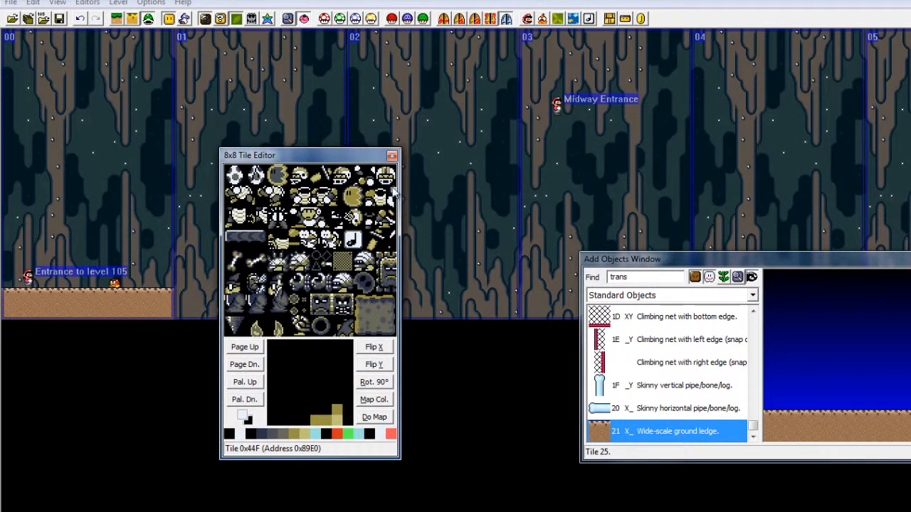
{"action": "left_click", "coordinate": [390, 193]}
{"action": "left_click", "coordinate": [384, 265]}
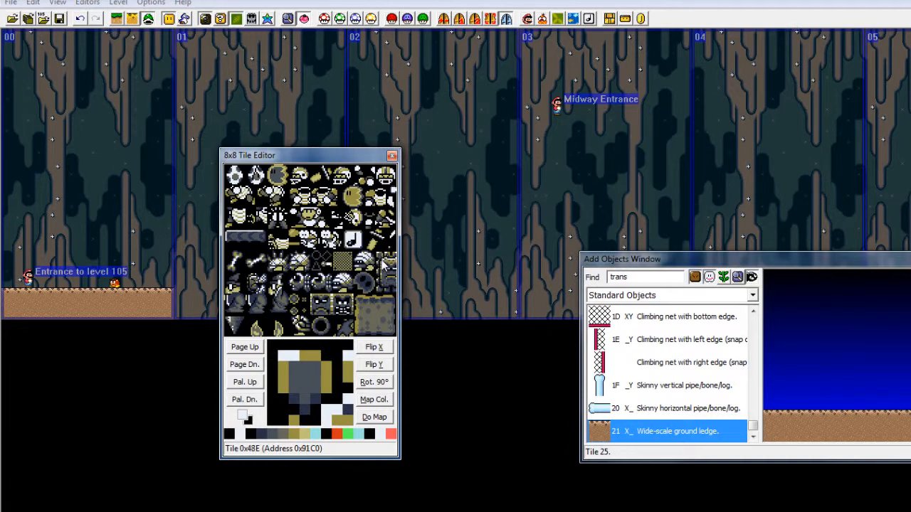
{"action": "left_click", "coordinate": [387, 274]}
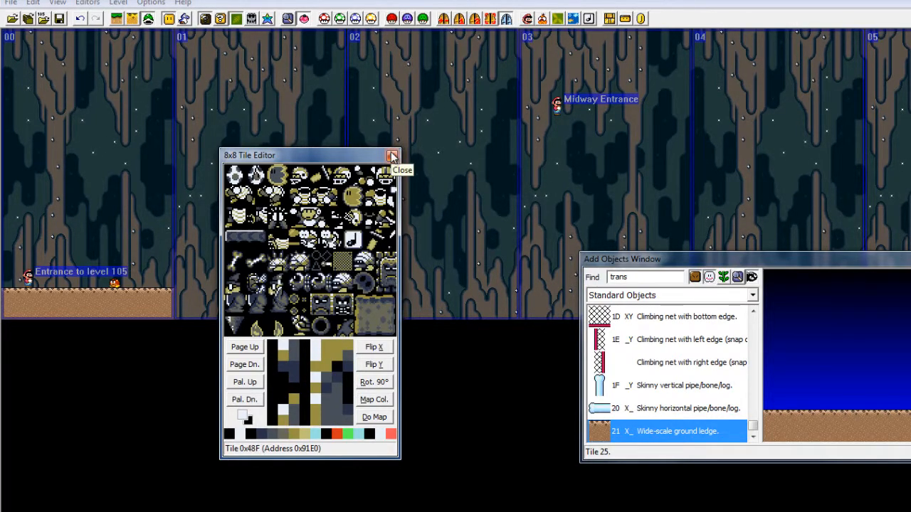
{"action": "left_click", "coordinate": [392, 156]}
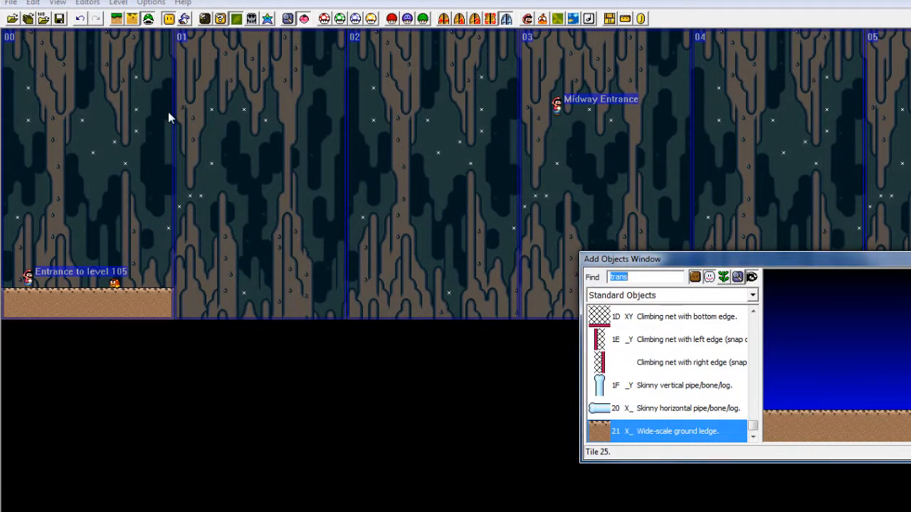
{"action": "left_click_drag", "start_coordinate": [222, 182], "coordinate": [140, 271]}
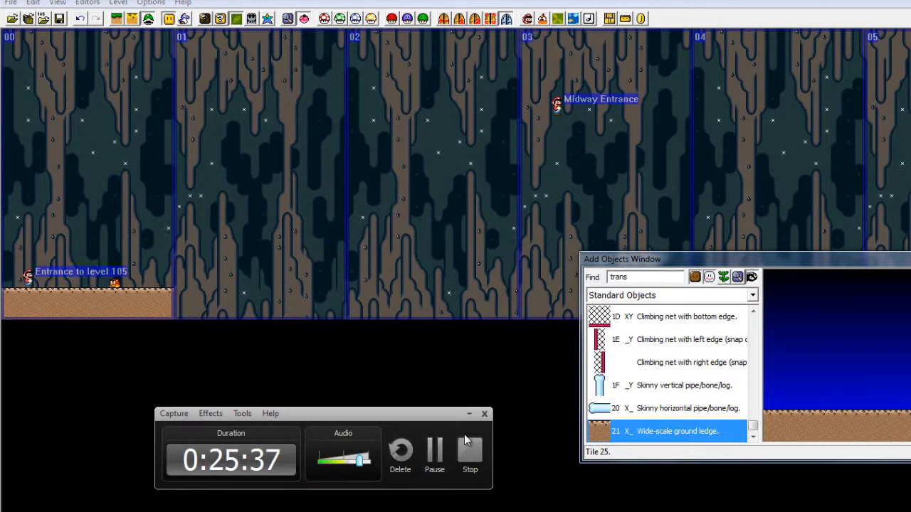
{"action": "left_click", "coordinate": [468, 414]}
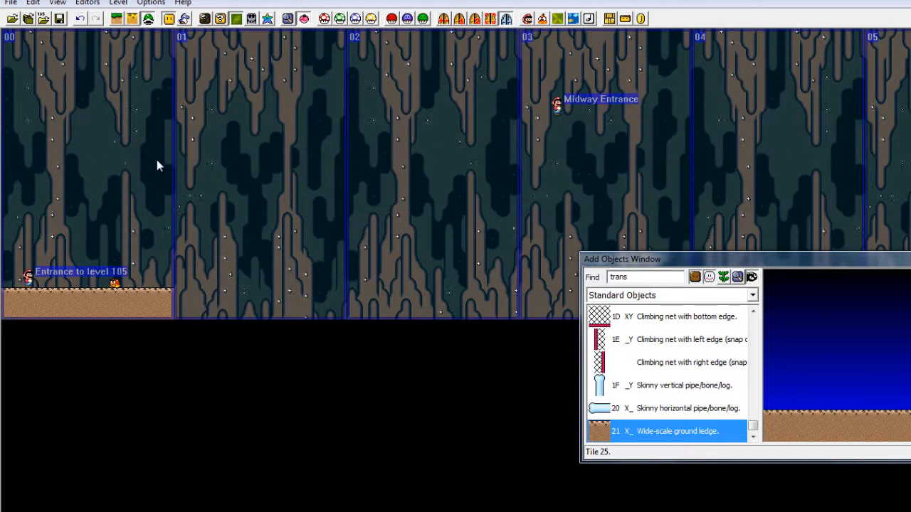
{"action": "left_click_drag", "start_coordinate": [139, 333], "coordinate": [293, 240]}
{"action": "left_click_drag", "start_coordinate": [444, 110], "coordinate": [168, 332]}
{"action": "left_click_drag", "start_coordinate": [171, 318], "coordinate": [12, 63]}
{"action": "left_click_drag", "start_coordinate": [41, 132], "coordinate": [186, 230]}
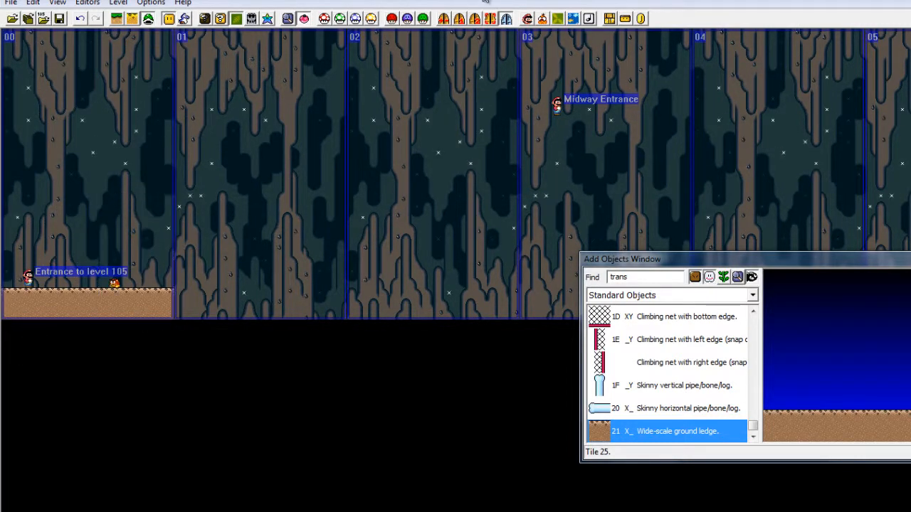
Step: Review the level's Super GFX Bypass file assignments and the bypassed GFX sets in the header
{"action": "left_click", "coordinate": [392, 19]}
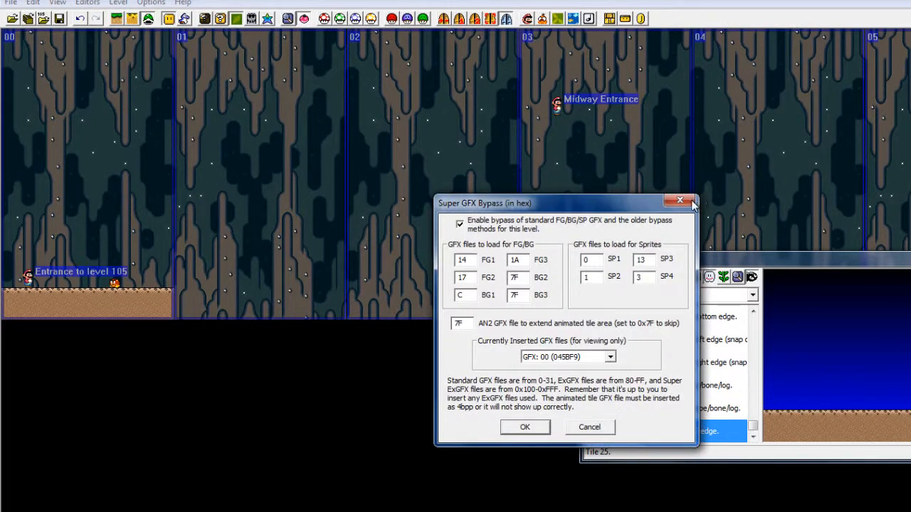
{"action": "key", "text": "Escape"}
{"action": "left_click", "coordinate": [407, 18]}
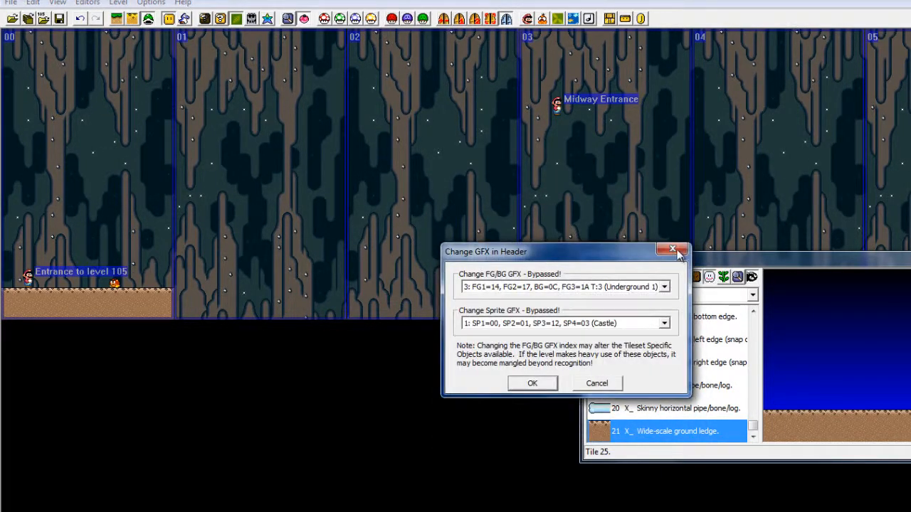
{"action": "key", "text": "Escape"}
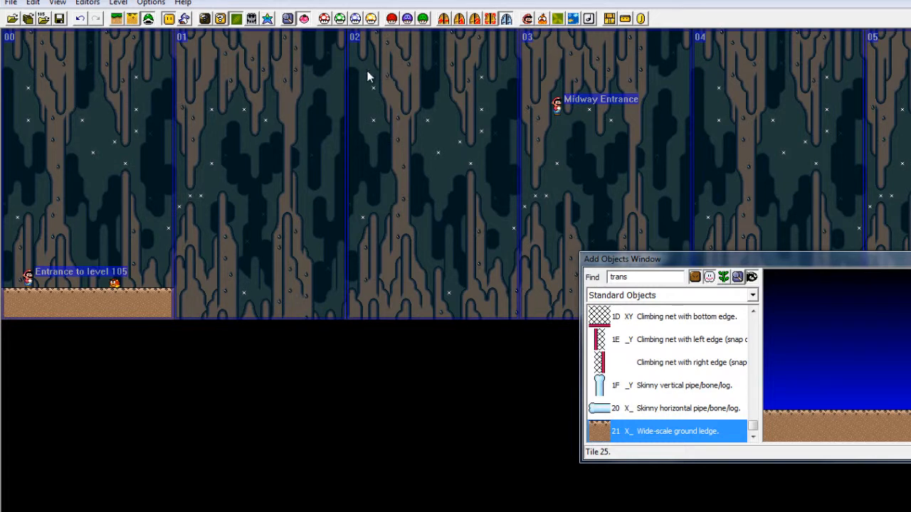
{"action": "left_click_drag", "start_coordinate": [170, 256], "coordinate": [3, 317]}
{"action": "left_click", "coordinate": [6, 260]}
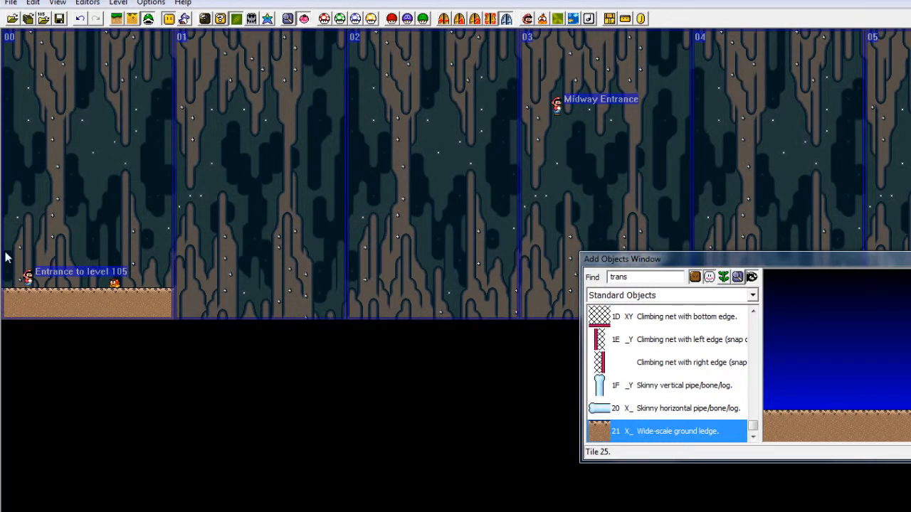
{"action": "left_click", "coordinate": [137, 295]}
{"action": "left_click_drag", "start_coordinate": [68, 284], "coordinate": [2, 258]}
{"action": "left_click", "coordinate": [145, 265]}
{"action": "right_click", "coordinate": [33, 272]}
{"action": "key", "text": "Delete"}
{"action": "left_click_drag", "start_coordinate": [259, 170], "coordinate": [2, 373]}
{"action": "left_click_drag", "start_coordinate": [45, 332], "coordinate": [25, 214]}
{"action": "left_click_drag", "start_coordinate": [4, 35], "coordinate": [167, 315]}
{"action": "left_click", "coordinate": [267, 19]}
{"action": "left_click_drag", "start_coordinate": [345, 276], "coordinate": [289, 385]}
{"action": "left_click", "coordinate": [454, 380]}
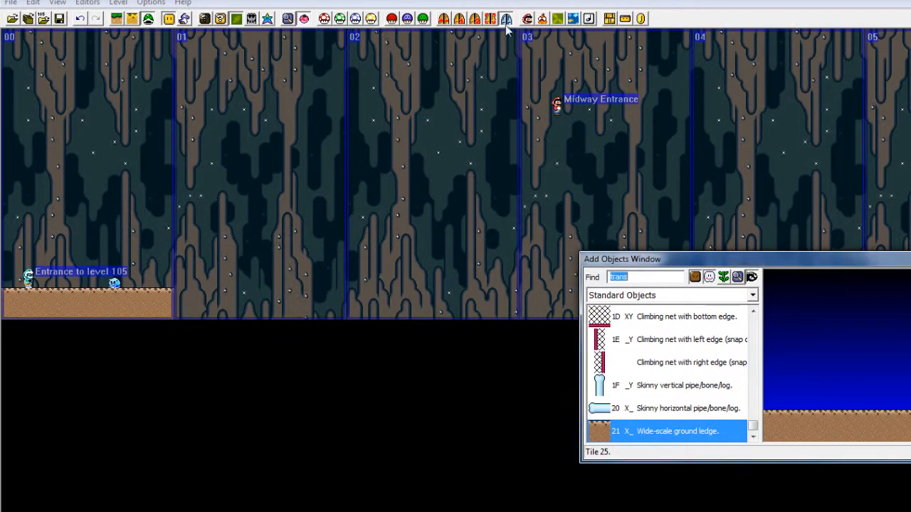
Step: Compare the GFX sets in the level header with the Super GFX Bypass files and the sprite tiles in the 8x8 Tile Editor
{"action": "left_click", "coordinate": [407, 18]}
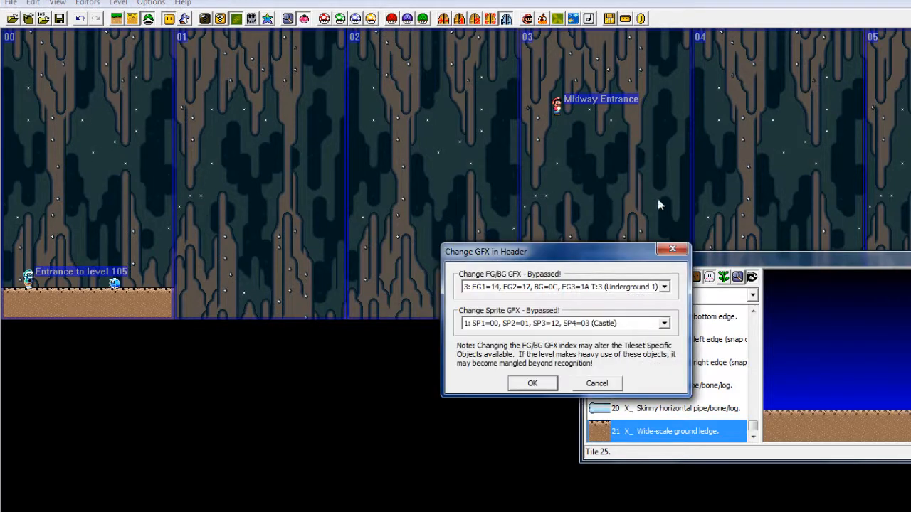
{"action": "key", "text": "Escape"}
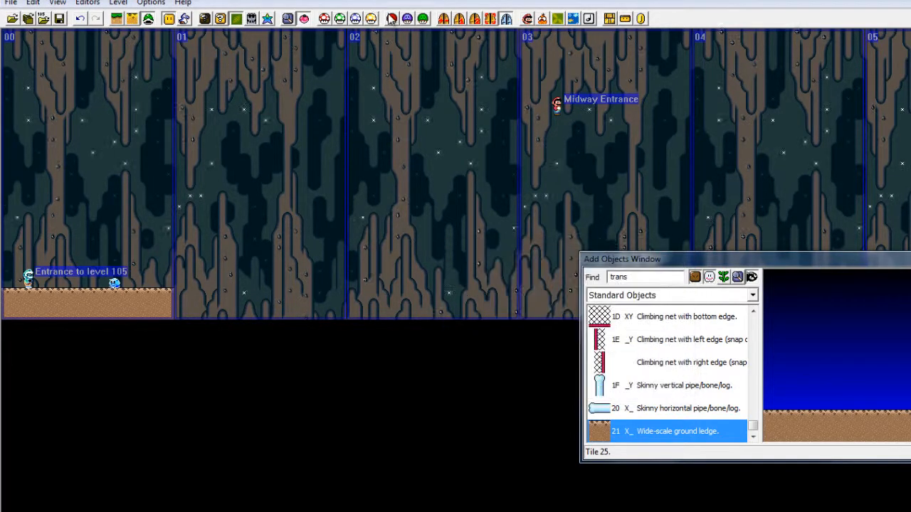
{"action": "left_click", "coordinate": [391, 19]}
{"action": "left_click", "coordinate": [680, 202]}
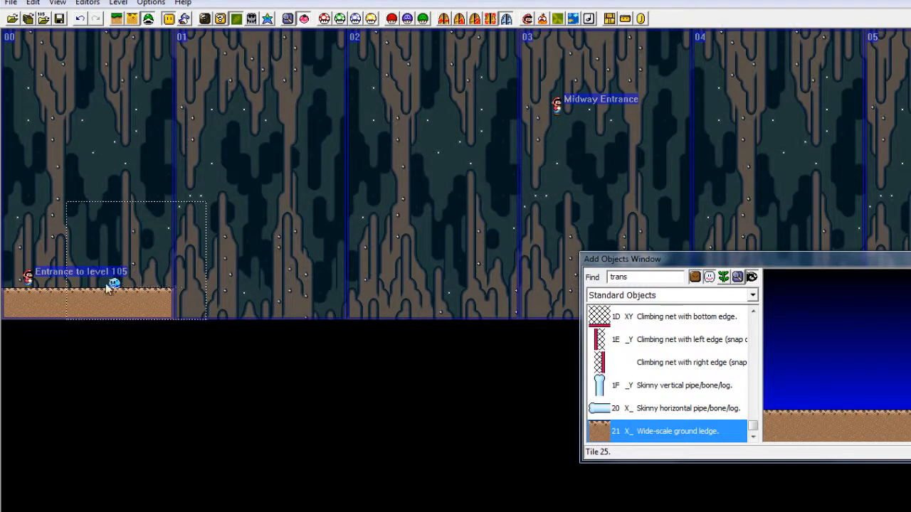
{"action": "left_click", "coordinate": [391, 18]}
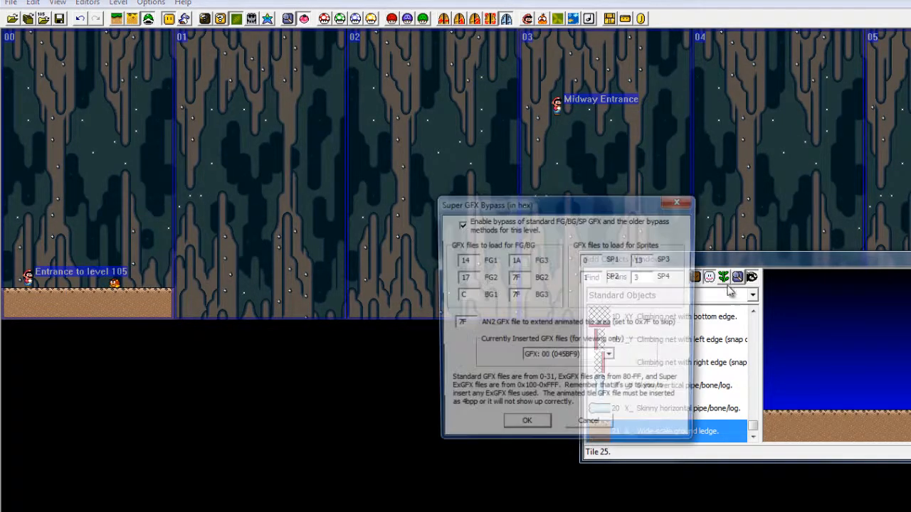
{"action": "left_click", "coordinate": [680, 200]}
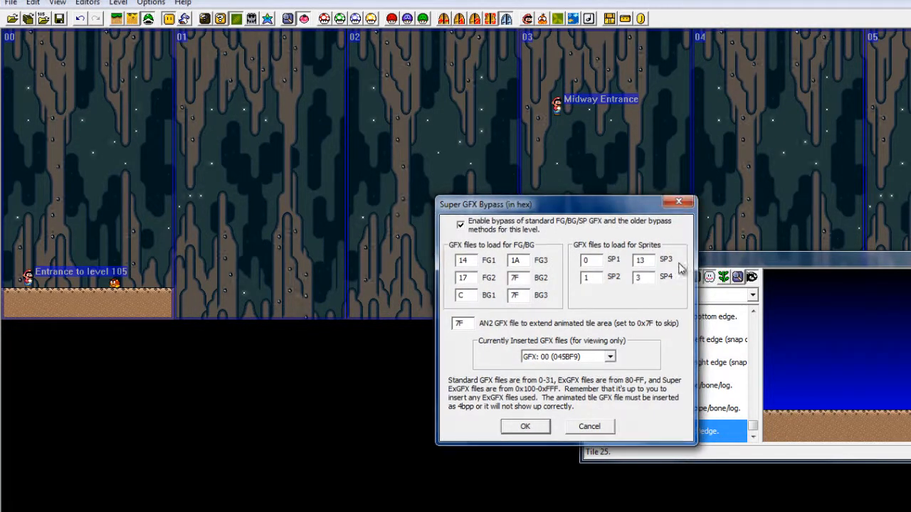
{"action": "left_click", "coordinate": [236, 18]}
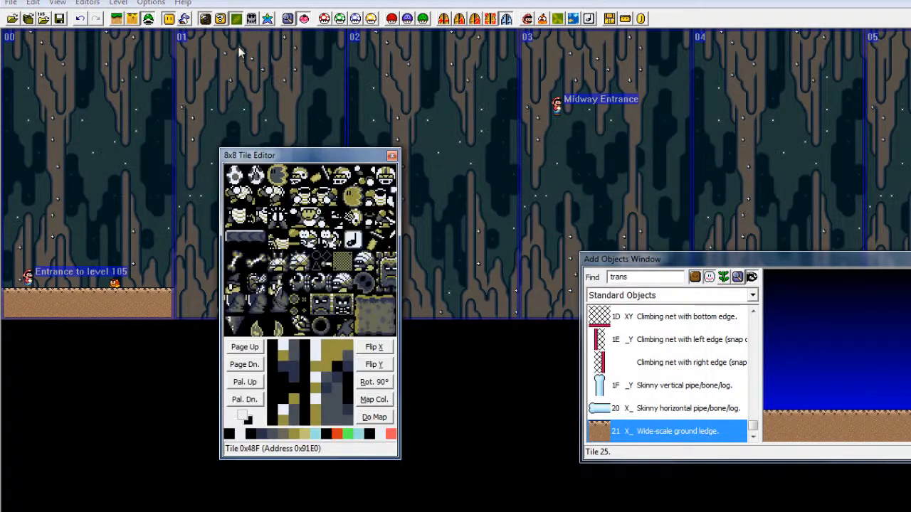
{"action": "left_click", "coordinate": [391, 156]}
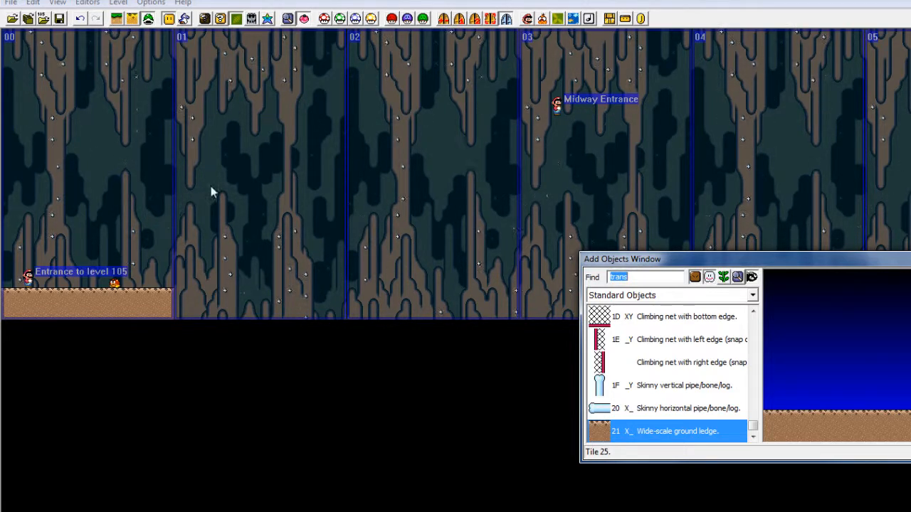
{"action": "mouse_move", "coordinate": [170, 33]}
{"action": "left_mouse_down"}
{"action": "mouse_move", "coordinate": [2, 331]}
{"action": "mouse_move", "coordinate": [2, 318]}
{"action": "mouse_move", "coordinate": [227, 171]}
{"action": "mouse_move", "coordinate": [168, 41]}
{"action": "left_mouse_up"}
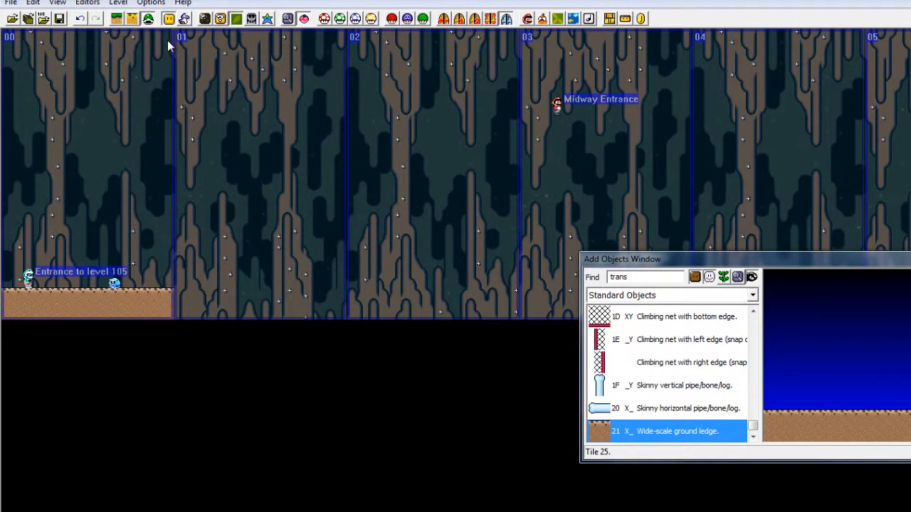
{"action": "left_click", "coordinate": [168, 46]}
{"action": "mouse_move", "coordinate": [170, 177]}
{"action": "left_mouse_down"}
{"action": "mouse_move", "coordinate": [133, 192]}
{"action": "mouse_move", "coordinate": [2, 328]}
{"action": "mouse_move", "coordinate": [3, 317]}
{"action": "mouse_move", "coordinate": [216, 301]}
{"action": "mouse_move", "coordinate": [155, 250]}
{"action": "mouse_move", "coordinate": [173, 164]}
{"action": "left_mouse_up"}
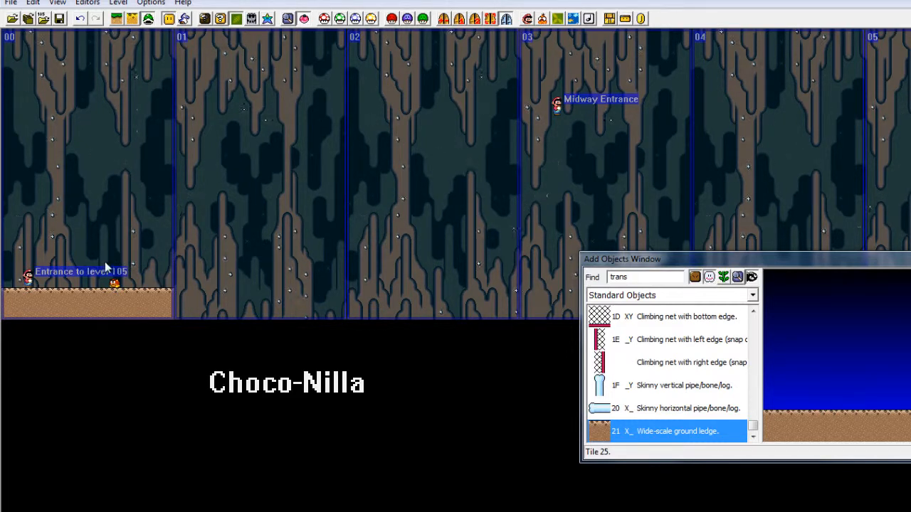
{"action": "left_click_drag", "start_coordinate": [152, 223], "coordinate": [152, 316]}
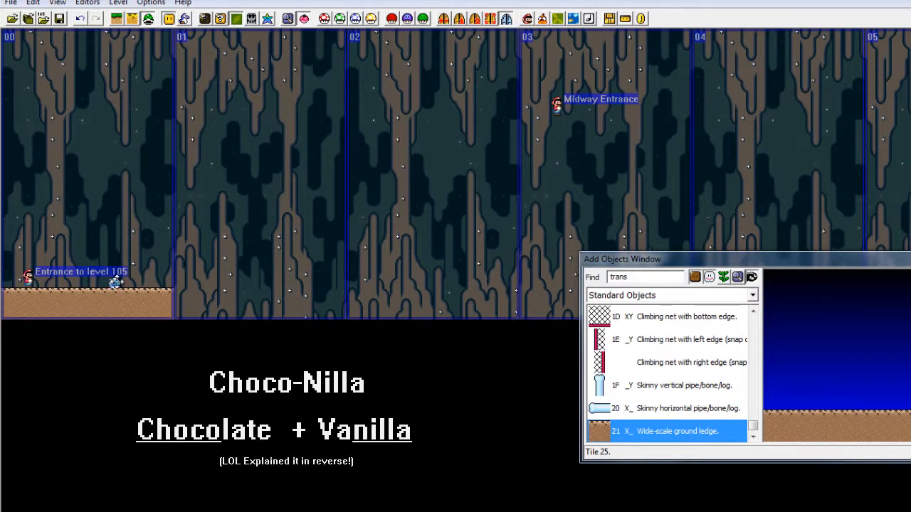
{"action": "mouse_move", "coordinate": [104, 271]}
{"action": "left_mouse_down"}
{"action": "mouse_move", "coordinate": [114, 292]}
{"action": "mouse_move", "coordinate": [116, 274]}
{"action": "mouse_move", "coordinate": [115, 284]}
{"action": "left_mouse_up"}
{"action": "left_click_drag", "start_coordinate": [109, 223], "coordinate": [97, 279]}
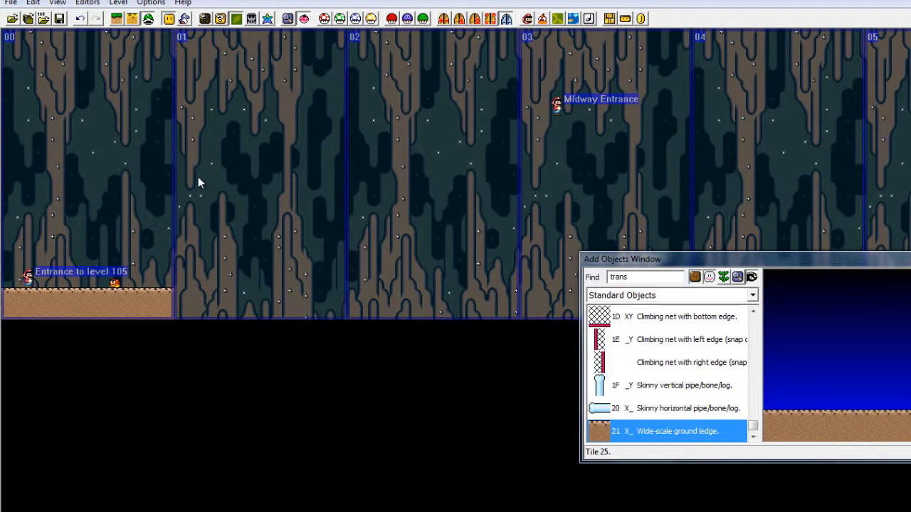
Step: Save the edited level 105 to the ROM
{"action": "left_click", "coordinate": [60, 21]}
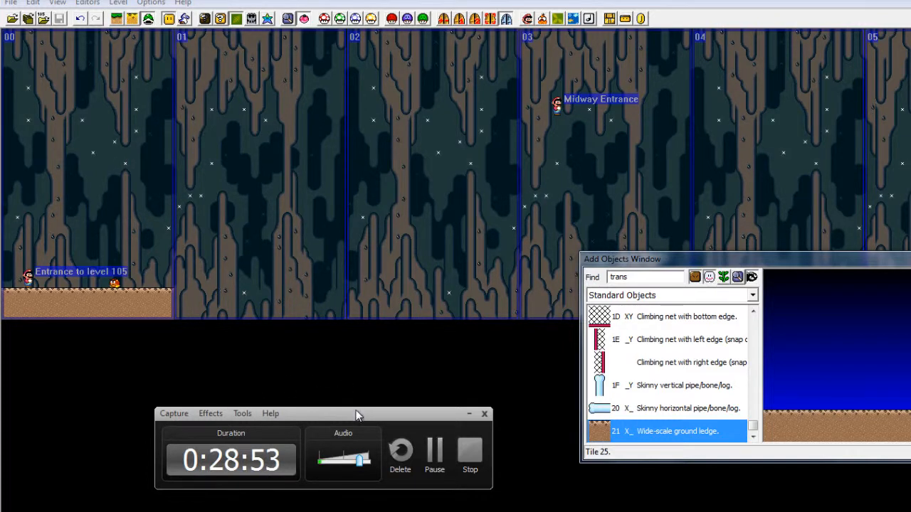
{"action": "left_click_drag", "start_coordinate": [359, 414], "coordinate": [366, 362]}
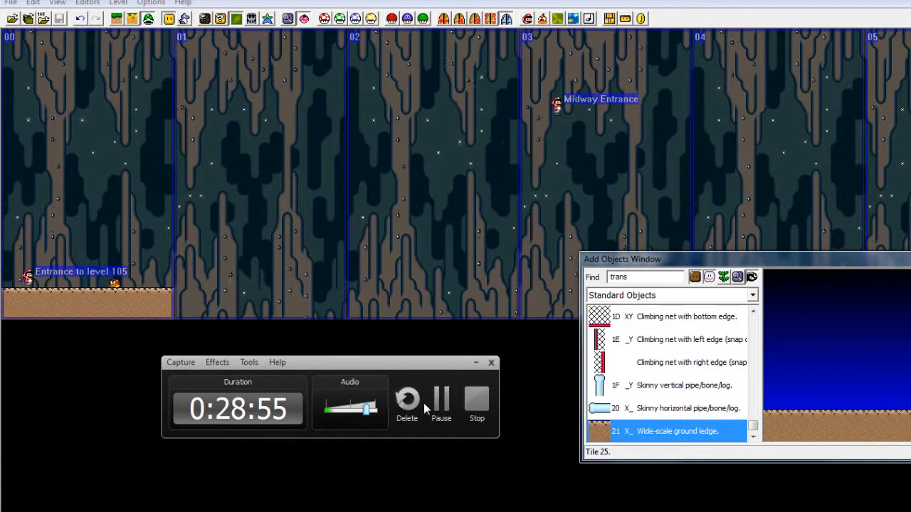